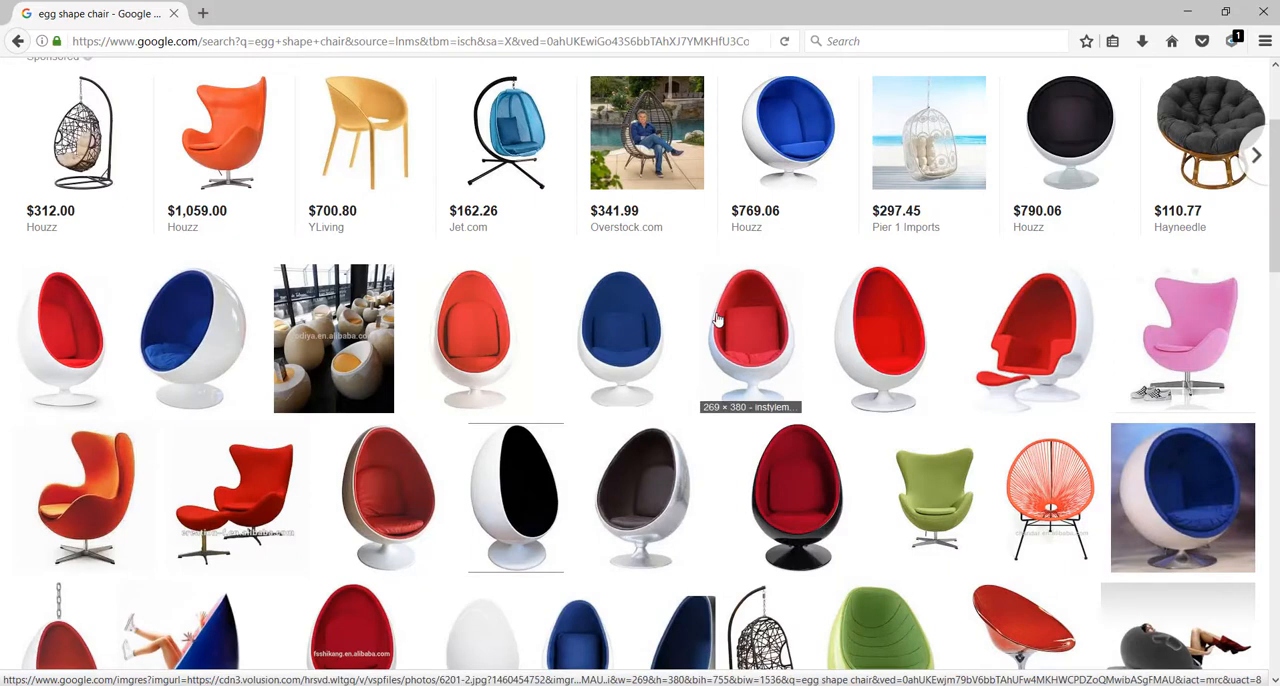
Browse the image search results for egg-shaped chairs as design references
scroll(717, 319, down, 2)
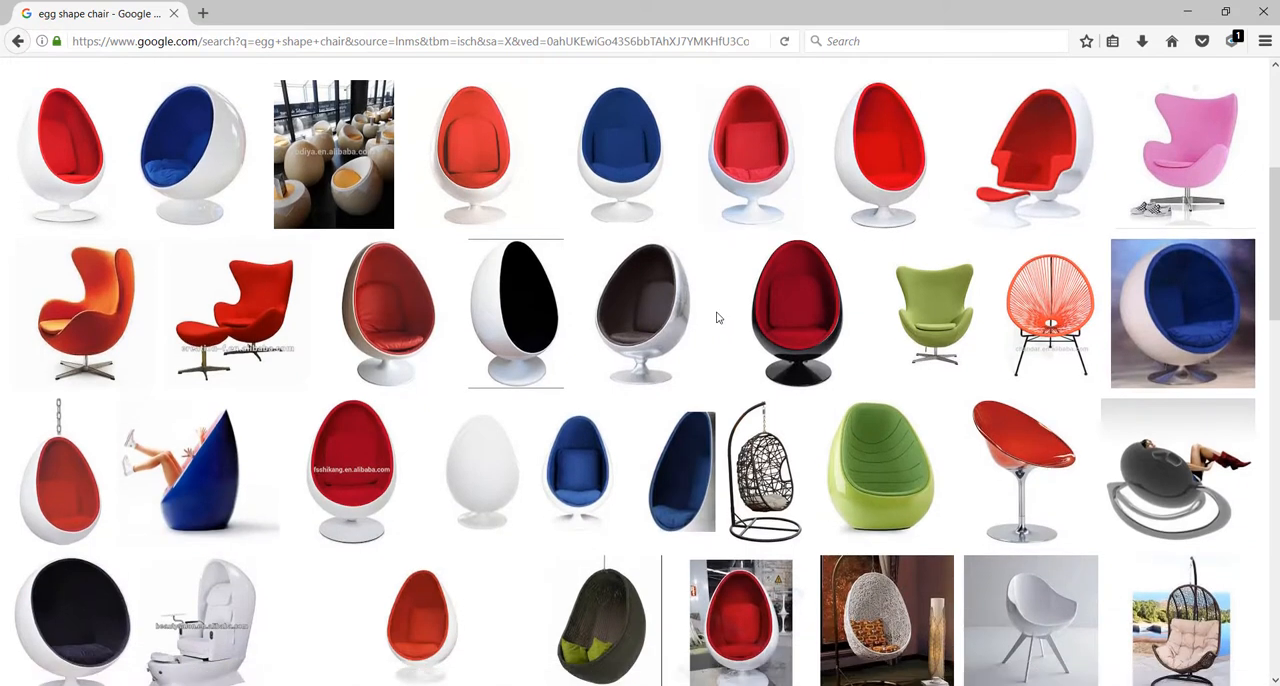
scroll(717, 318, down, 1)
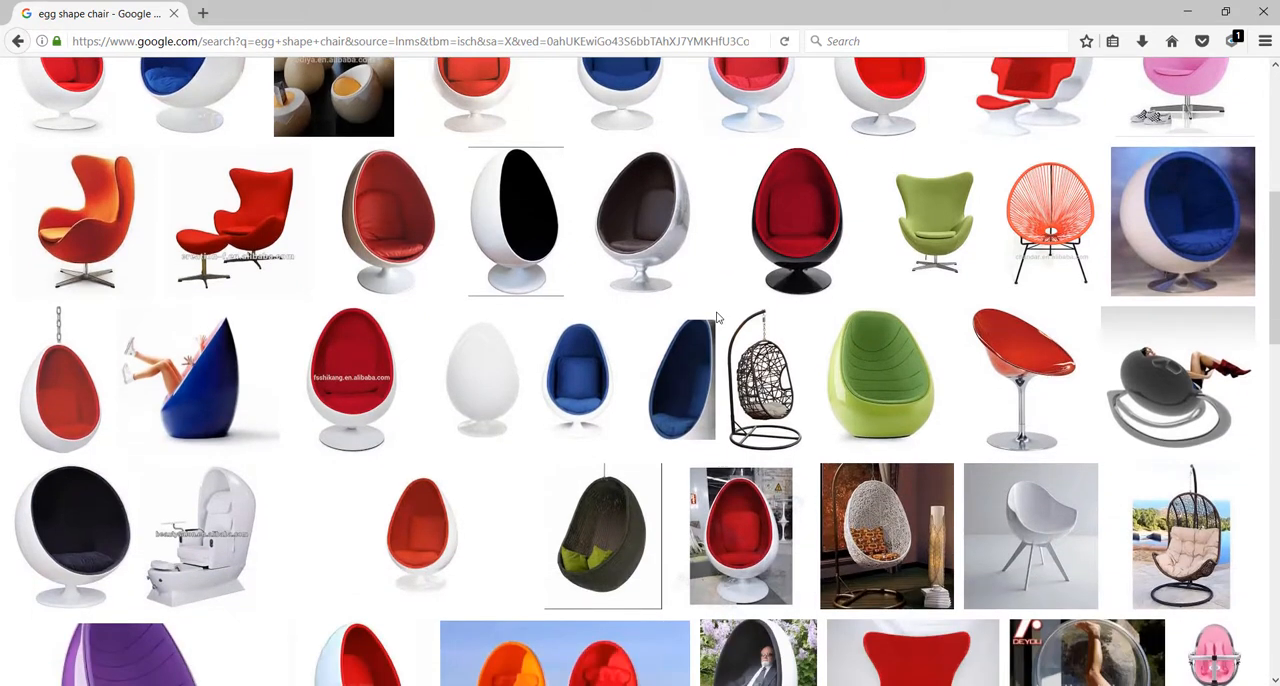
scroll(717, 319, up, 3)
scroll(717, 319, up, 1)
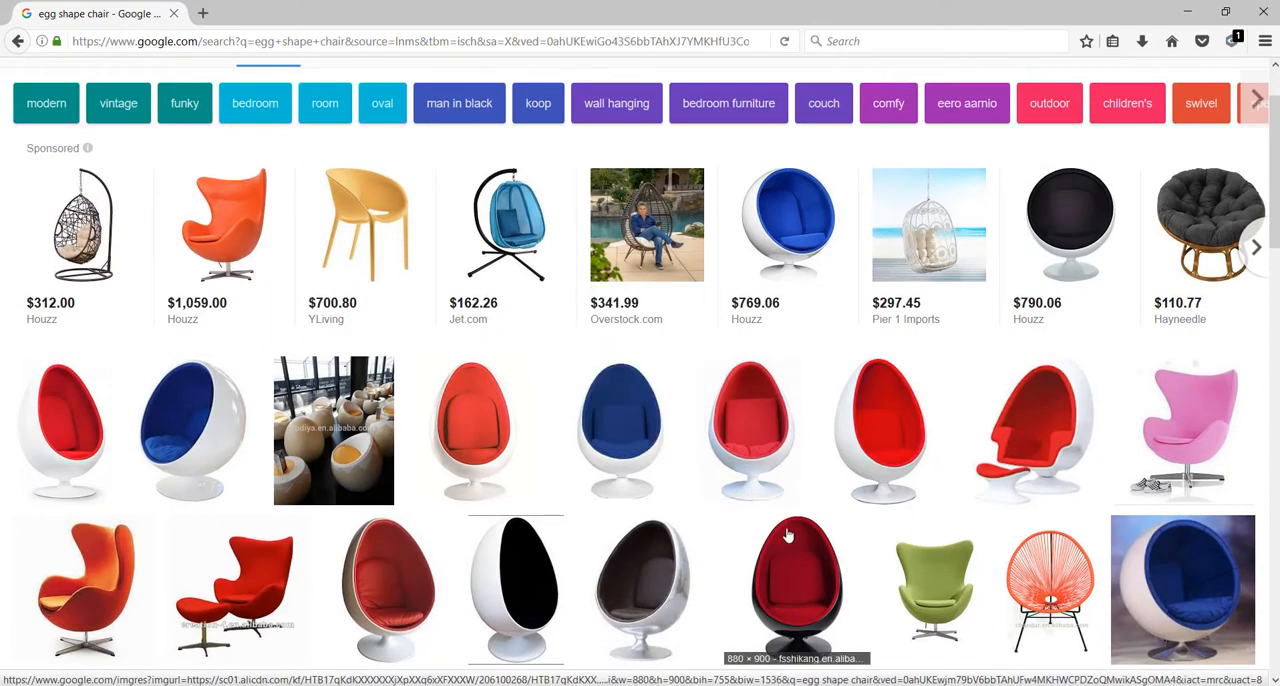
scroll(945, 521, down, 1)
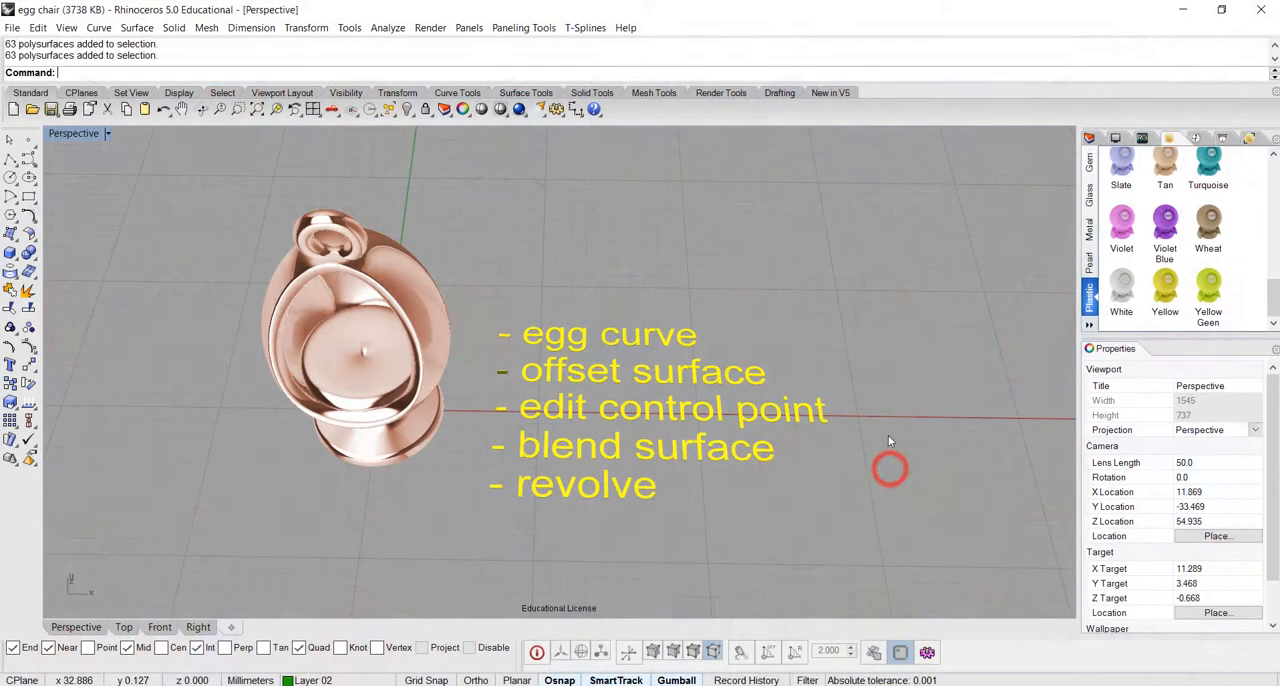
Review the finished egg chair model and the listed techniques: egg curve, offset surface, edit control point, blend surface and revolve
mouse_move(866, 471)
right_down()
mouse_move(874, 403)
mouse_move(903, 409)
mouse_move(901, 442)
mouse_move(966, 431)
mouse_move(846, 457)
mouse_move(877, 446)
mouse_move(889, 469)
mouse_move(900, 437)
mouse_move(946, 426)
mouse_move(890, 446)
mouse_move(880, 486)
mouse_move(857, 446)
mouse_move(854, 468)
right_up()
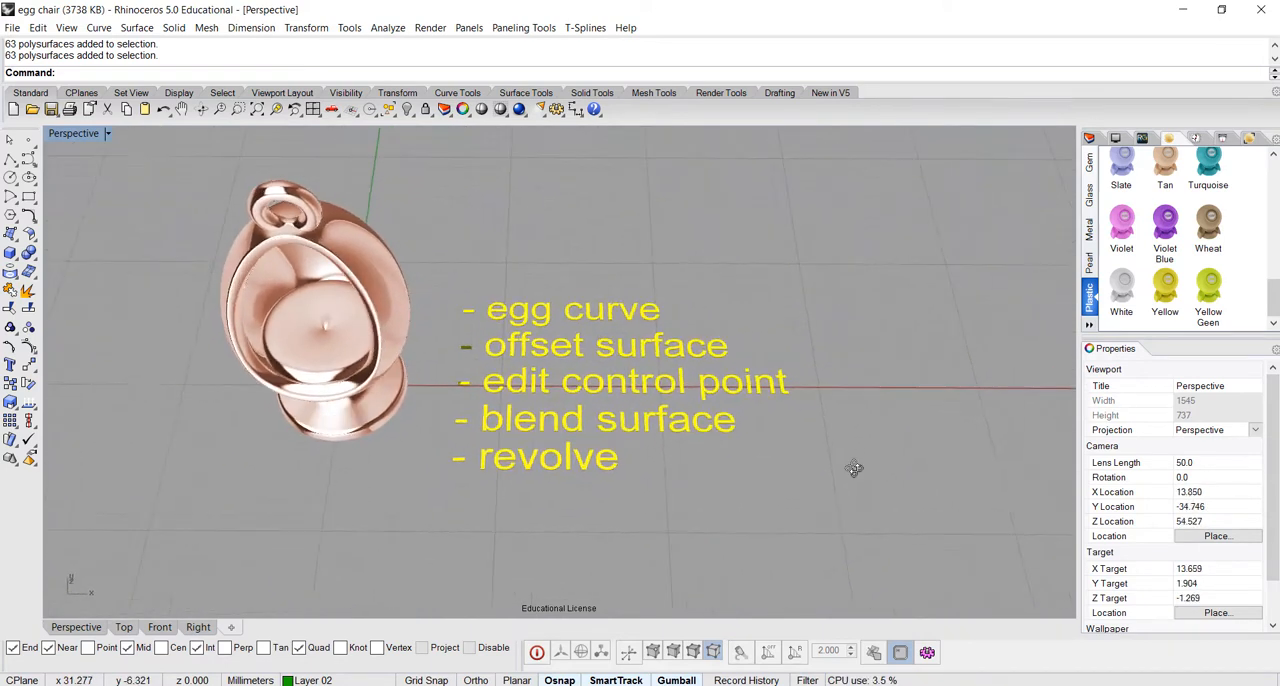
click(626, 318)
click(659, 286)
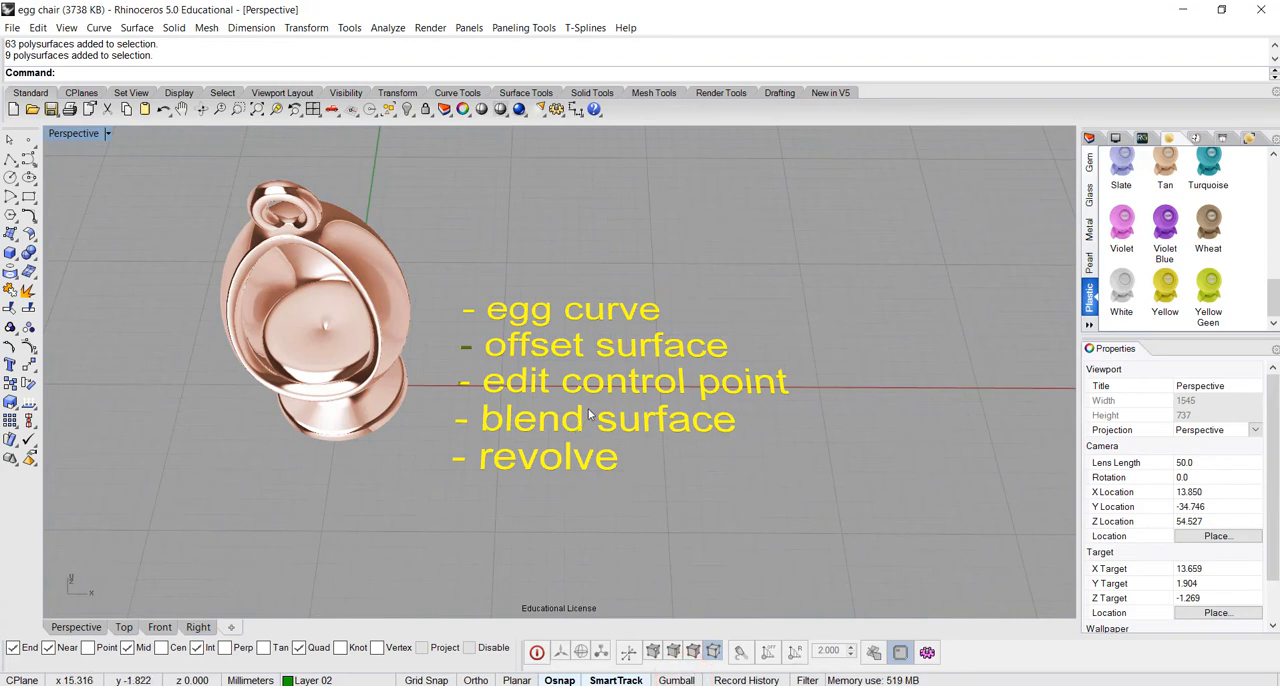
click(654, 345)
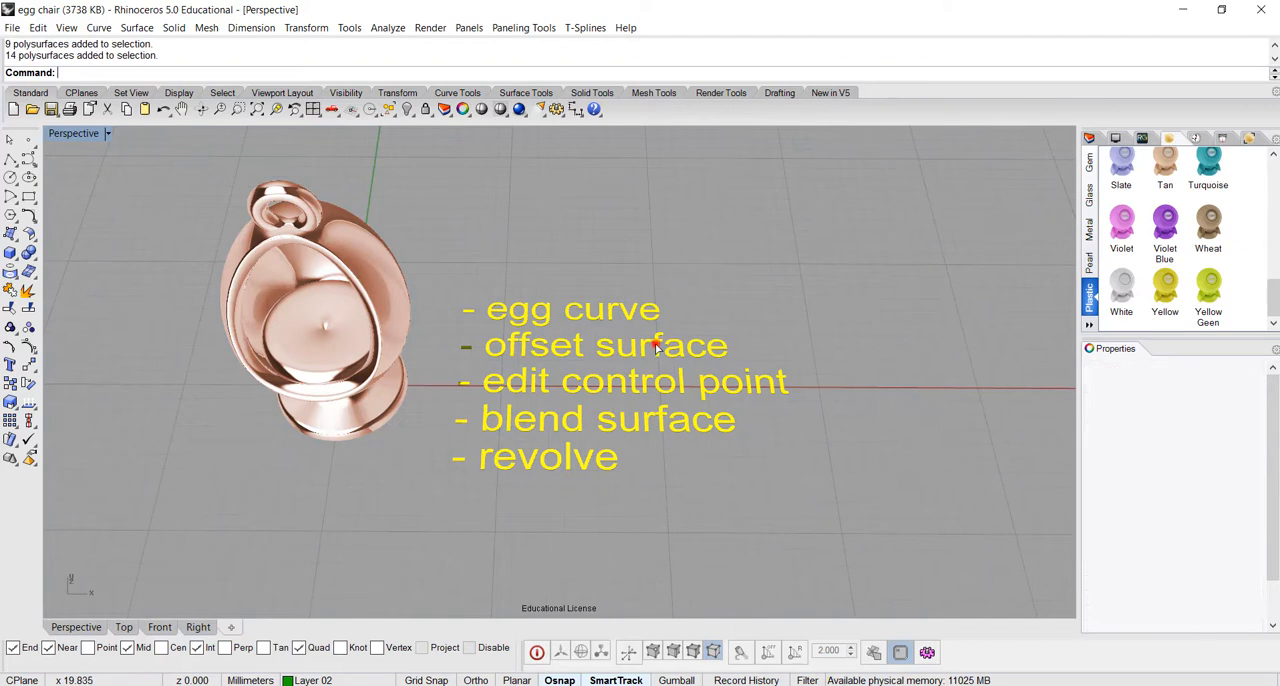
click(645, 485)
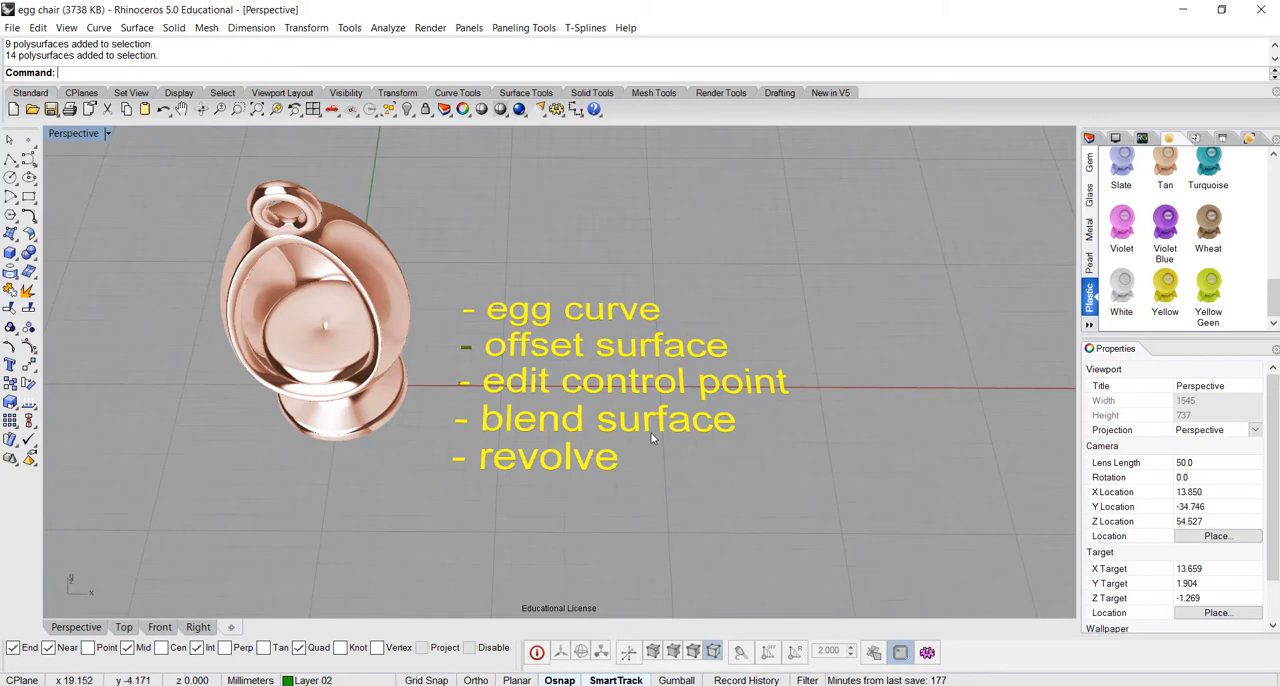
click(661, 390)
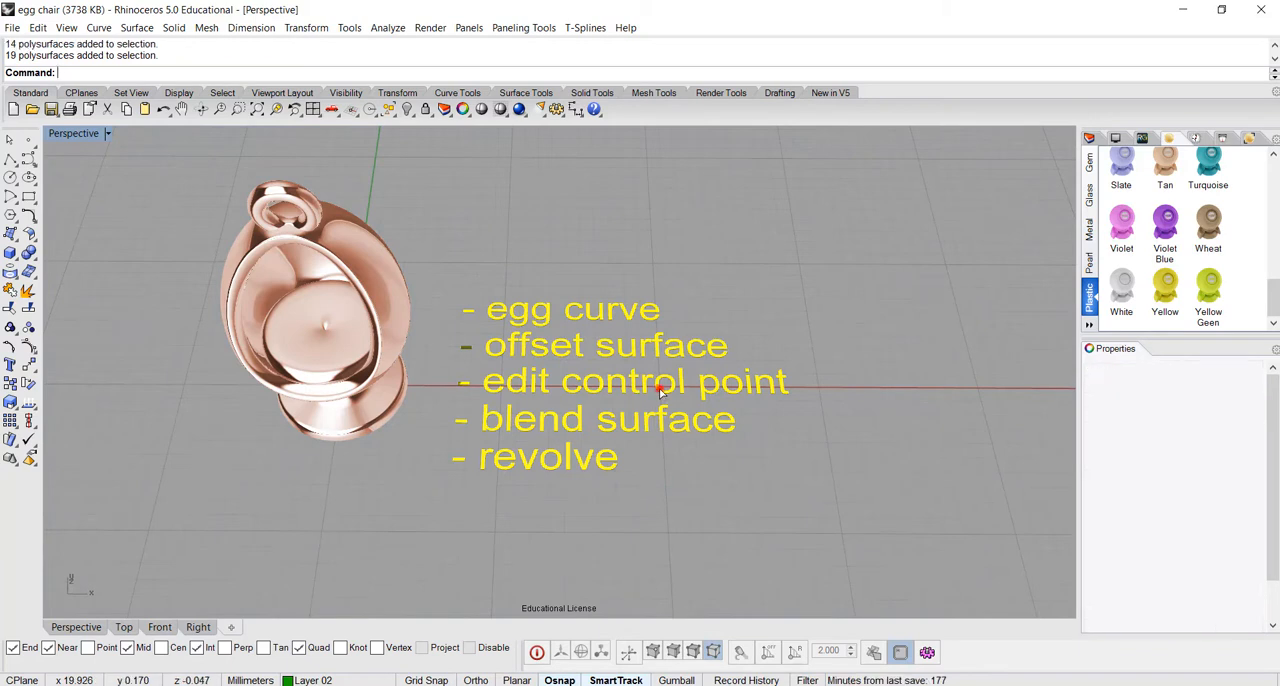
click(656, 461)
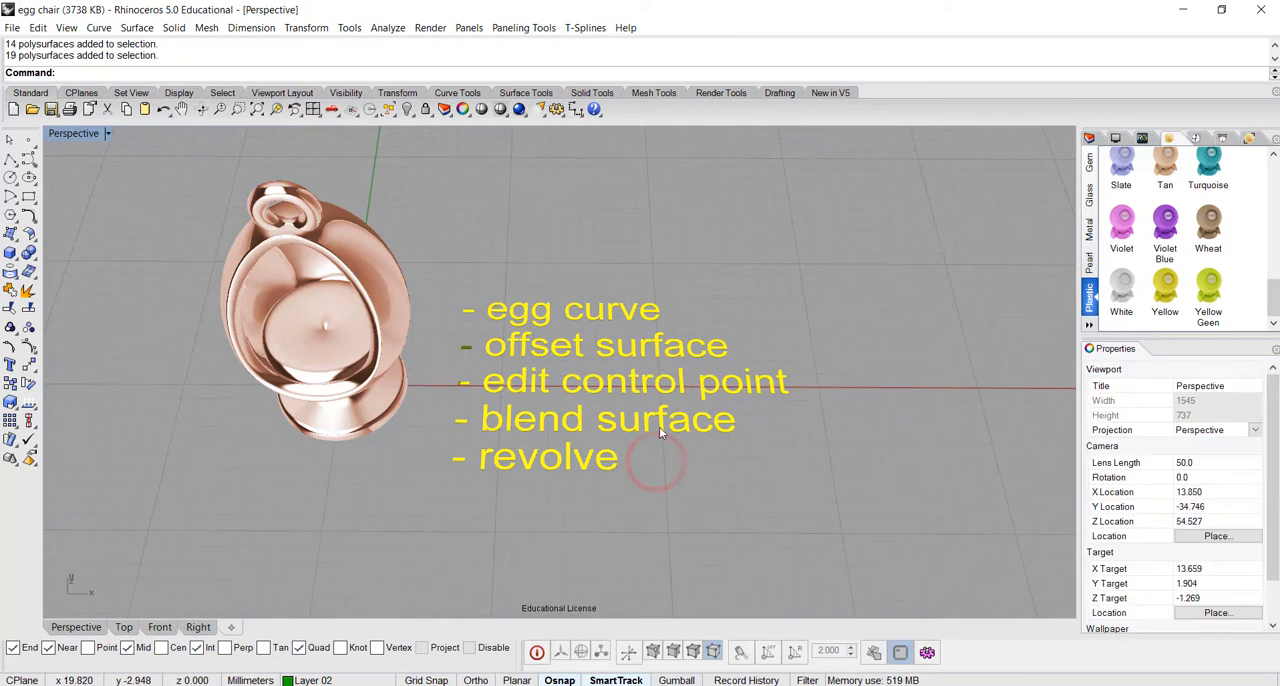
click(659, 425)
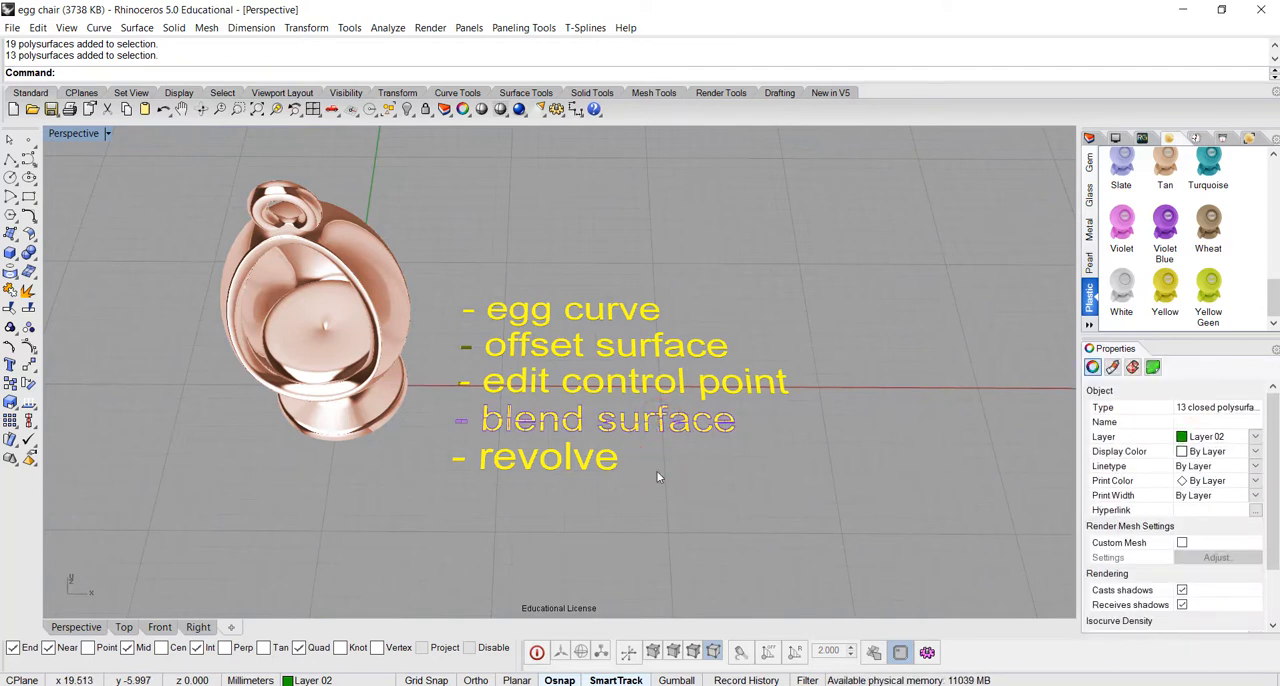
click(656, 470)
right_drag(656, 470, 577, 502)
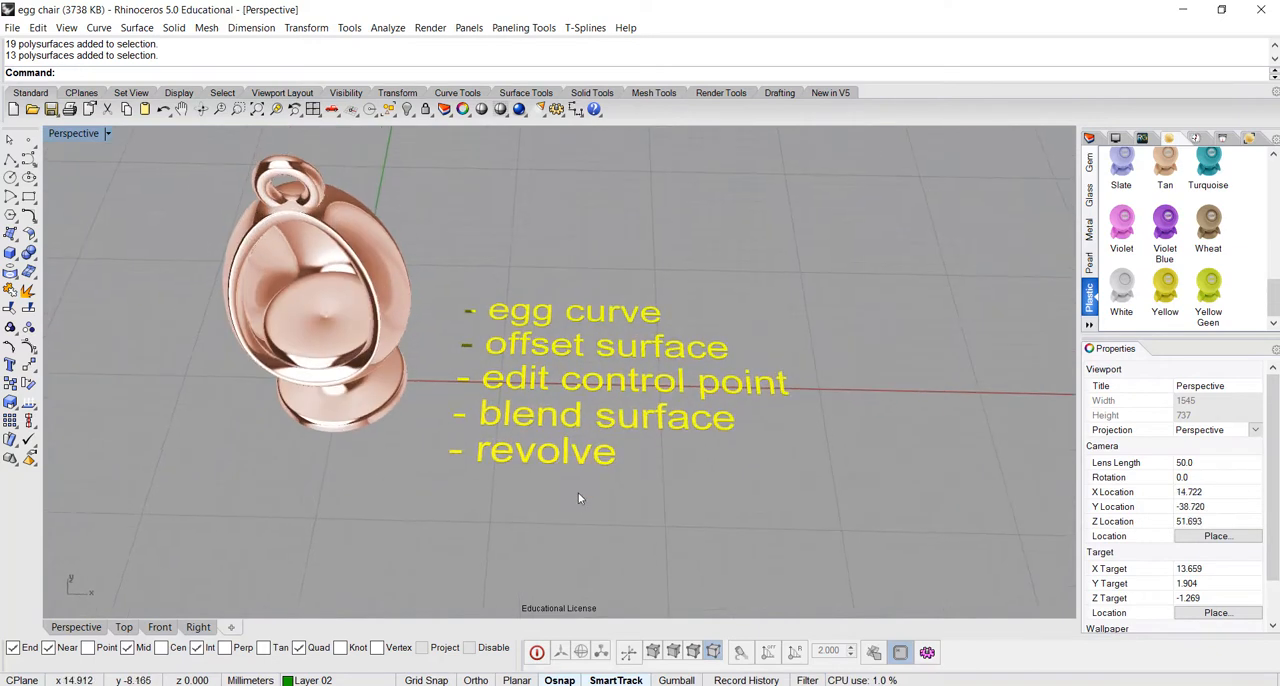
click(586, 460)
click(648, 507)
right_drag(646, 503, 668, 510)
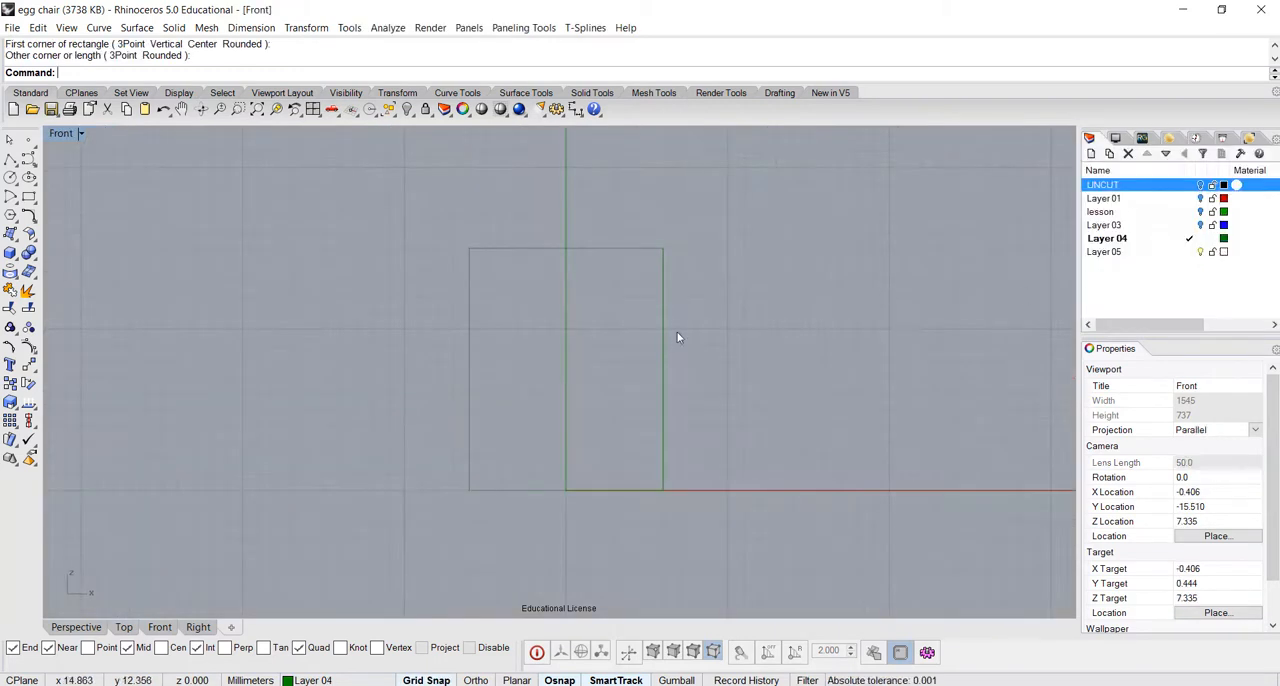
scroll(662, 337, up, 2)
right_drag(669, 323, 703, 307)
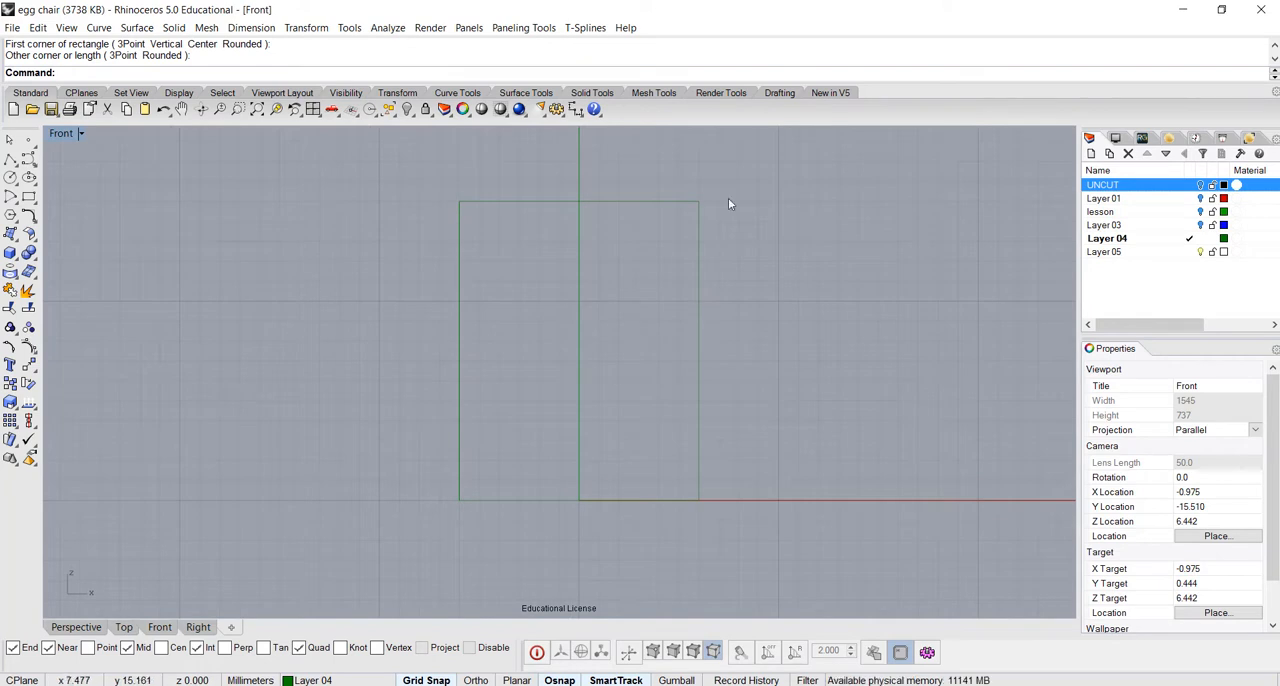
Dimension the height and the width of the guide rectangle in the Front view
click(577, 109)
click(698, 201)
click(700, 500)
click(910, 486)
right_drag(571, 306, 560, 352)
key(Return)
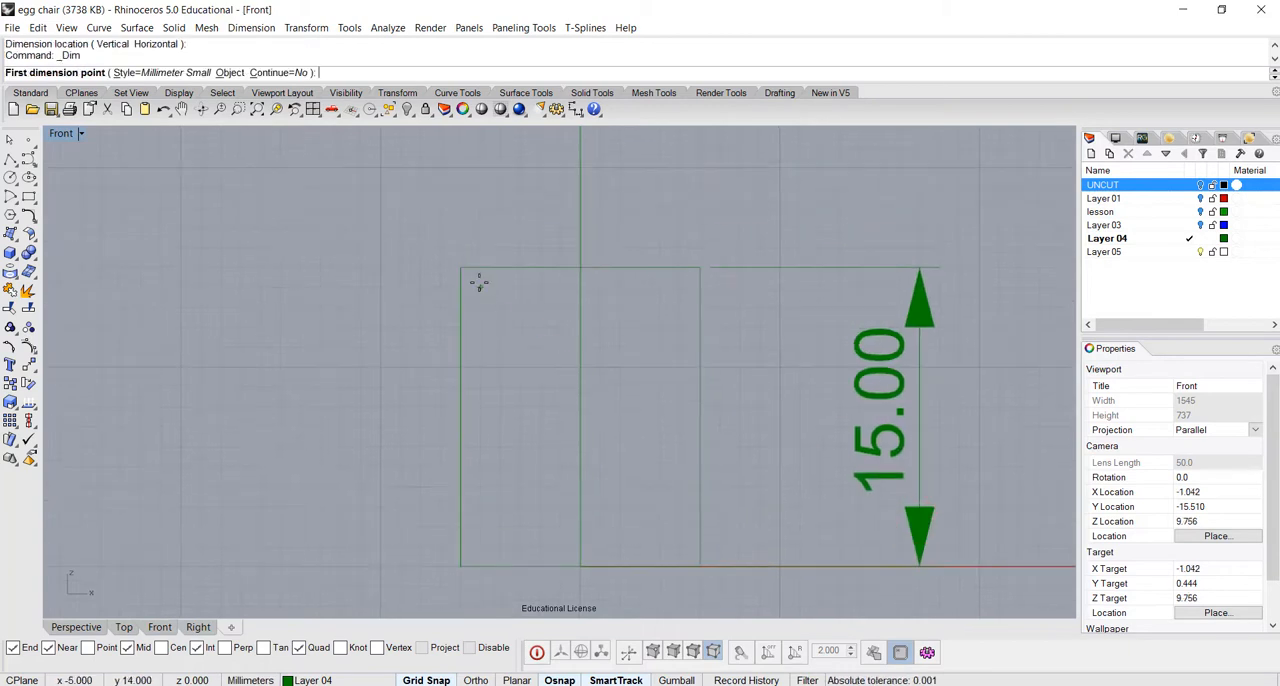
click(460, 267)
click(700, 268)
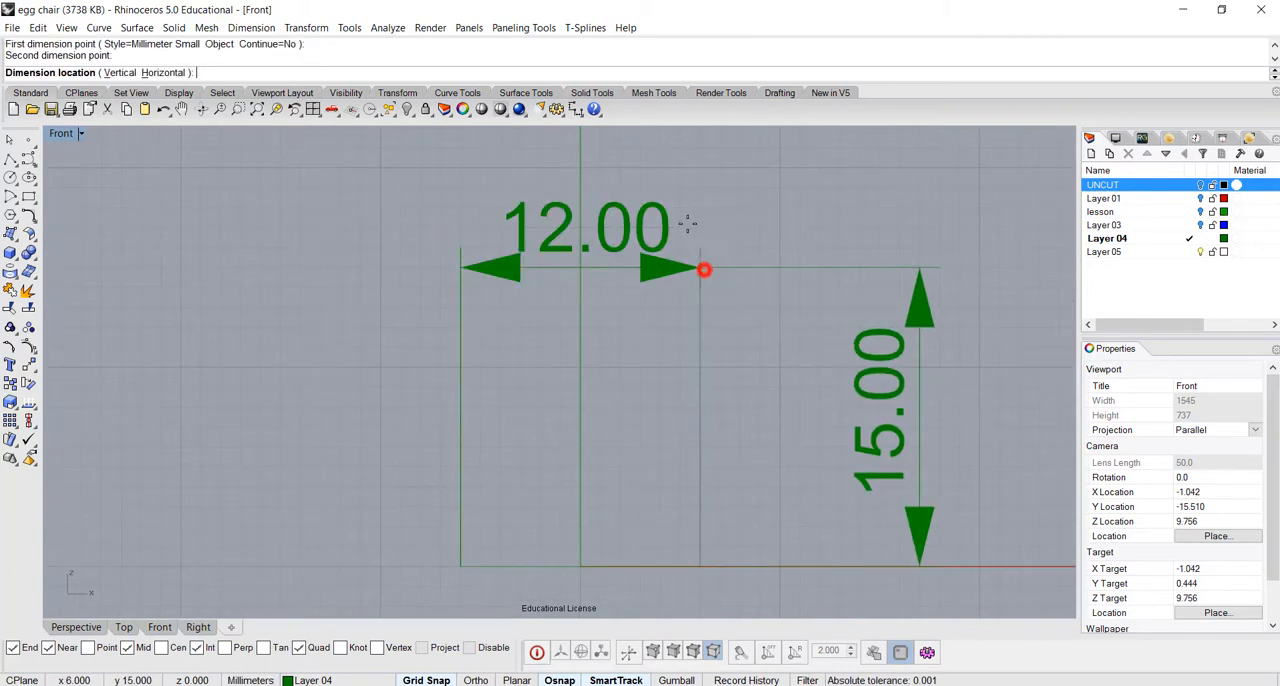
click(680, 208)
scroll(710, 280, down, 3)
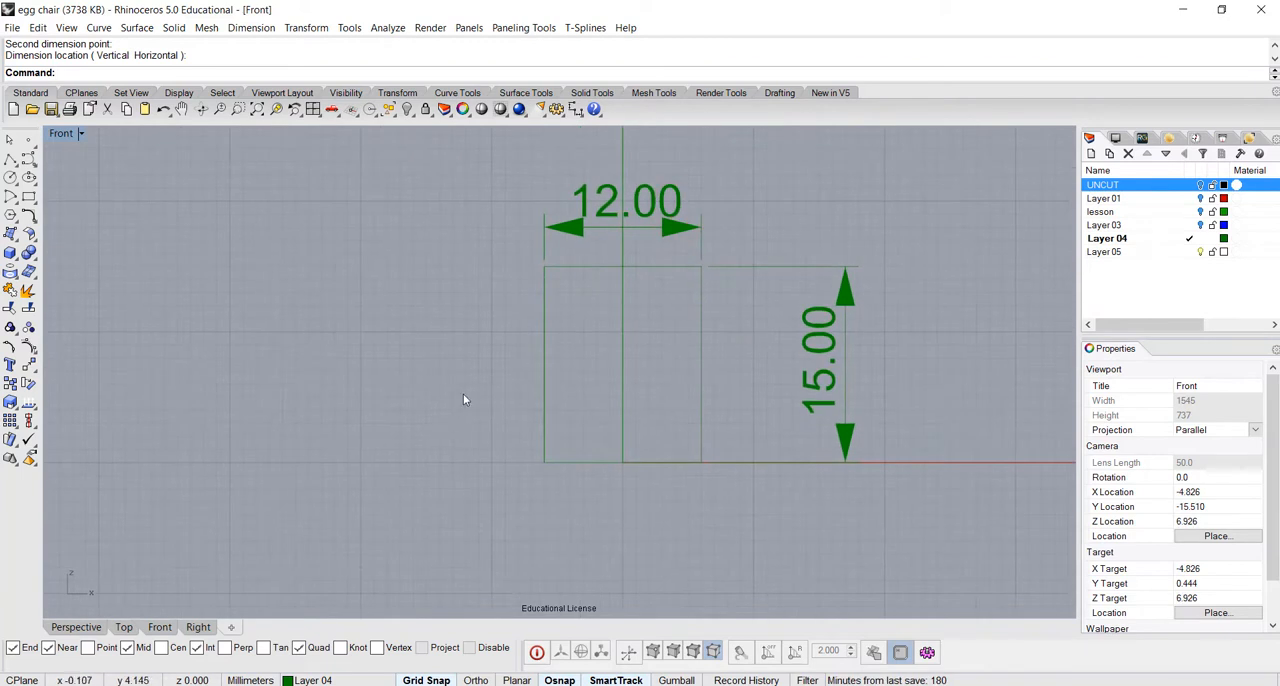
Draw a 5 mm radius lower half-circle arc centred at 0,6 on the vertical axis inside the rectangle
right_drag(460, 387, 380, 359)
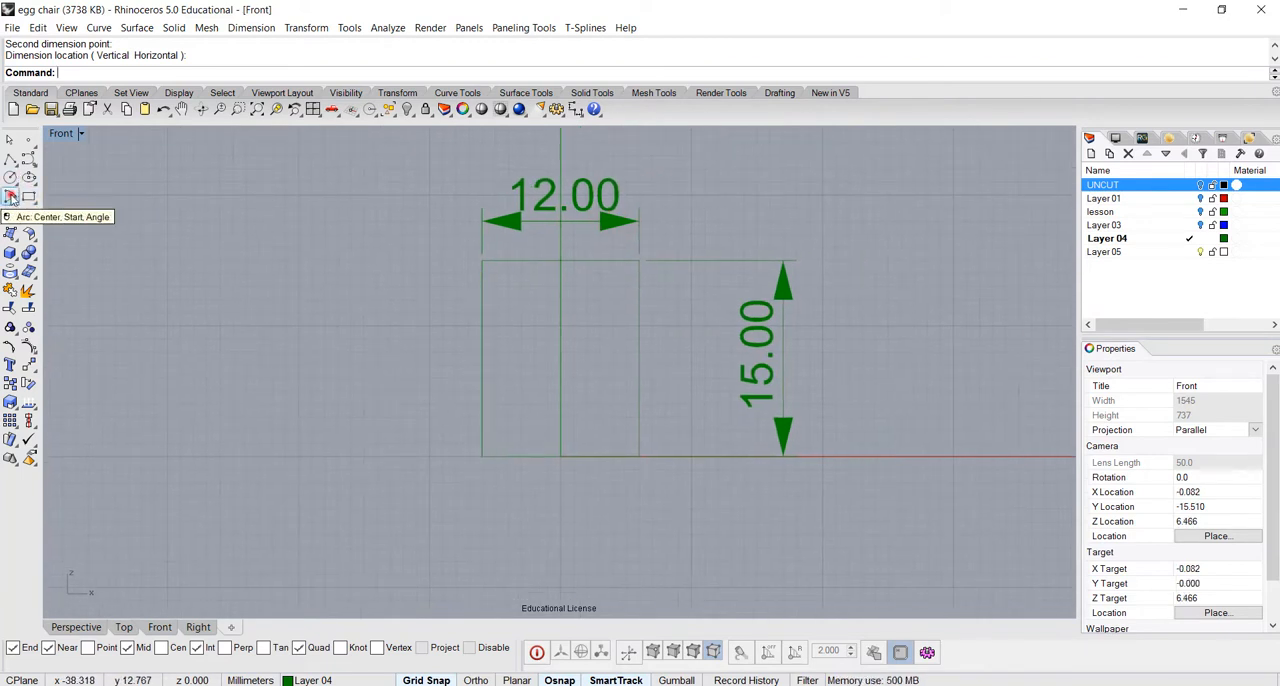
click(11, 199)
click(560, 378)
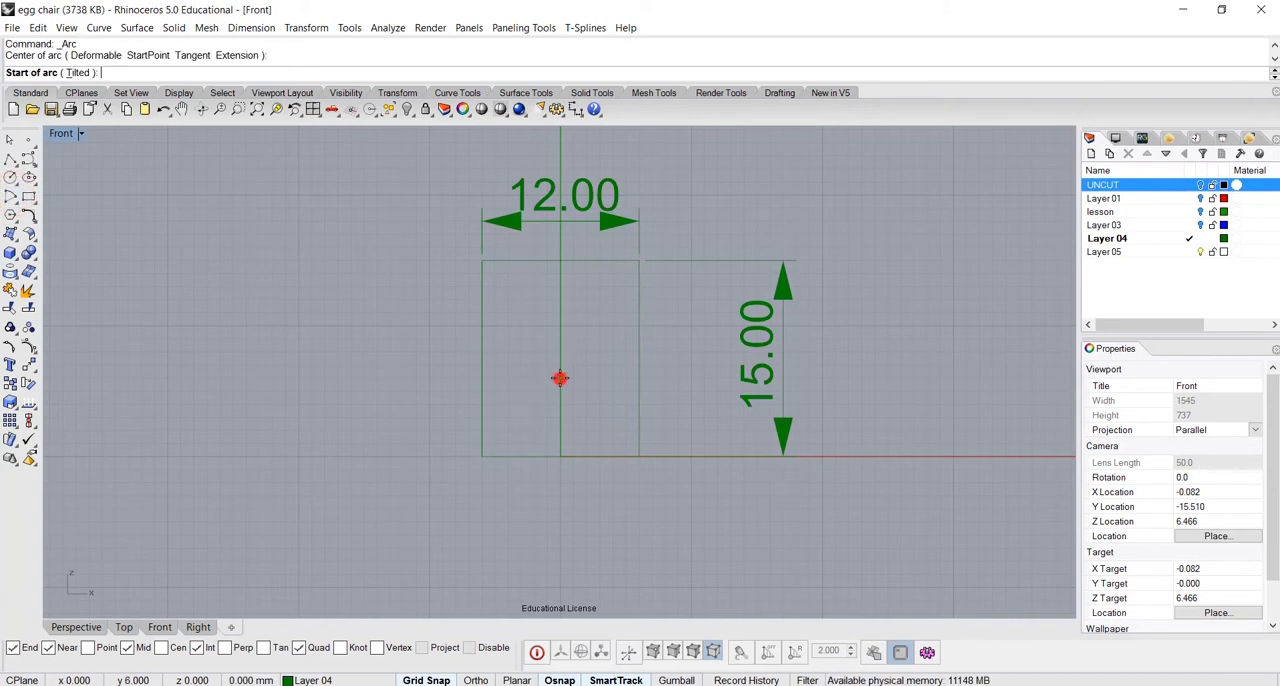
click(495, 378)
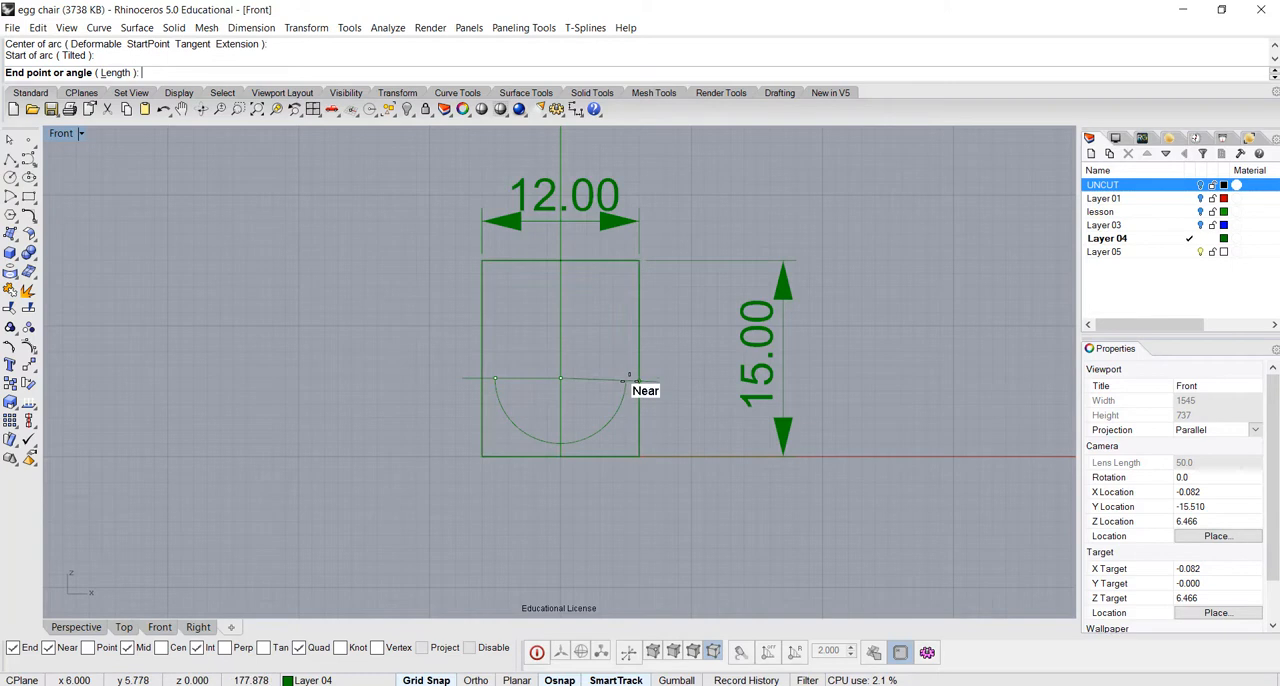
click(620, 378)
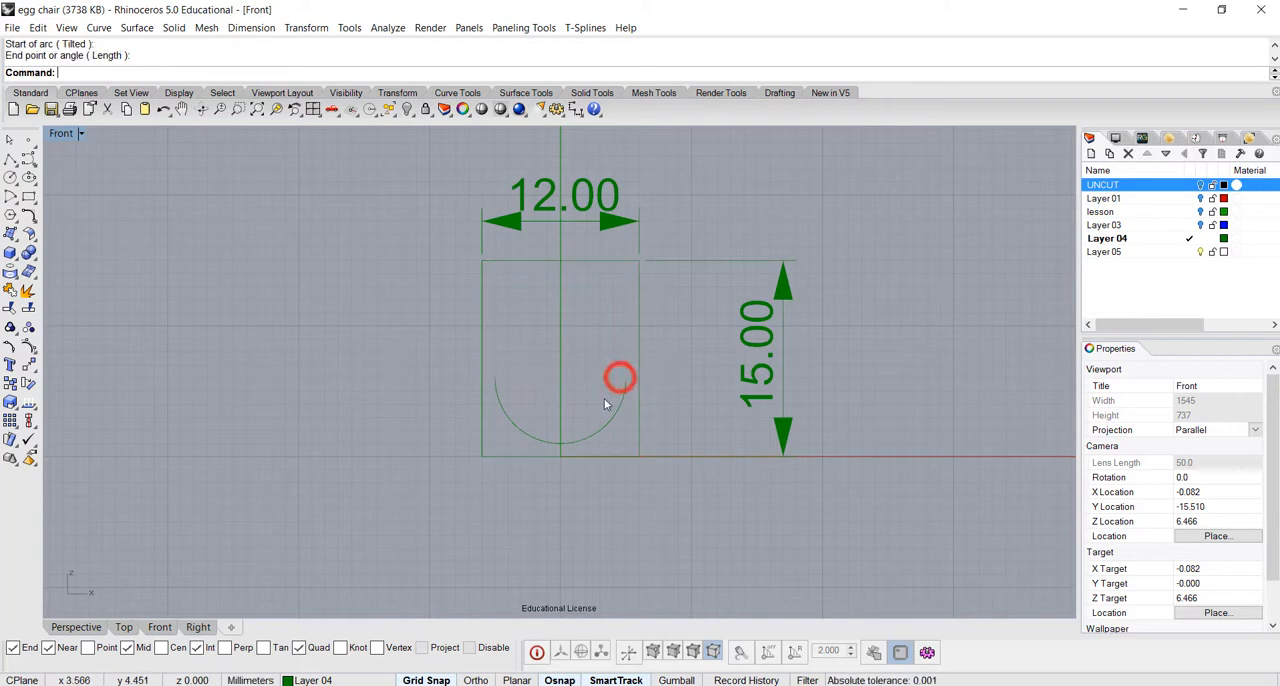
Draw an arc centred on the half-circle's right endpoint, from its left endpoint upward past the vertical axis
scroll(605, 395, up, 4)
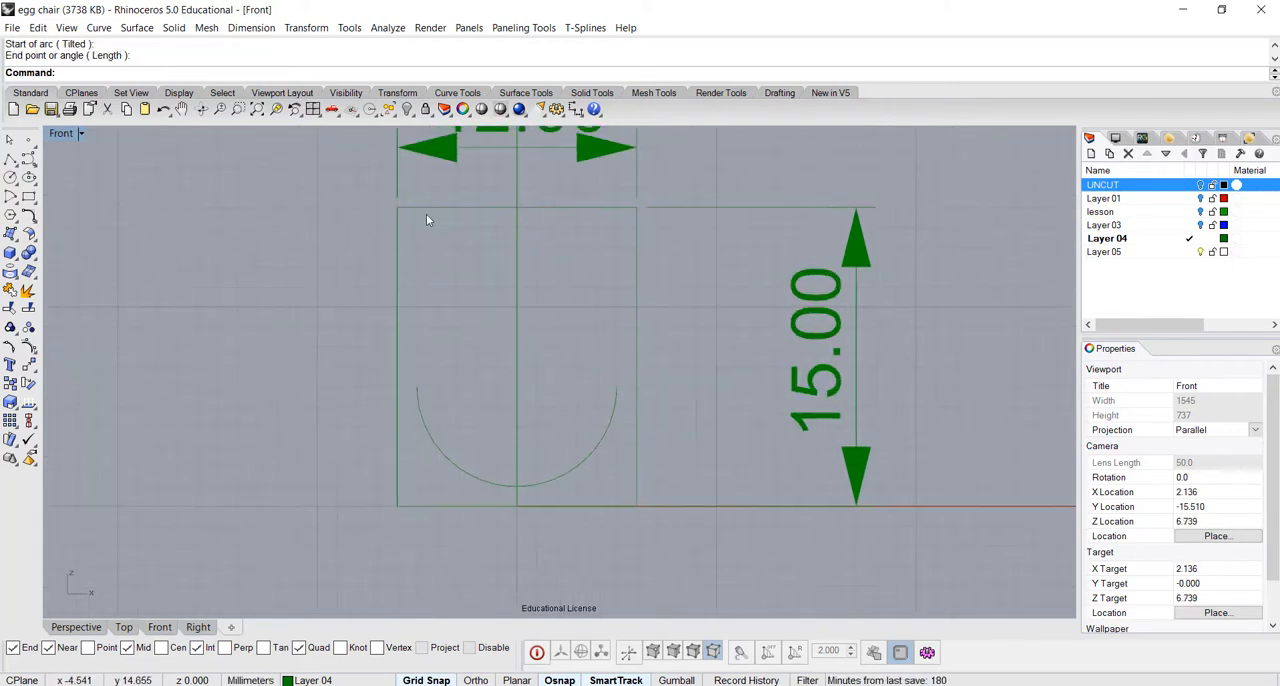
click(10, 178)
click(618, 386)
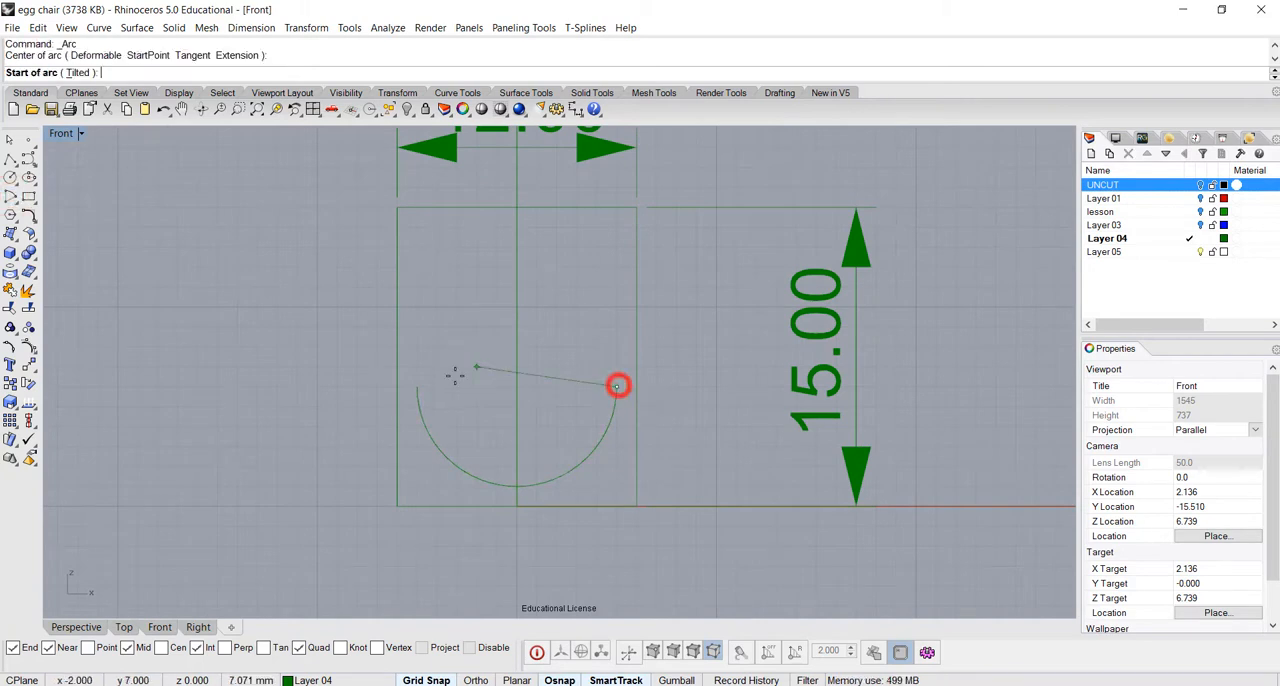
click(417, 386)
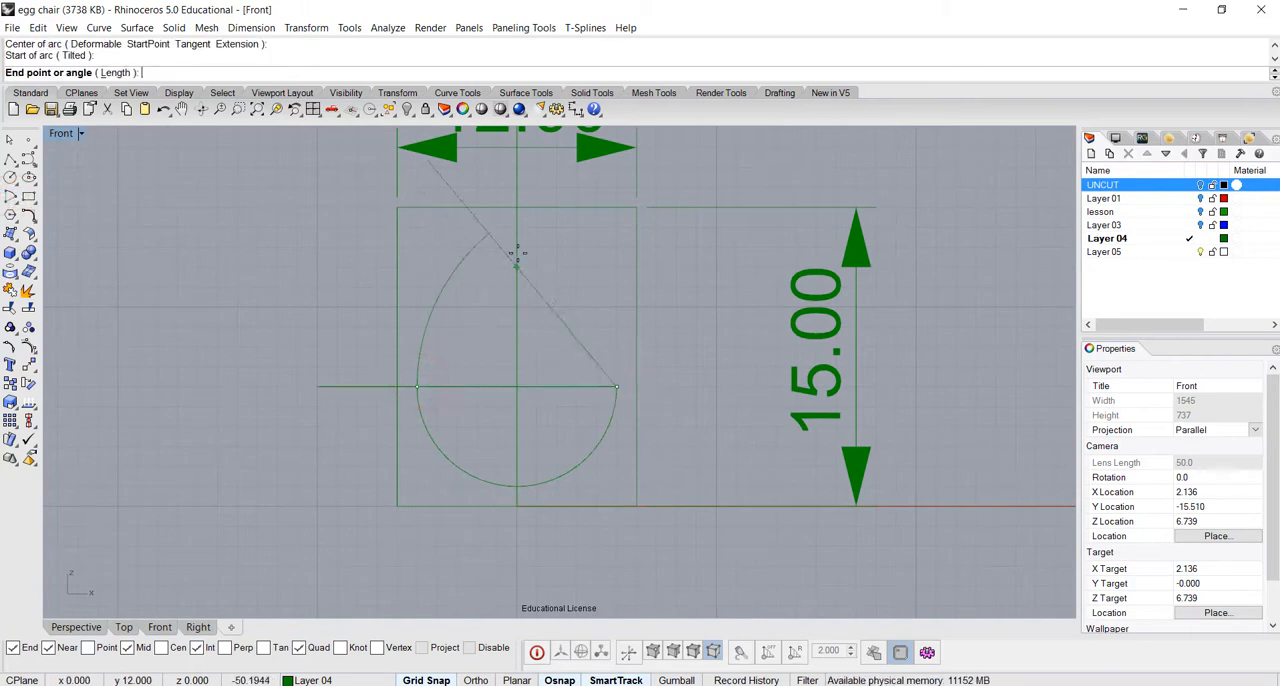
click(575, 229)
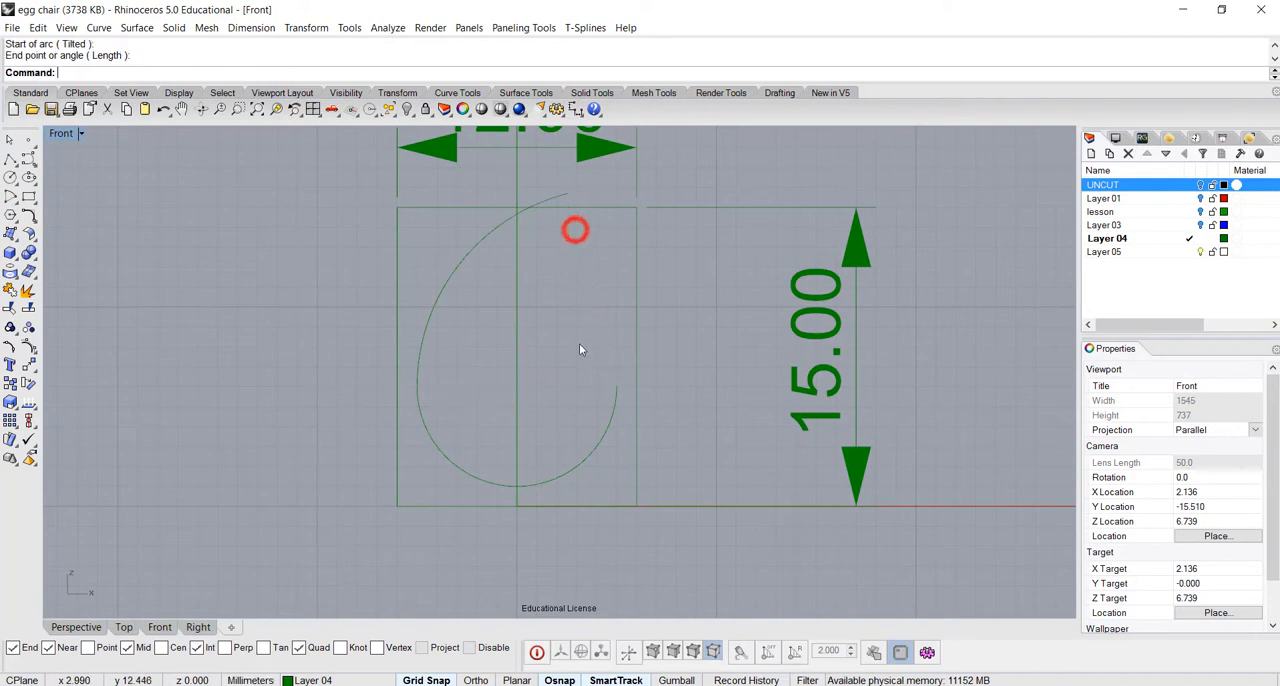
Draw the opposite arc centred on the half-circle's left endpoint, from its right endpoint upward until it crosses the first side arc
key(Return)
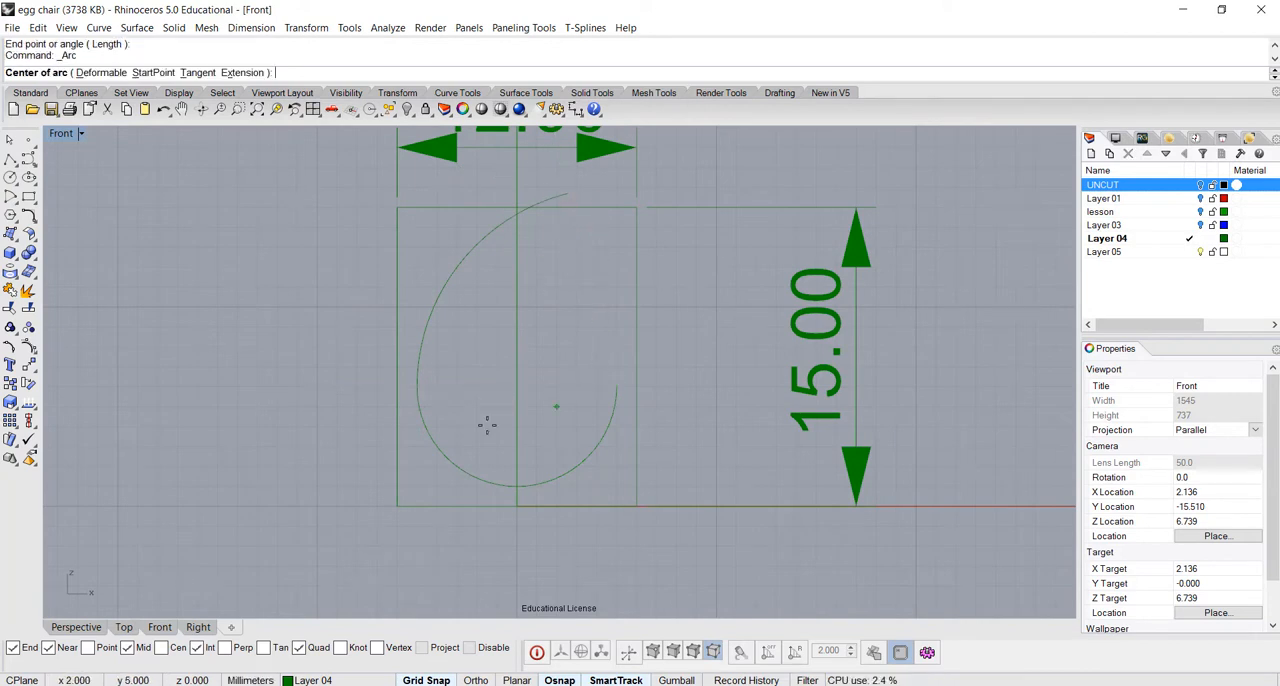
click(417, 389)
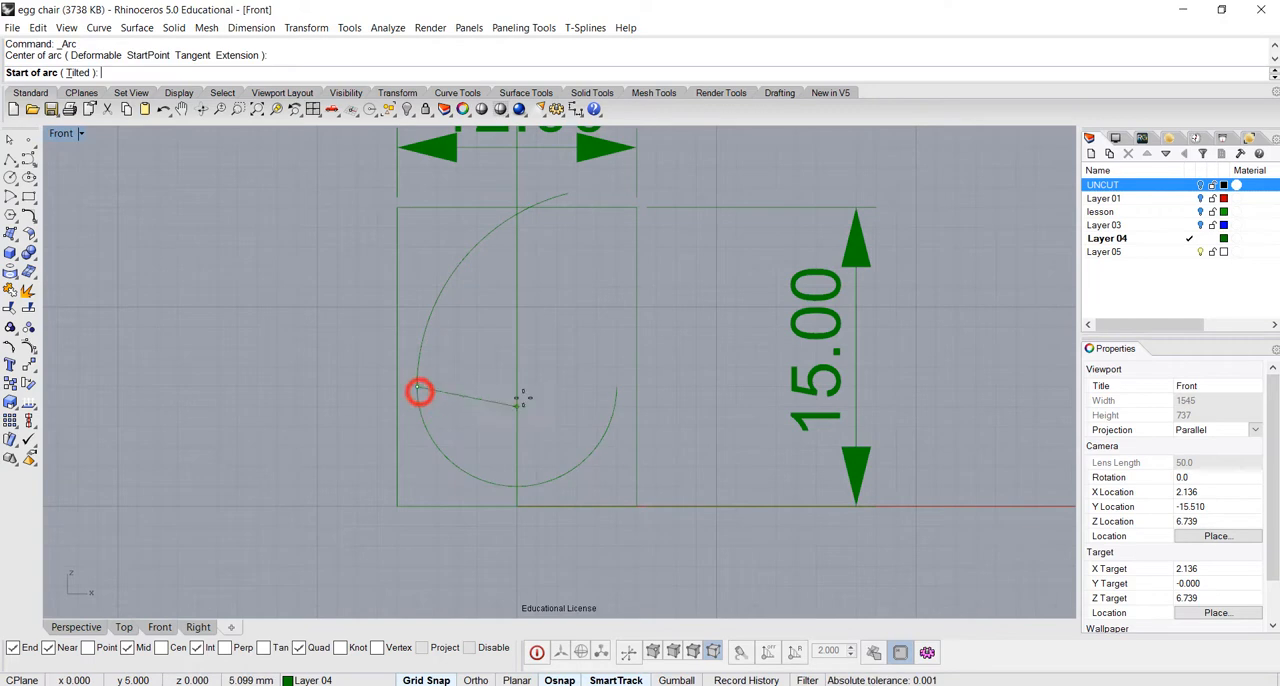
click(615, 388)
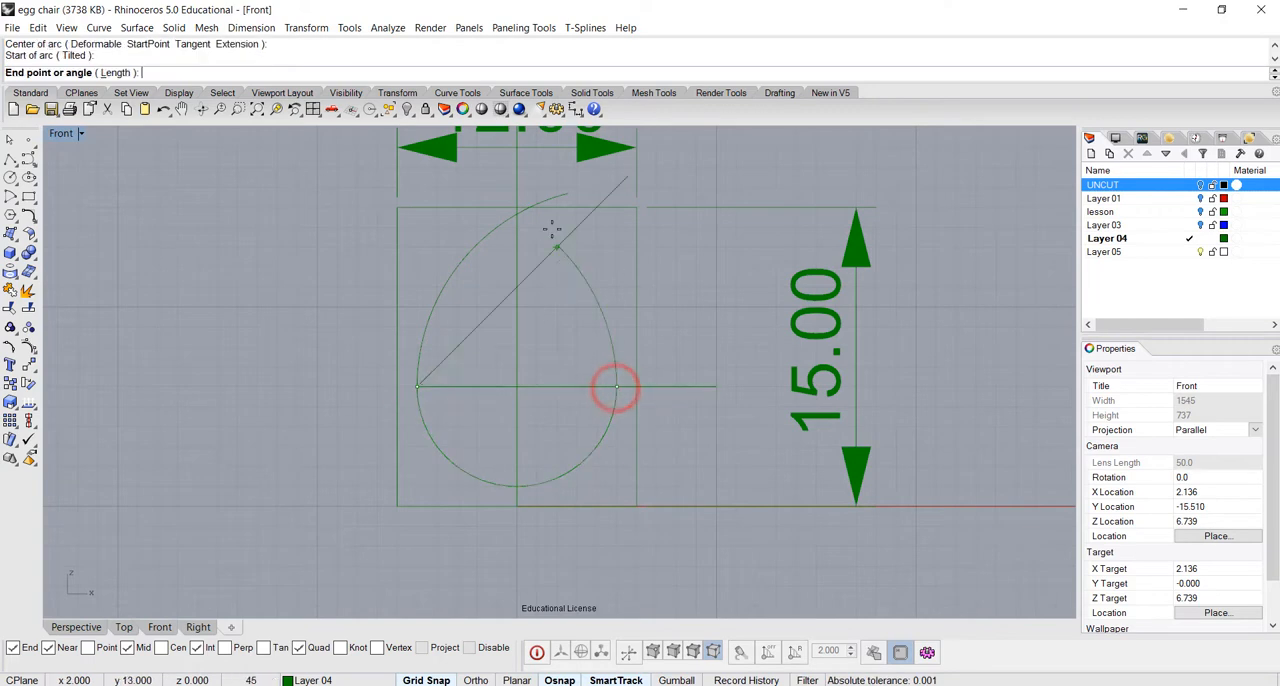
click(503, 205)
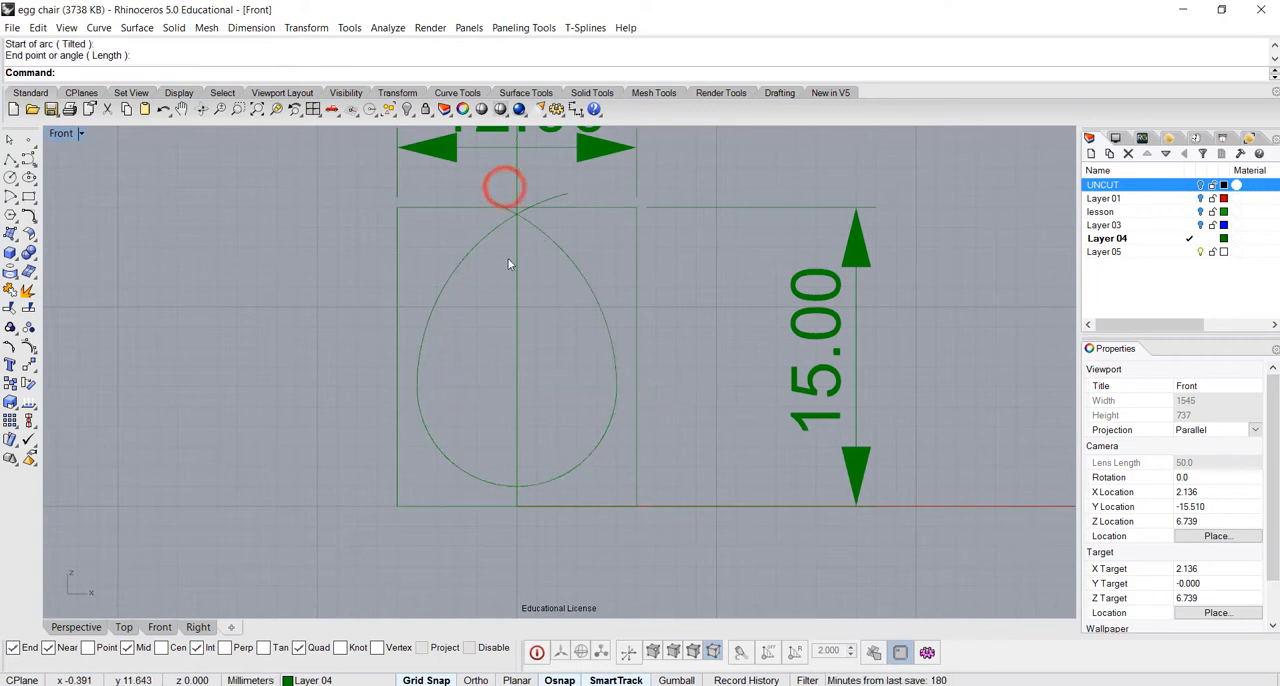
Draw a horizontal polyline from -5,13 to 4,13 across both side arcs just below their crossing
scroll(534, 264, up, 4)
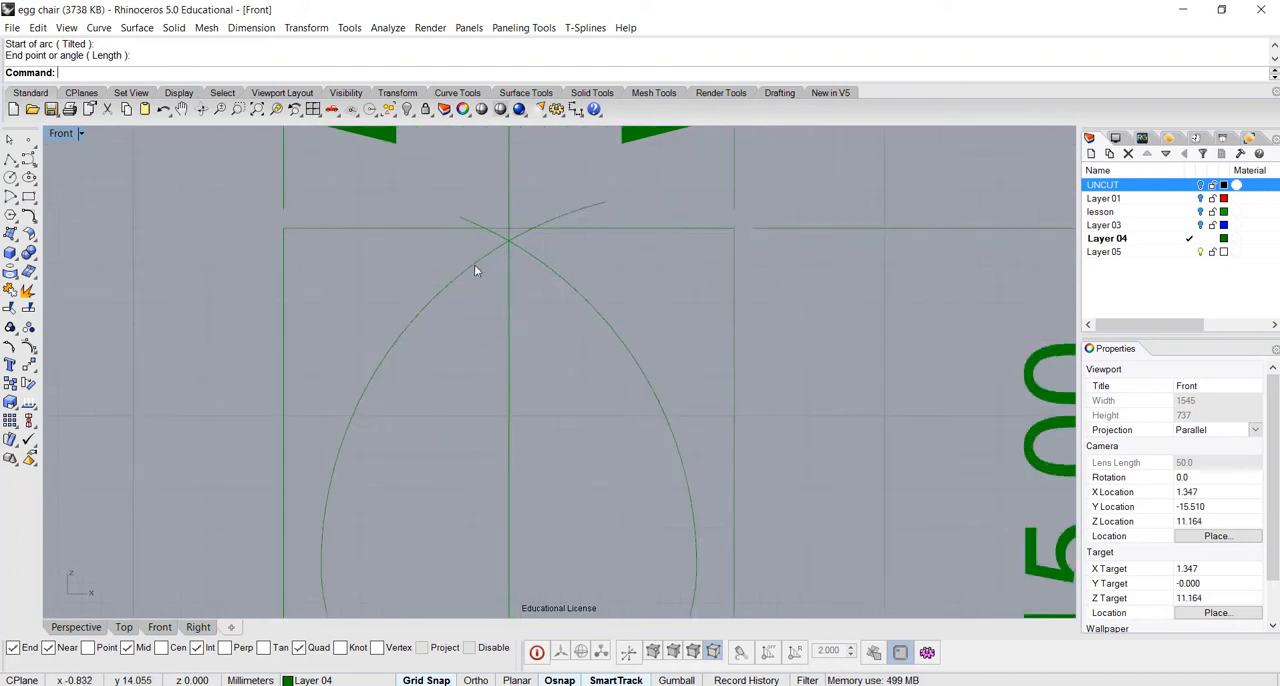
scroll(528, 296, down, 3)
scroll(528, 296, up, 1)
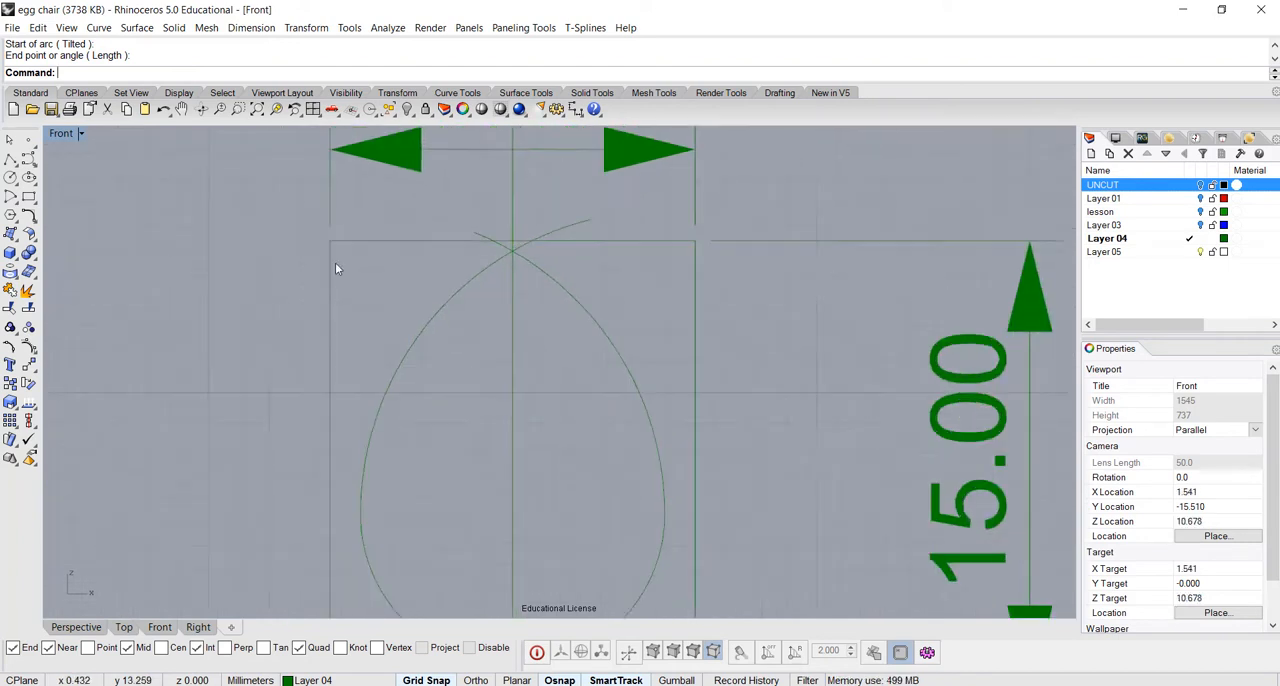
click(10, 160)
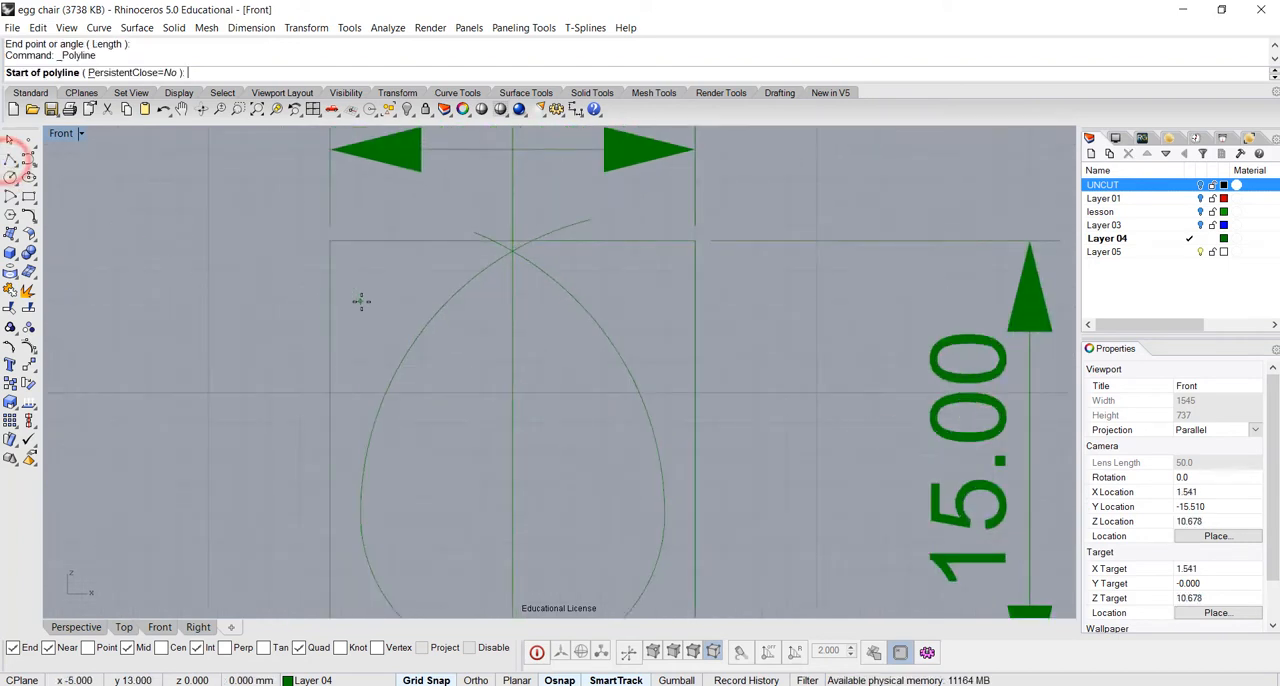
click(360, 300)
click(634, 302)
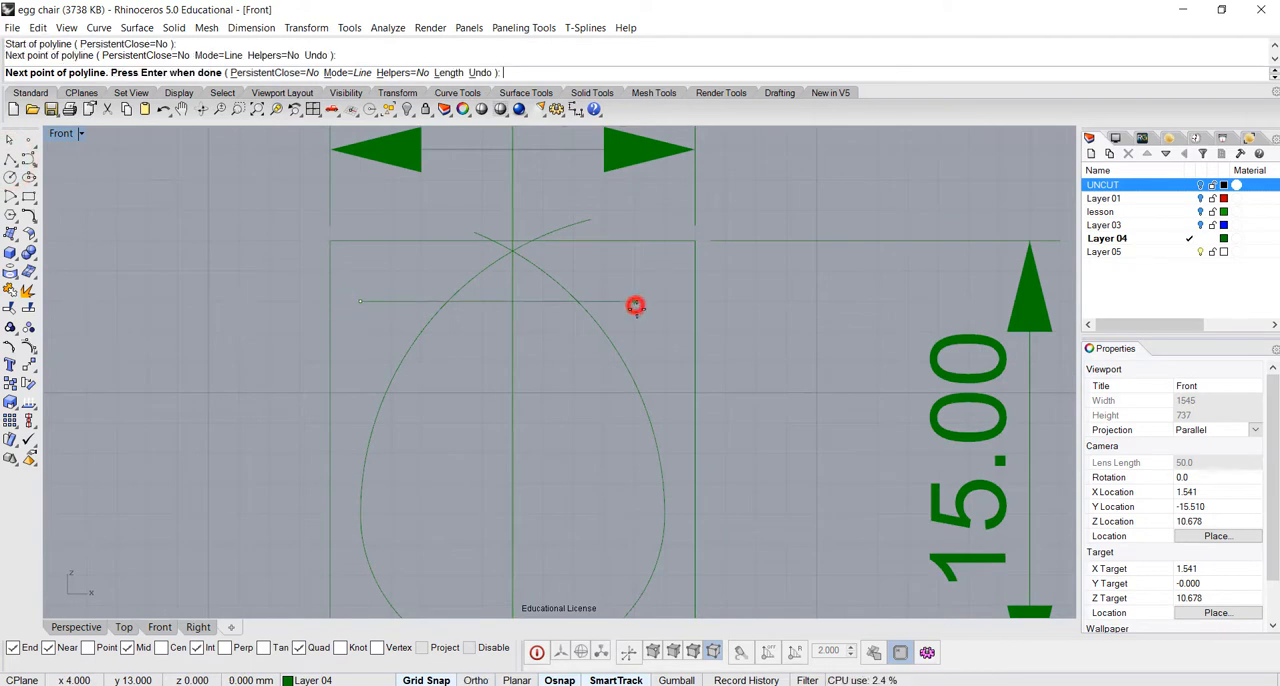
right_click(636, 306)
Trim off both side arcs above the horizontal line, and delete that cutting line
click(627, 303)
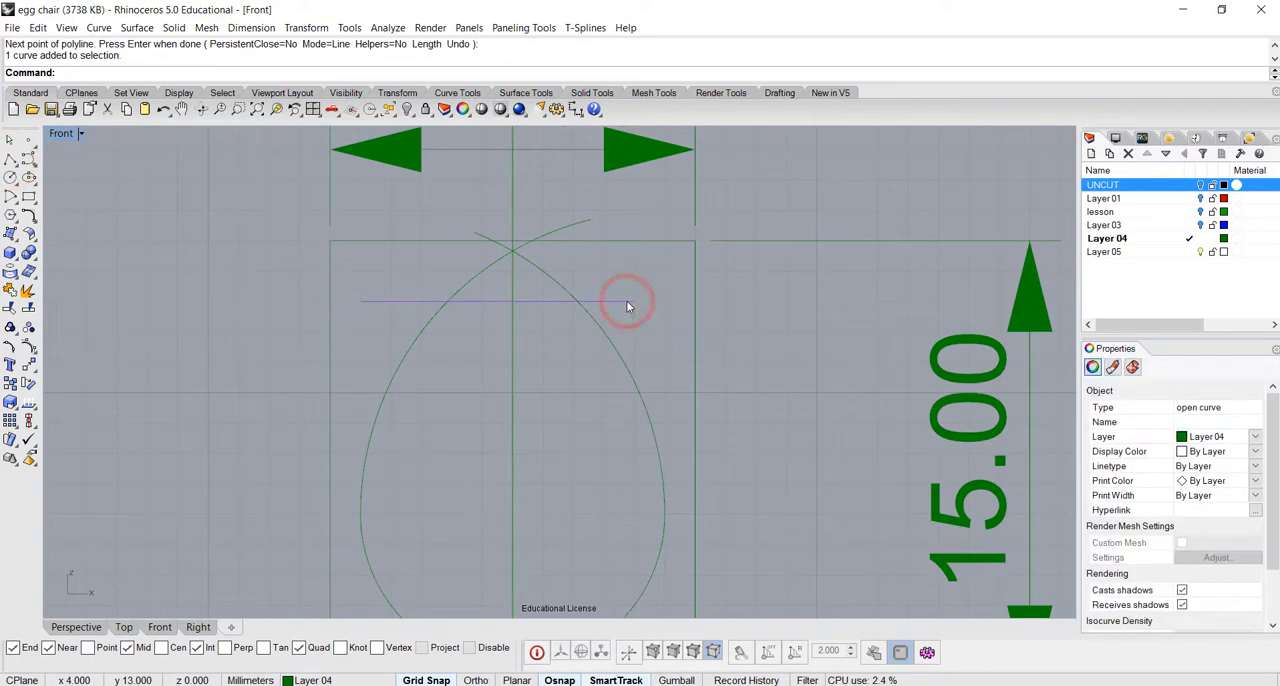
click(9, 310)
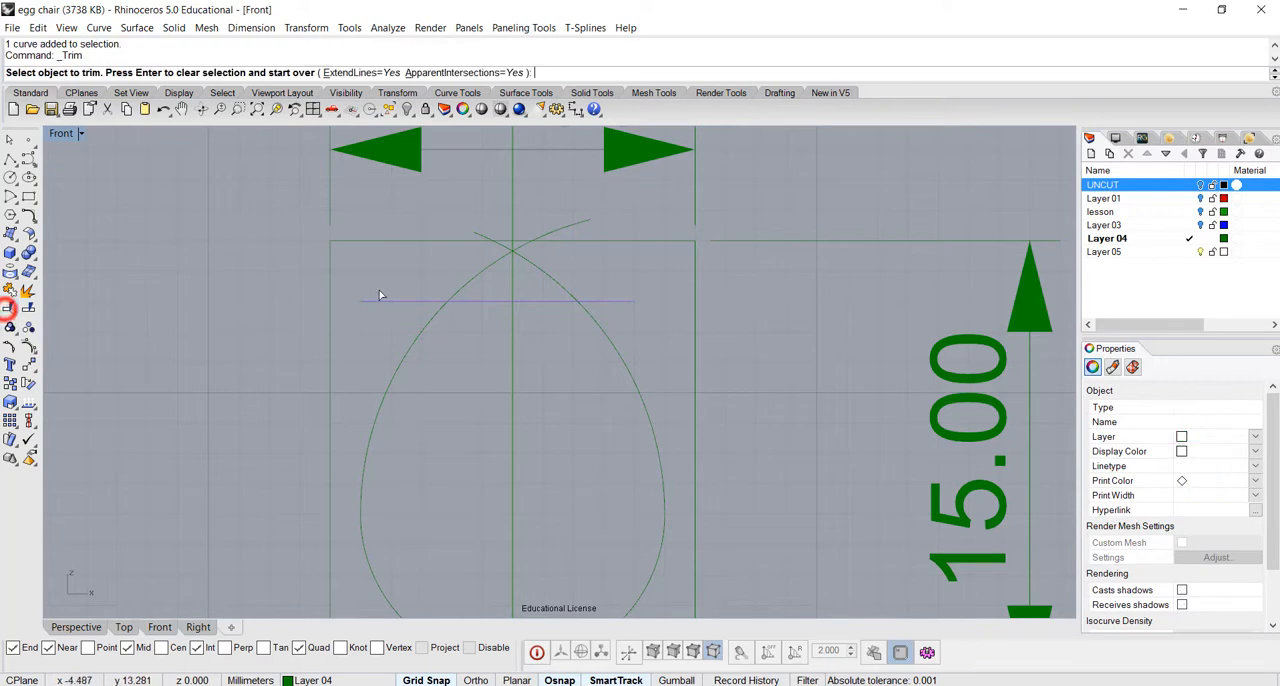
click(472, 278)
click(566, 287)
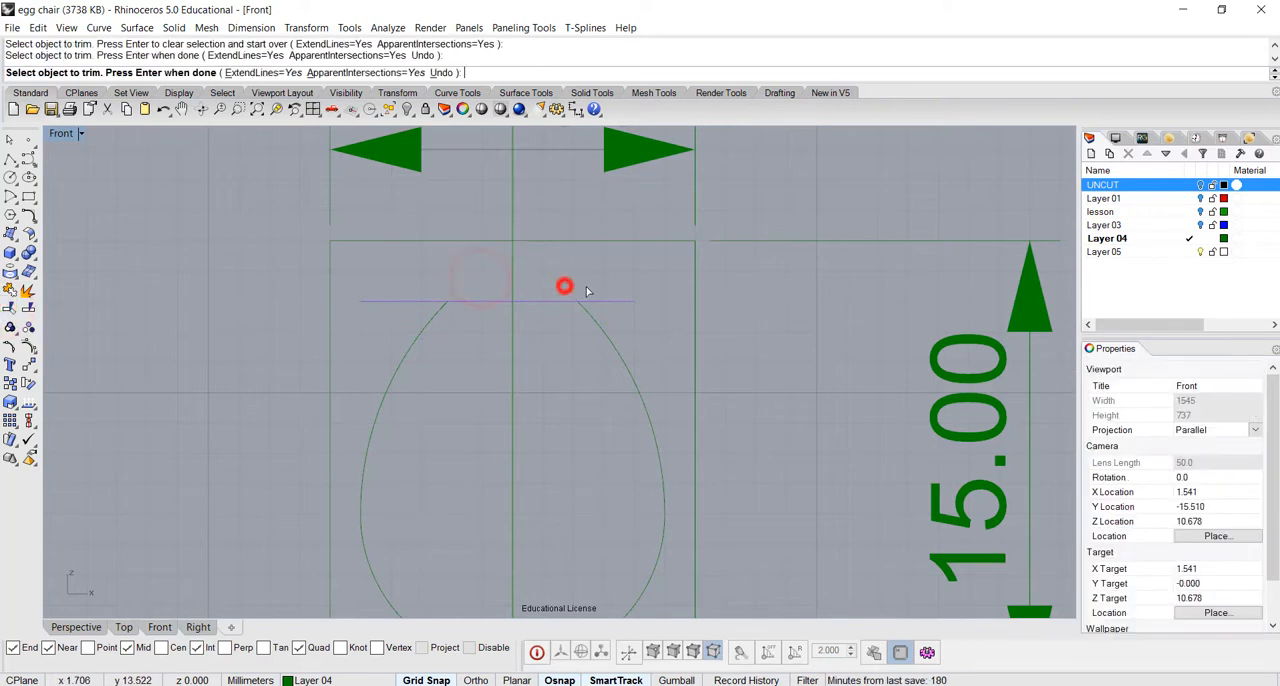
key(Return)
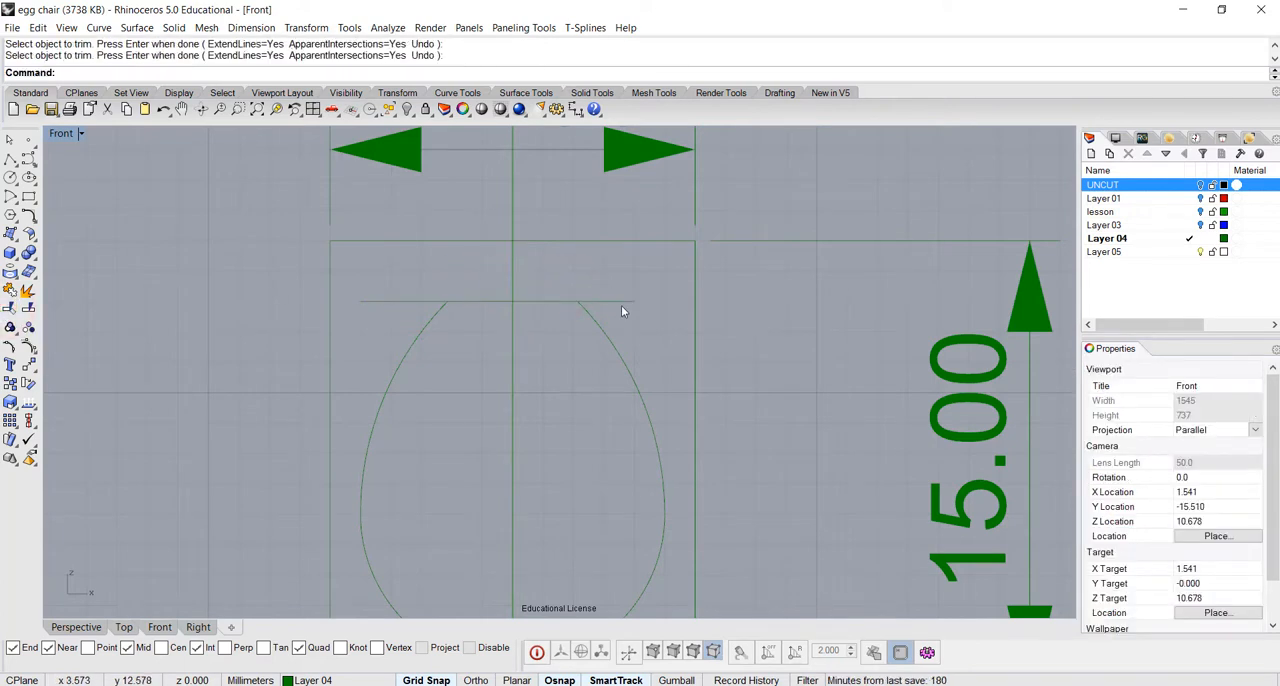
click(623, 301)
key(Delete)
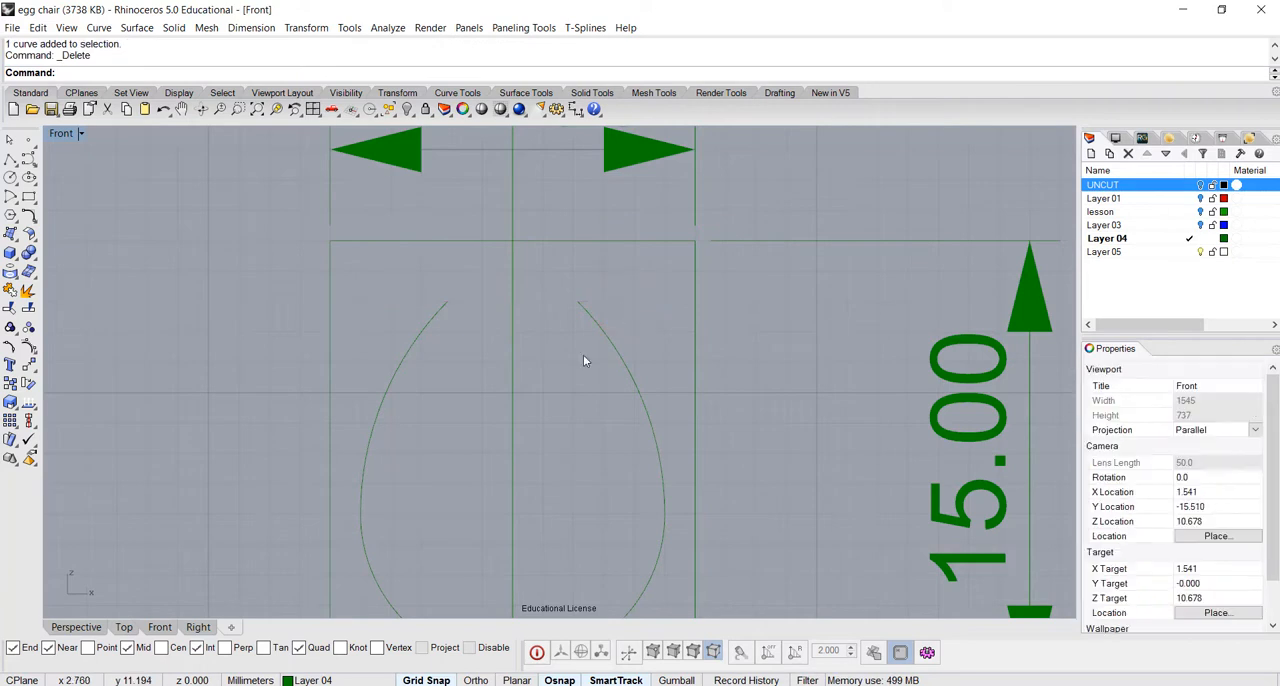
Bridge the open upper ends of the two side arcs with an adjustable curve blend to round off the egg's top
right_drag(485, 313, 487, 340)
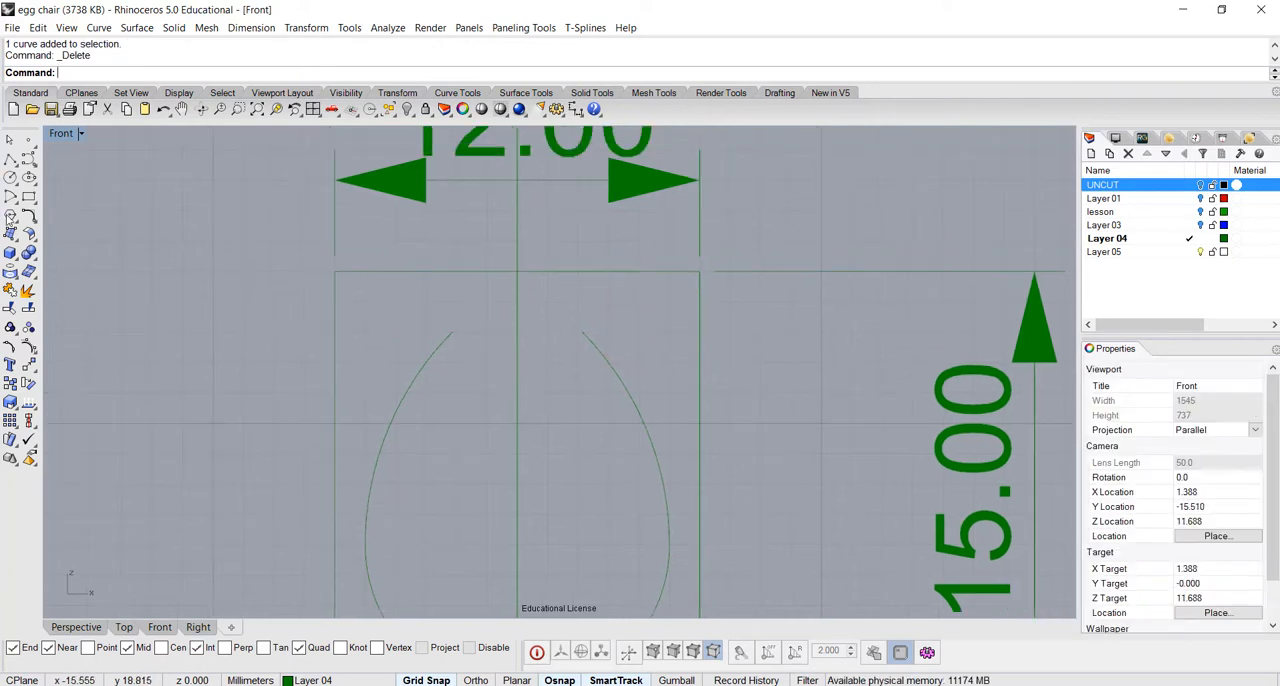
click(29, 215)
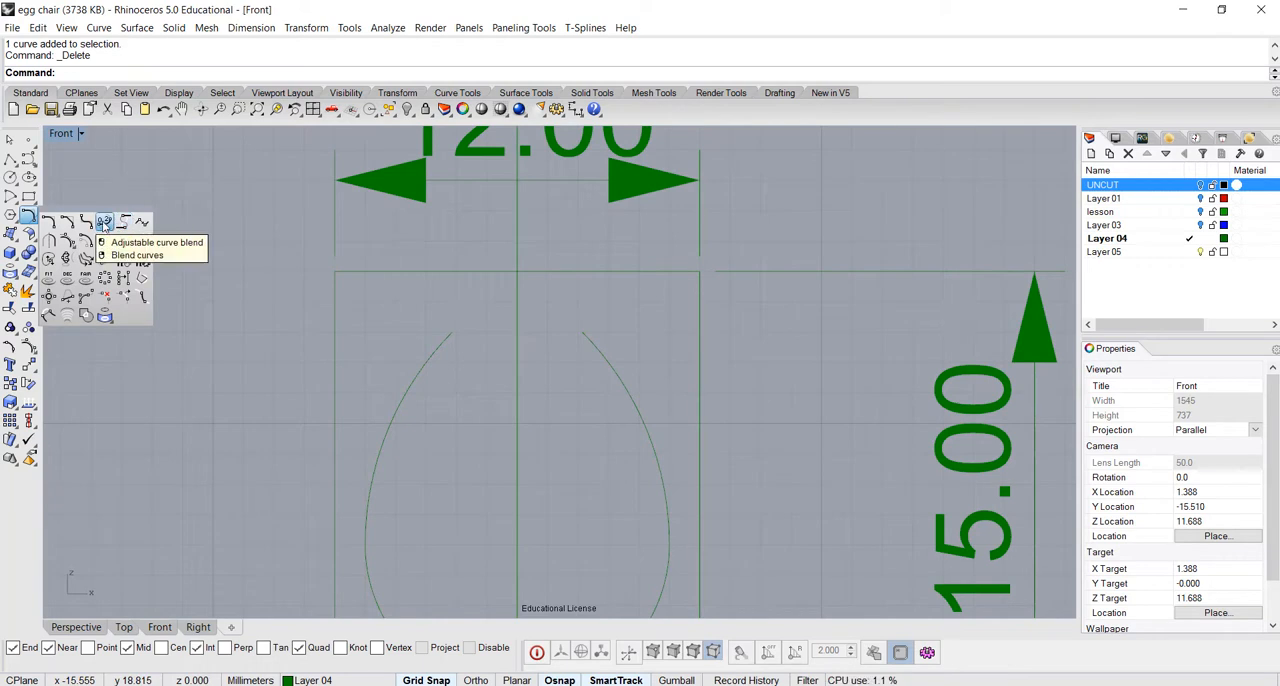
click(103, 222)
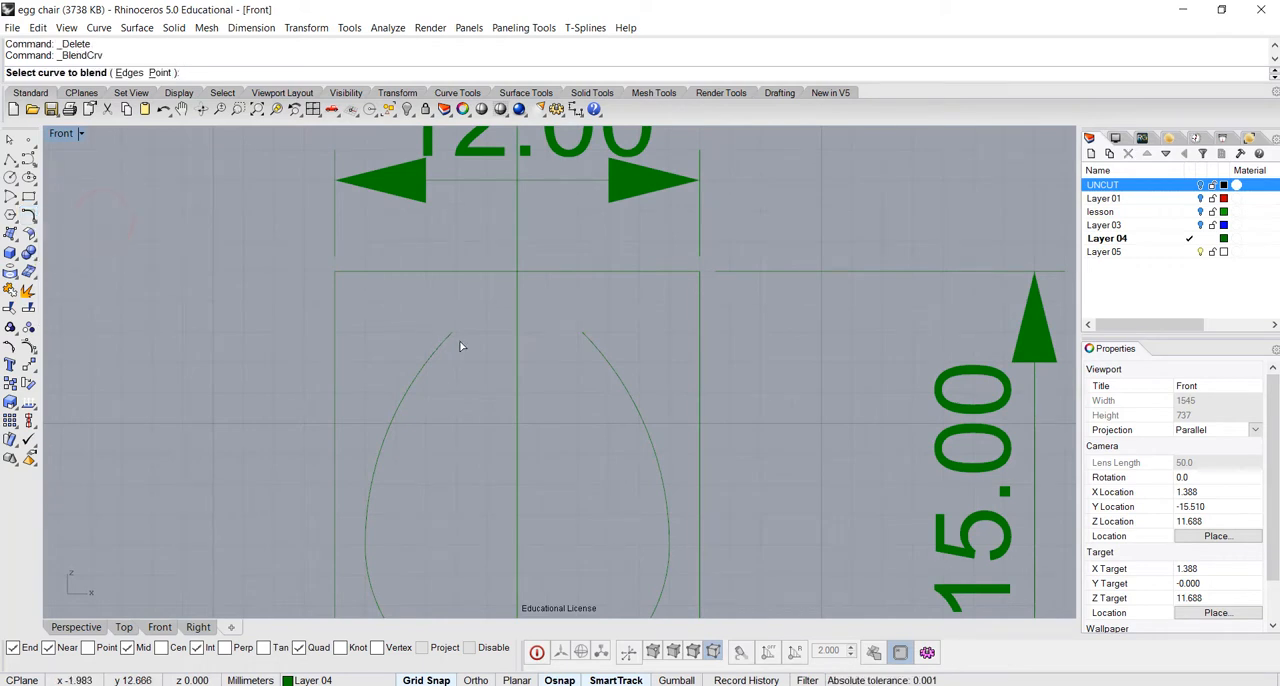
click(587, 339)
click(34, 292)
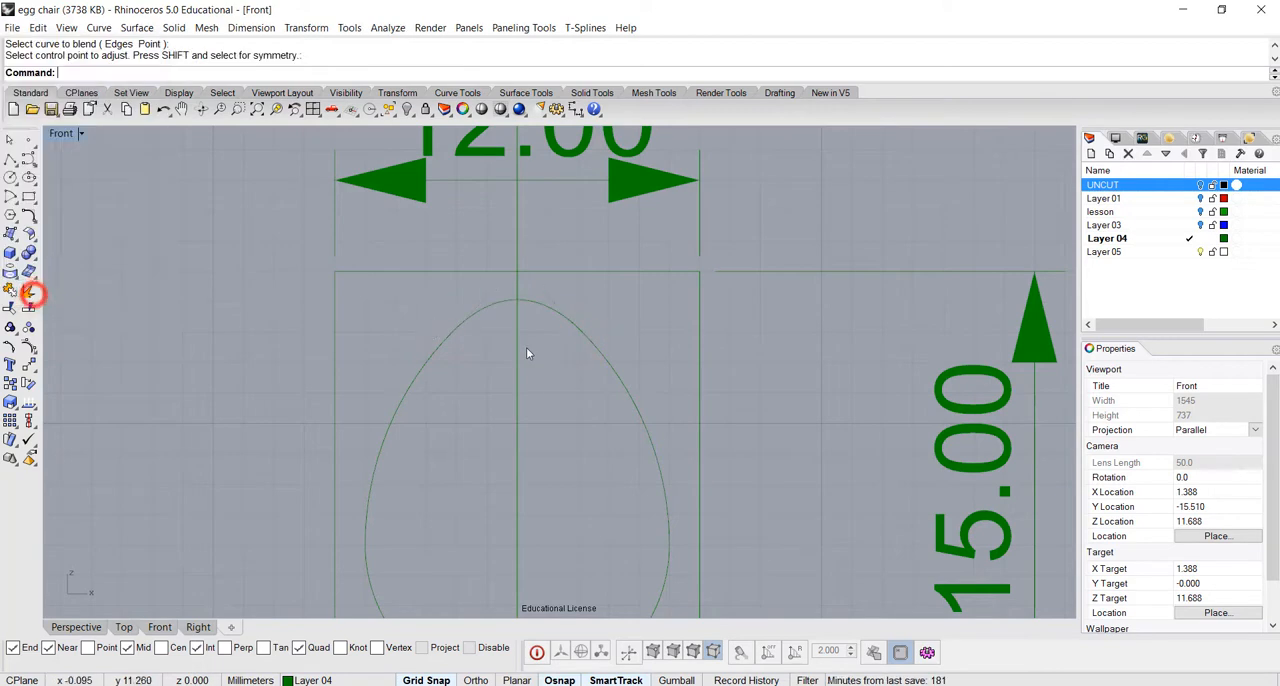
Join the two side arcs, the blend curve and the lower half-circle arc into one closed egg curve
scroll(514, 371, down, 4)
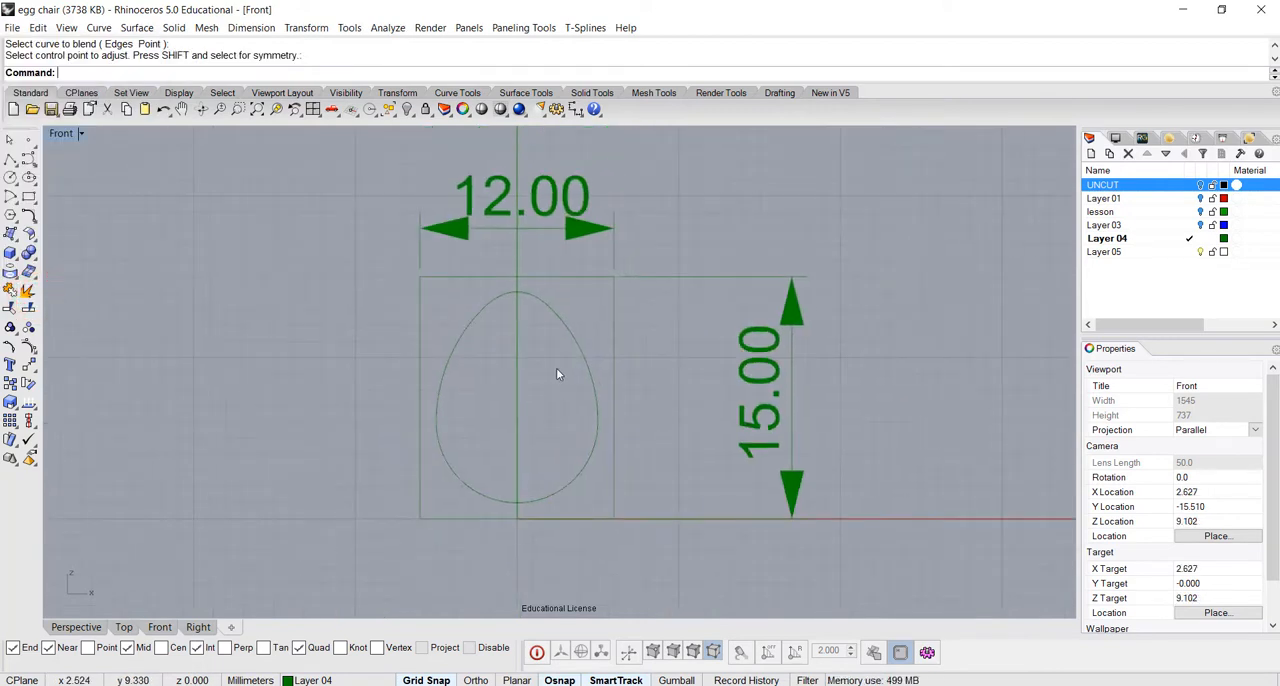
scroll(535, 378, up, 2)
click(610, 345)
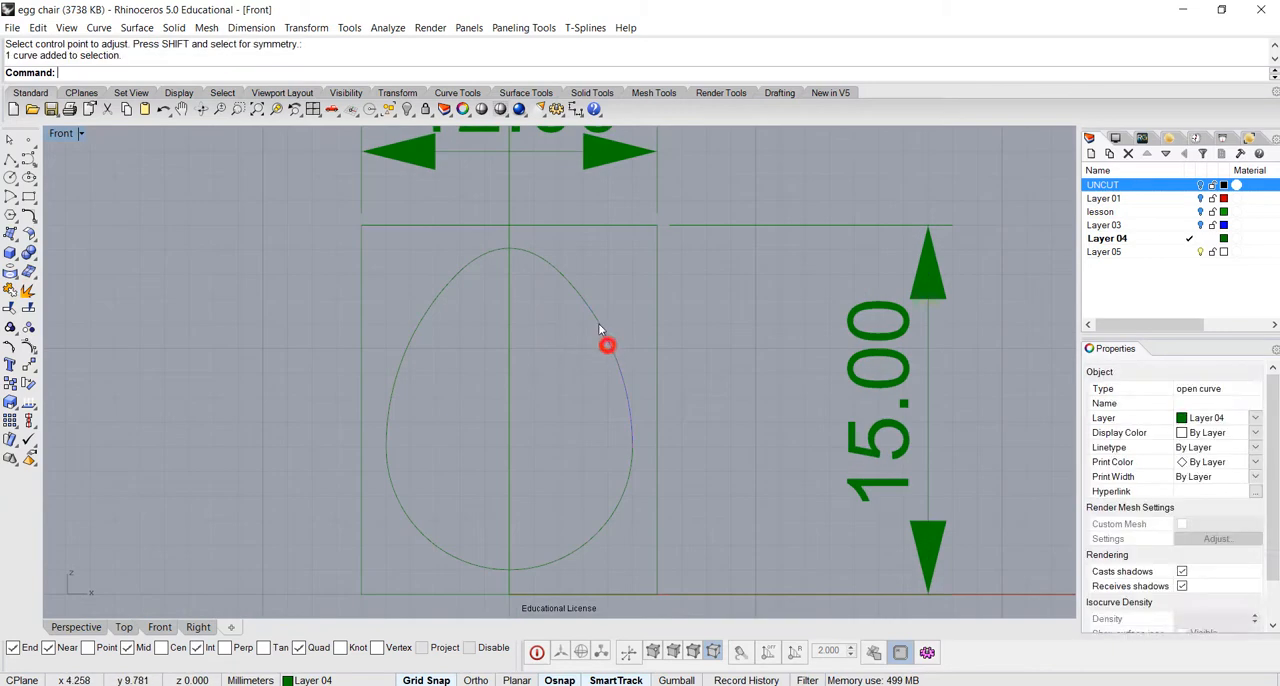
shift+click(550, 268)
shift+click(443, 297)
shift+click(432, 540)
click(9, 290)
click(579, 385)
Turn on the Gumball and move the egg curve straight up 1 mm
scroll(577, 417, down, 2)
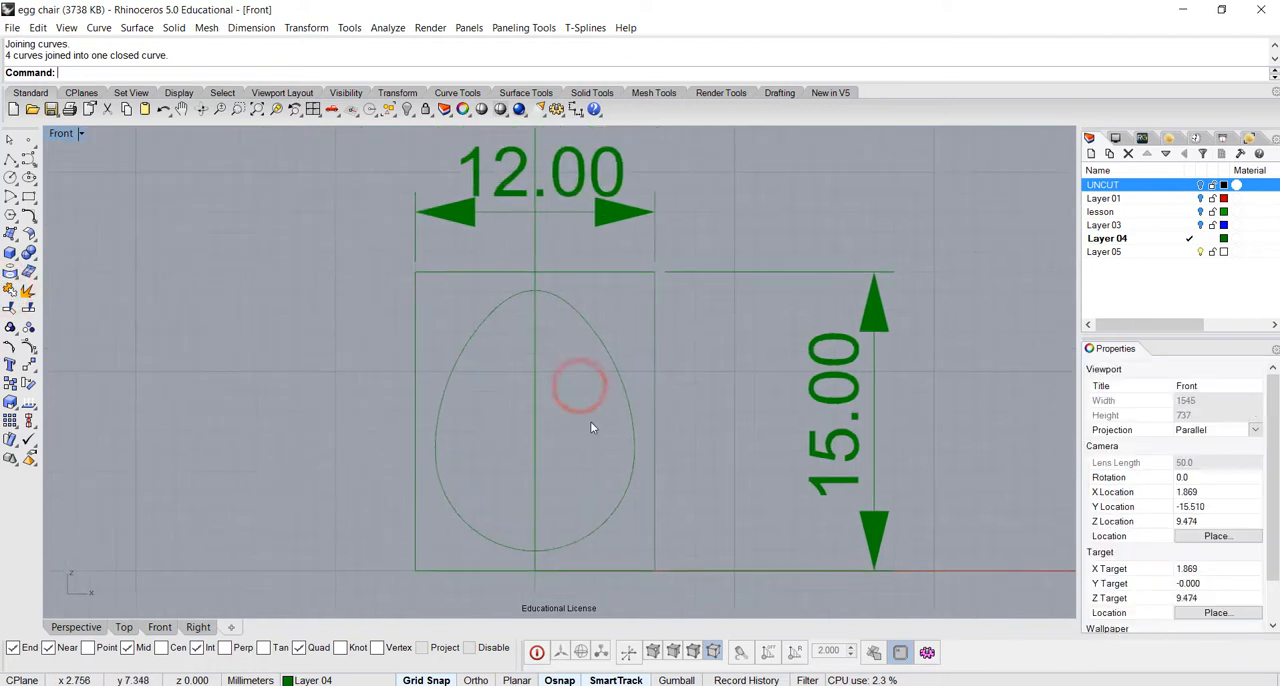
click(618, 510)
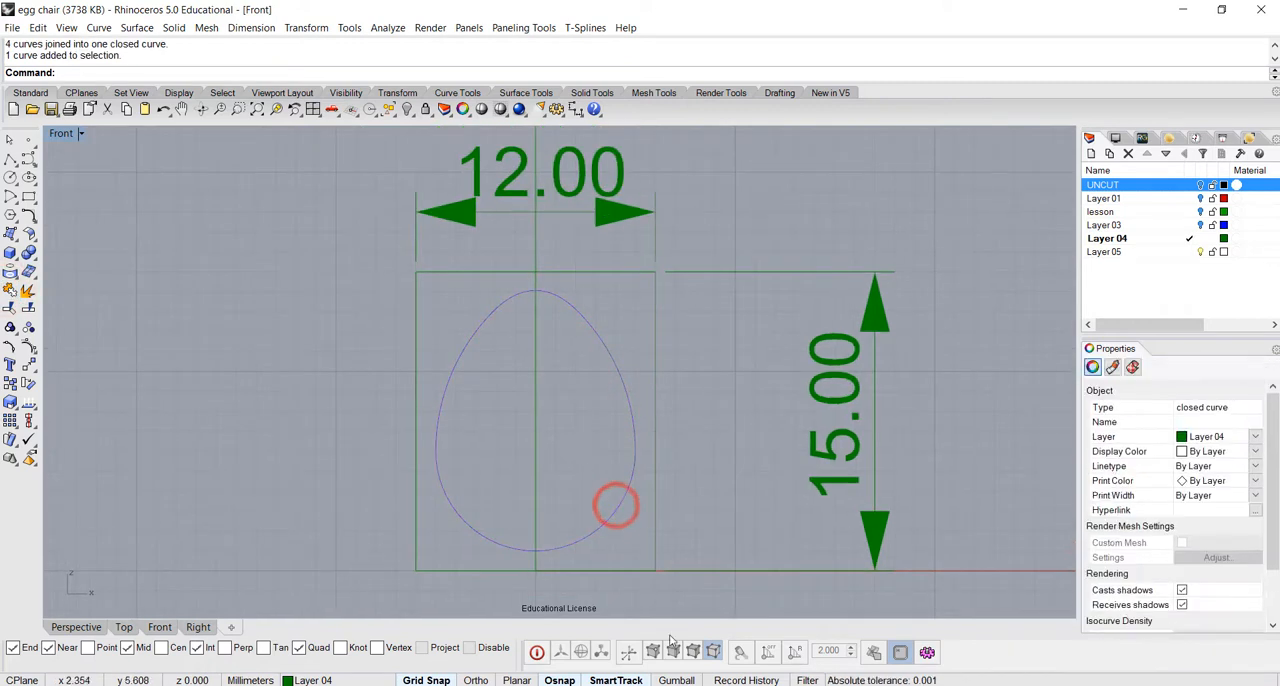
click(676, 680)
drag(535, 378, 535, 359)
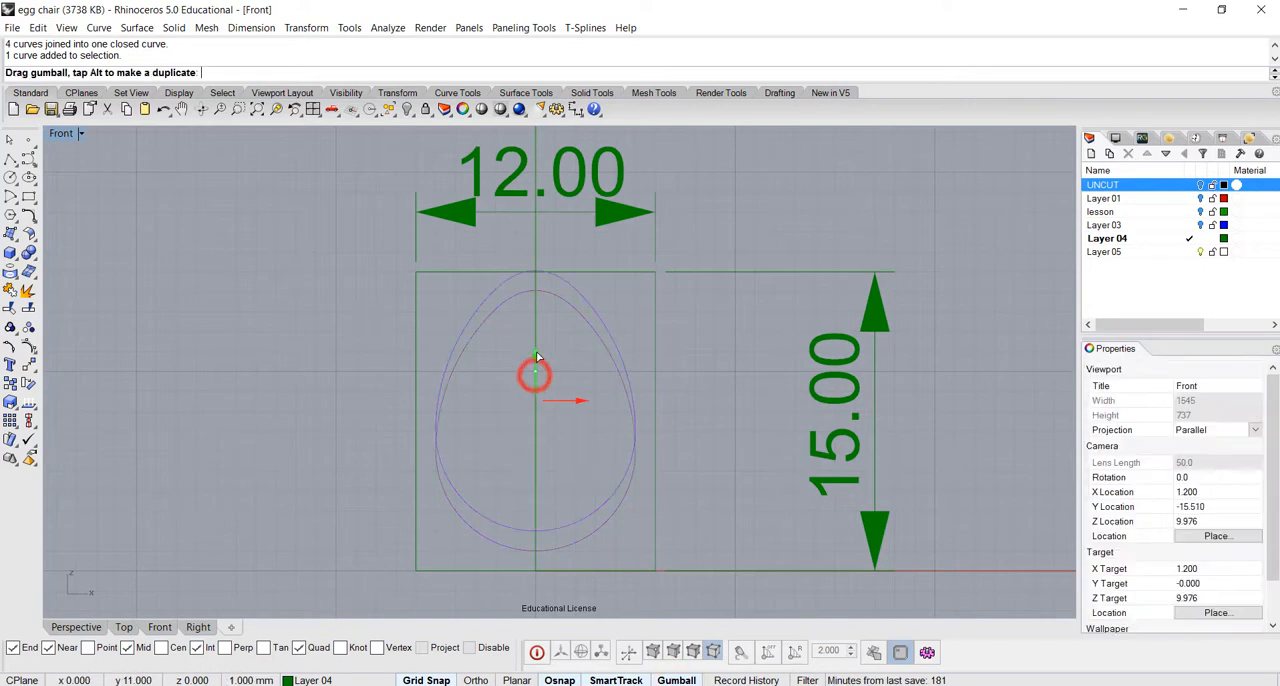
click(723, 453)
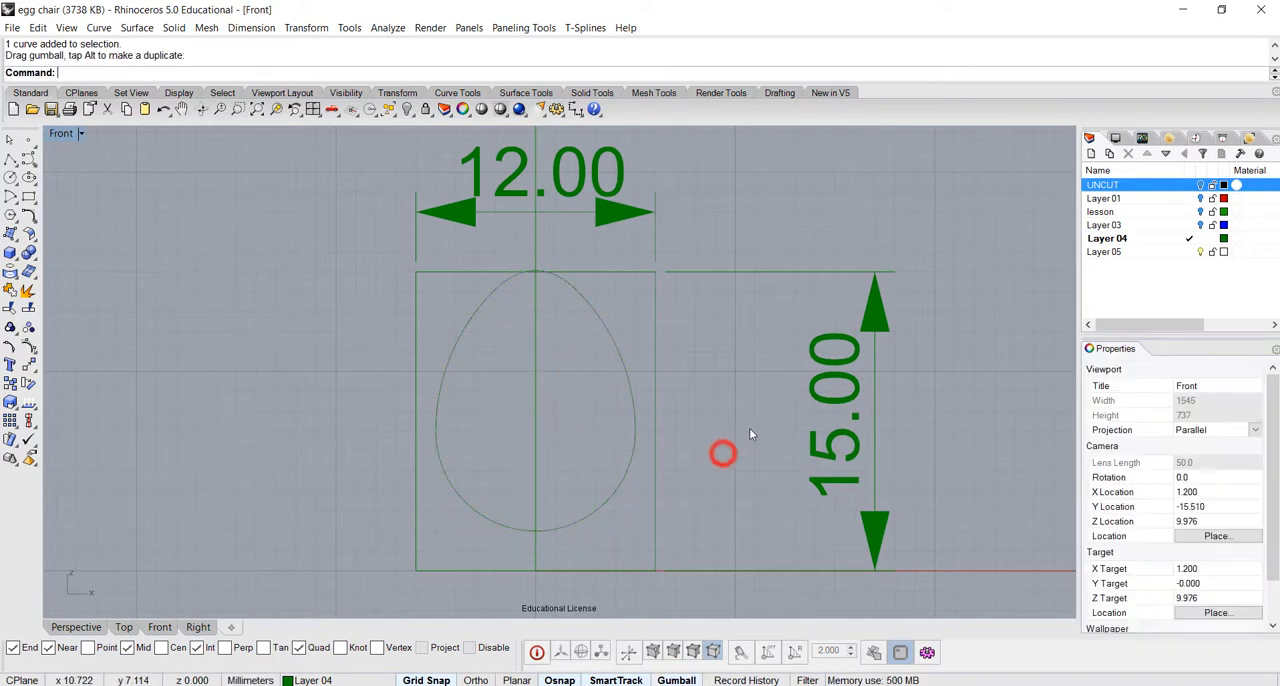
Delete the vertical and horizontal dimensions together with the guide rectangle around the egg
click(843, 443)
key(Delete)
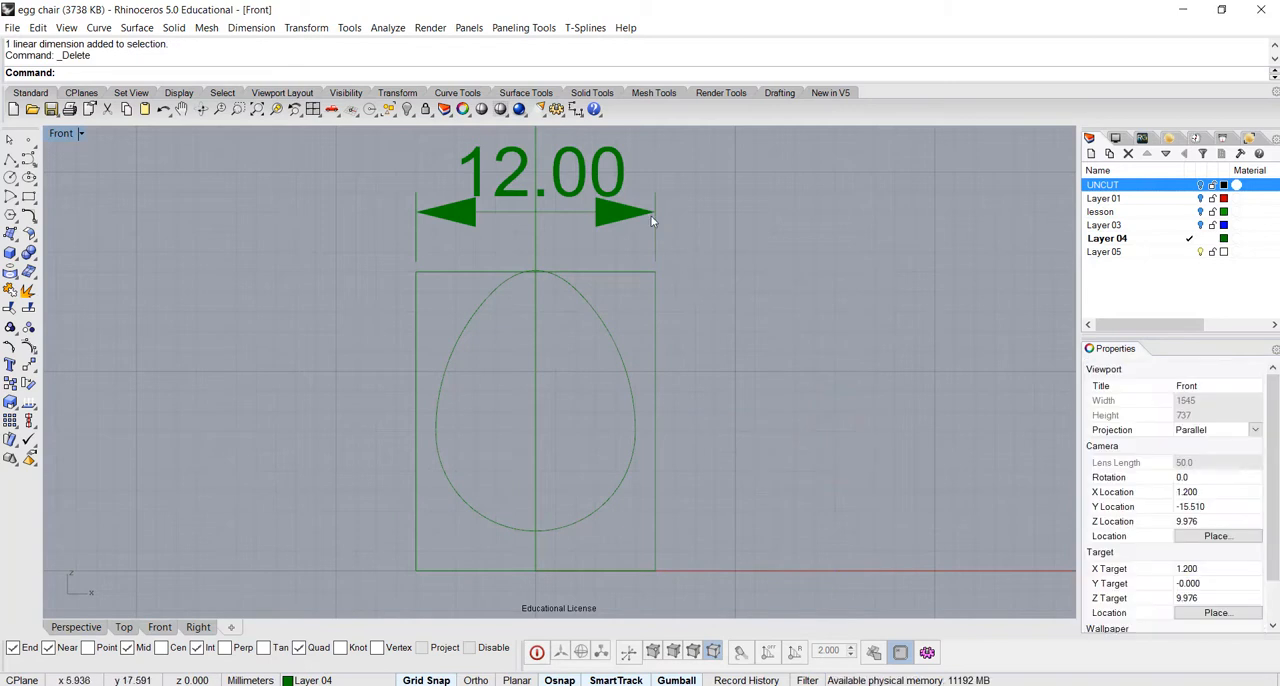
click(651, 214)
key(Delete)
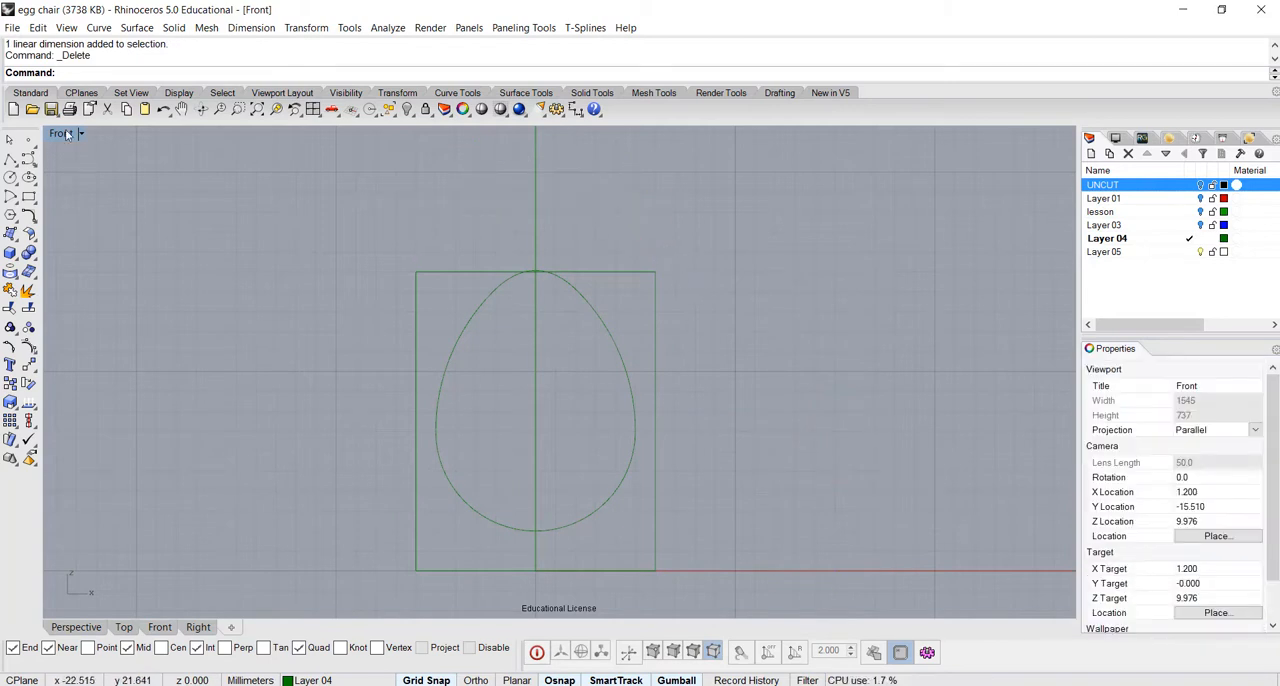
click(654, 520)
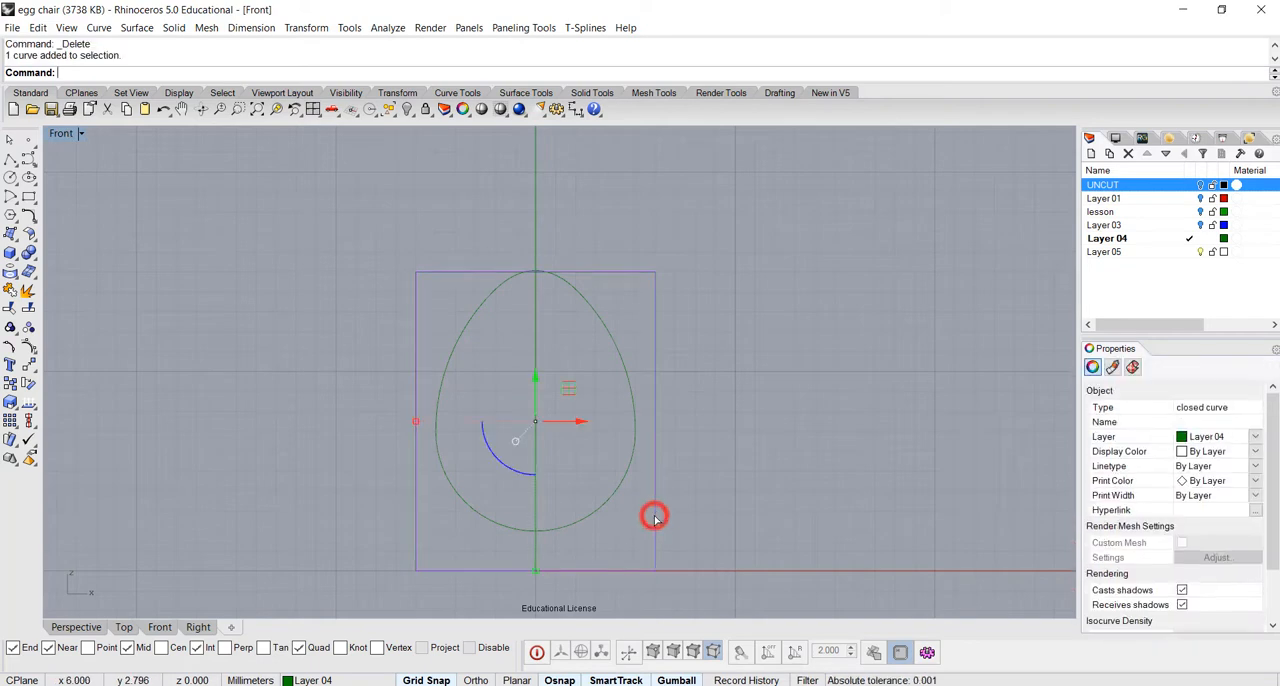
key(Delete)
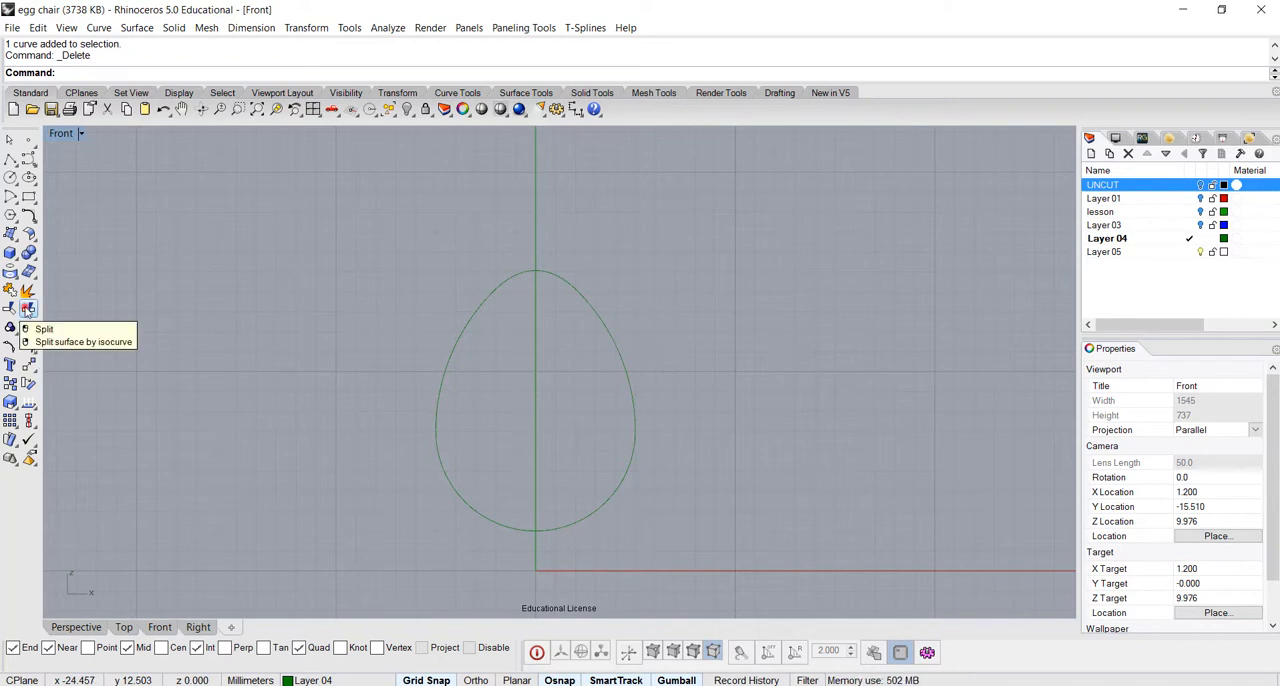
Split the egg curve at its top and bottom points on the vertical axis, and delete the left half
click(28, 310)
click(588, 306)
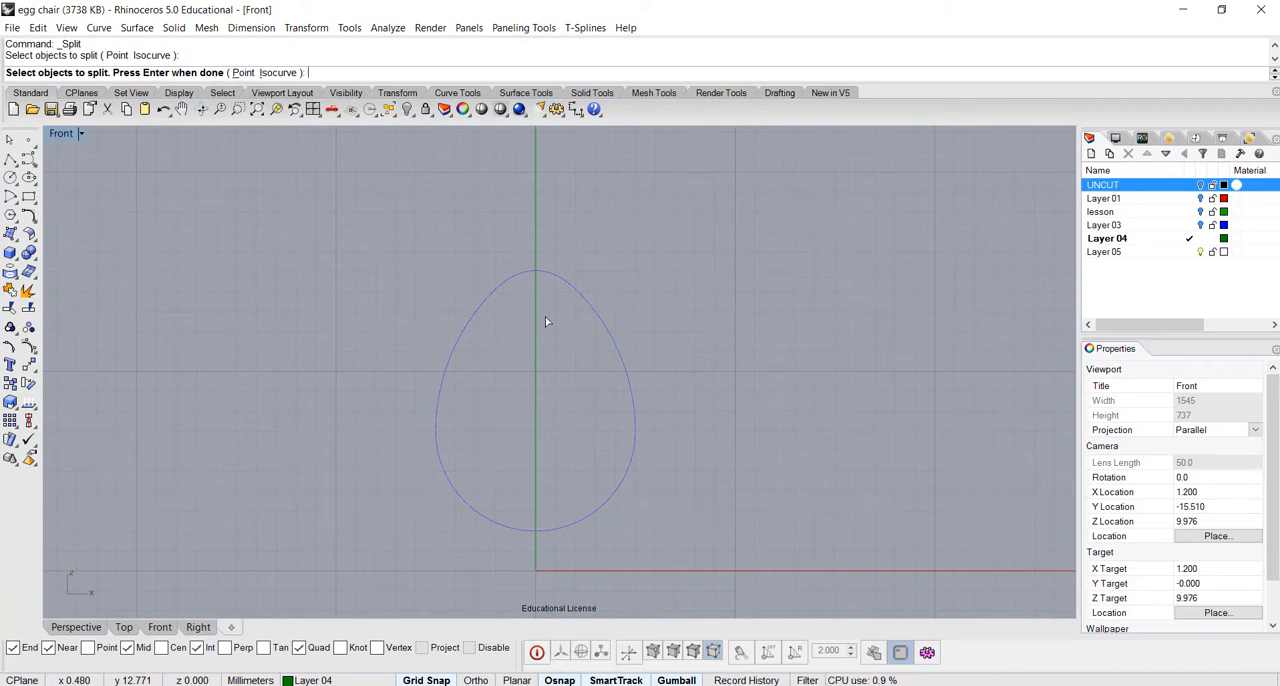
click(243, 73)
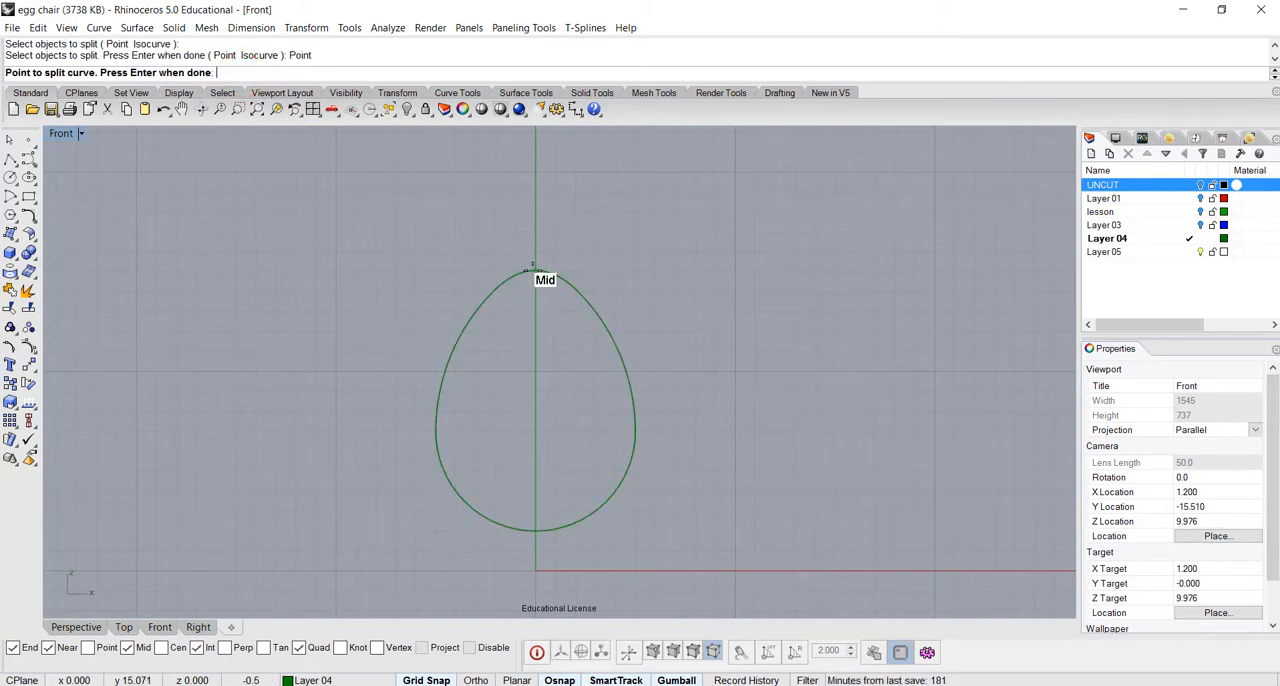
click(535, 270)
click(535, 531)
key(Return)
click(524, 533)
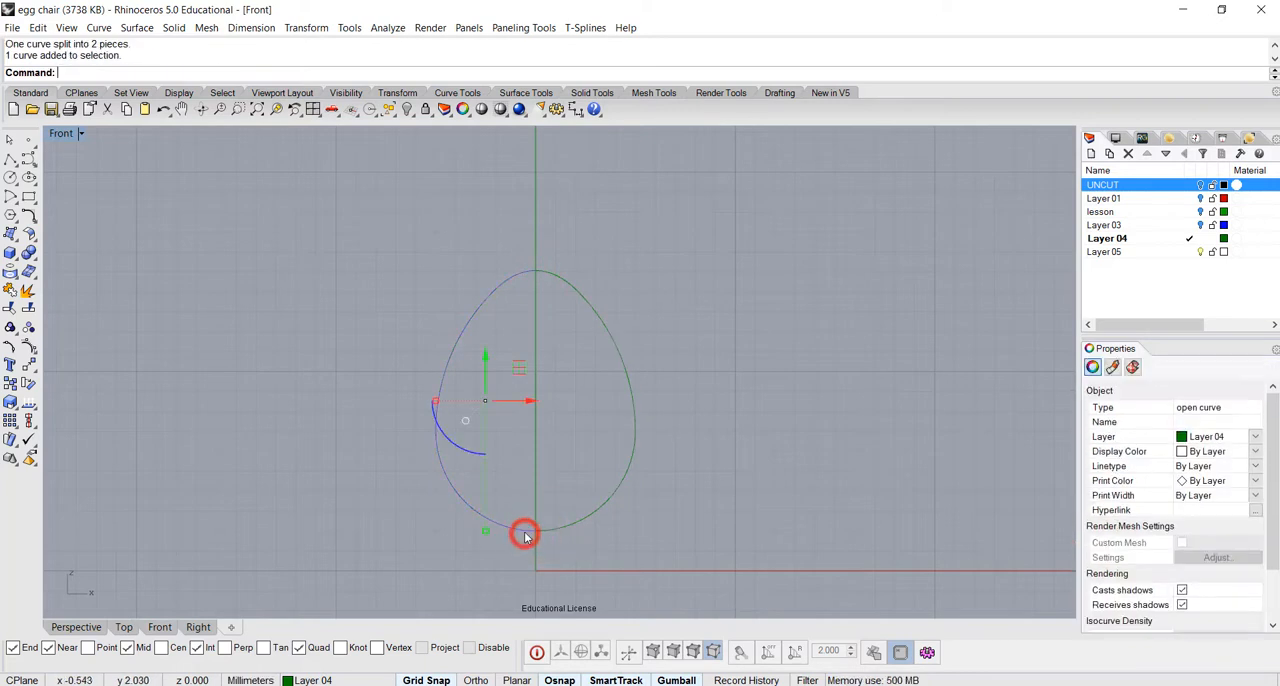
key(Delete)
Move the remaining right half of the egg curve straight up 1 mm
scroll(566, 499, down, 1)
click(574, 487)
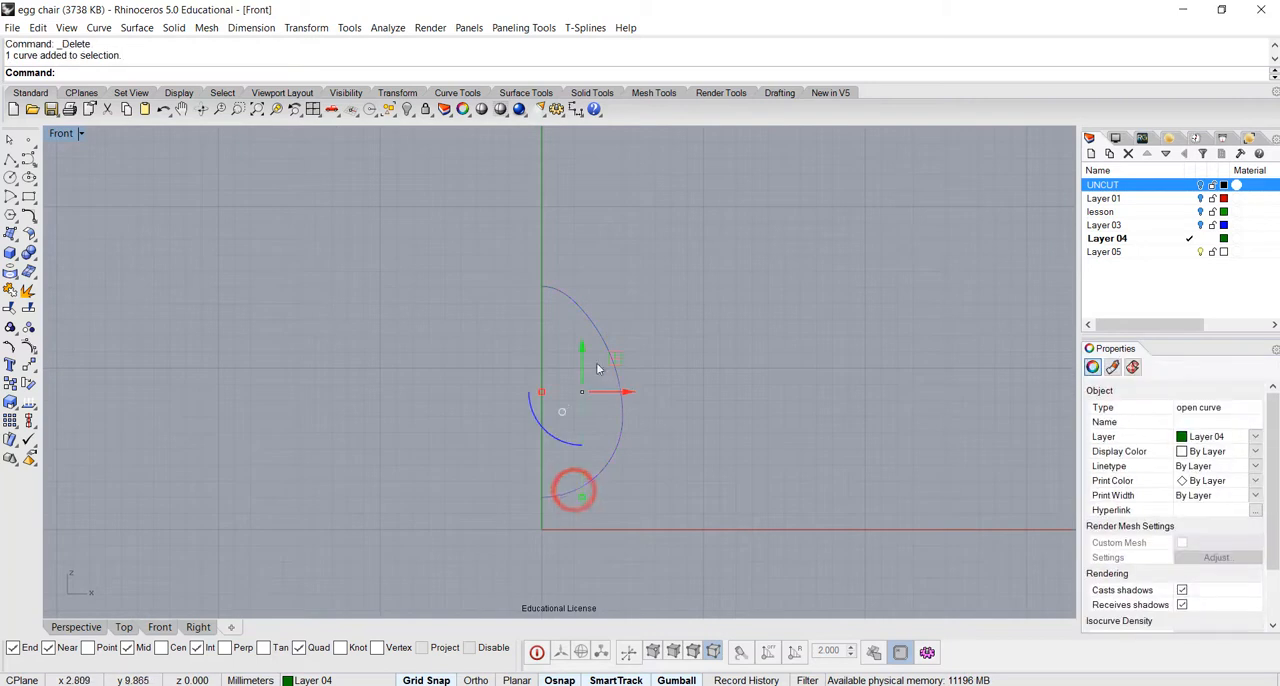
drag(583, 358, 584, 350)
click(720, 412)
right_drag(655, 411, 698, 418)
In the Perspective view, revolve the half-egg curve 360 degrees from start angle 0 about the axis through its two endpoints
double_click(54, 131)
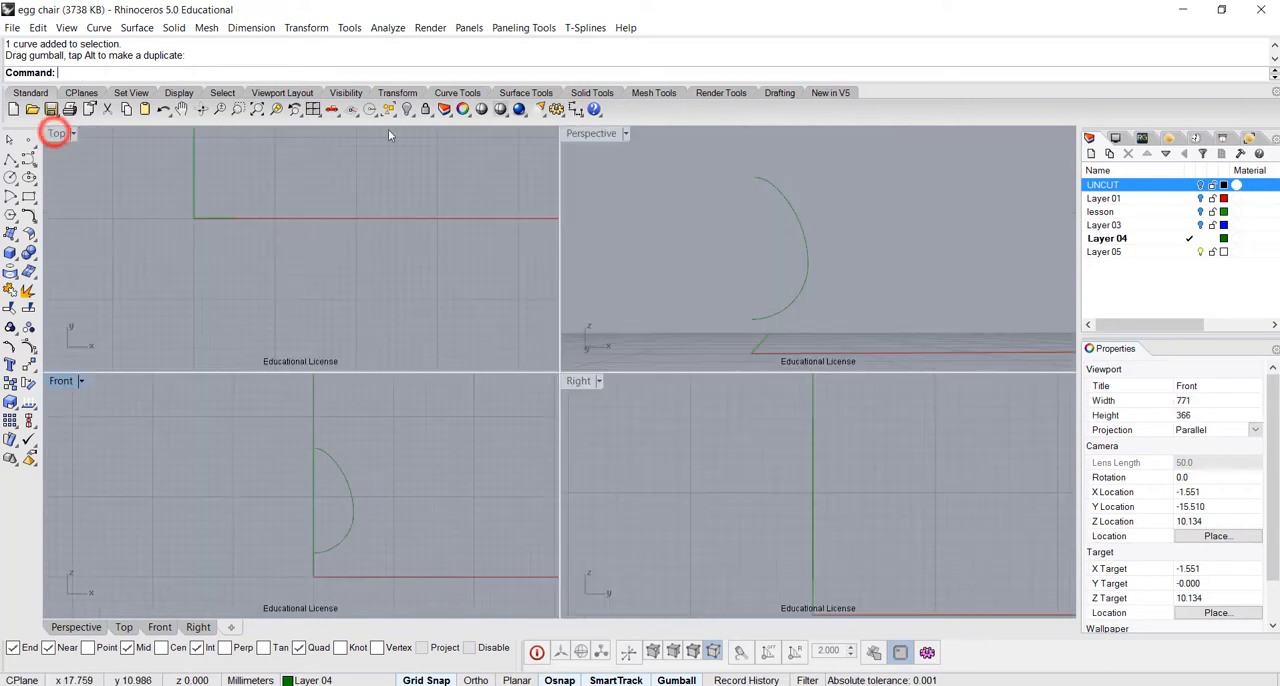
double_click(586, 134)
right_drag(602, 351, 740, 431)
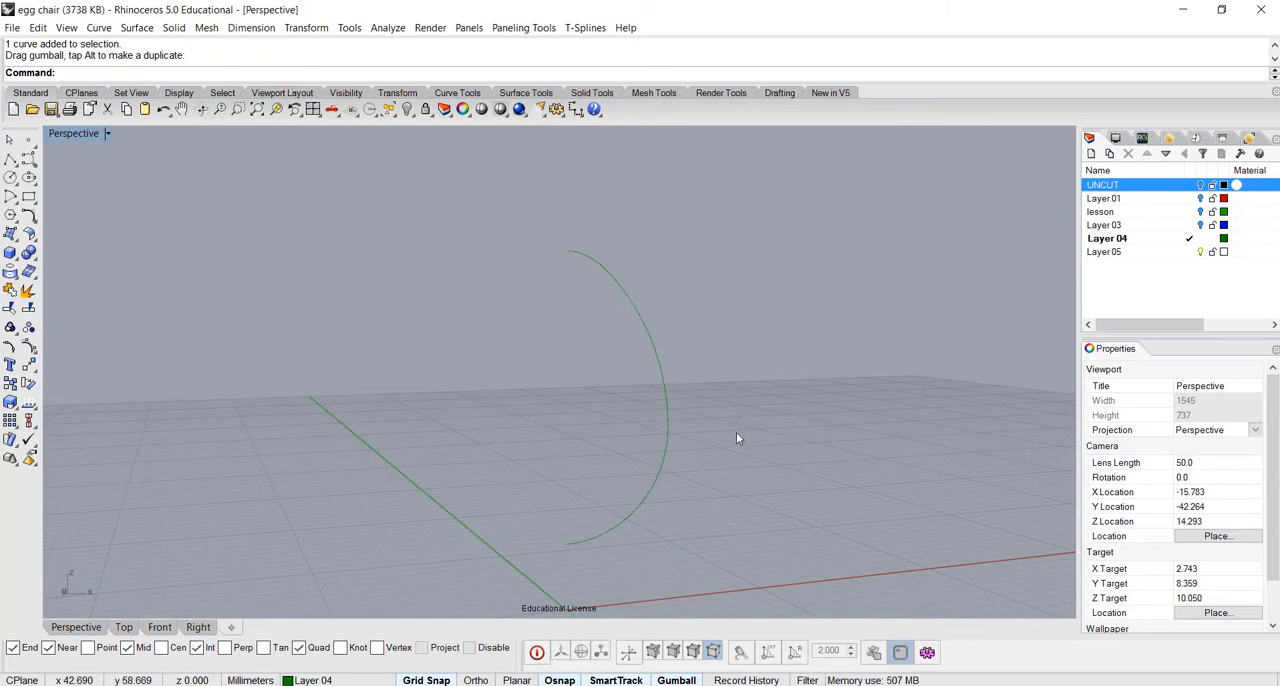
click(137, 28)
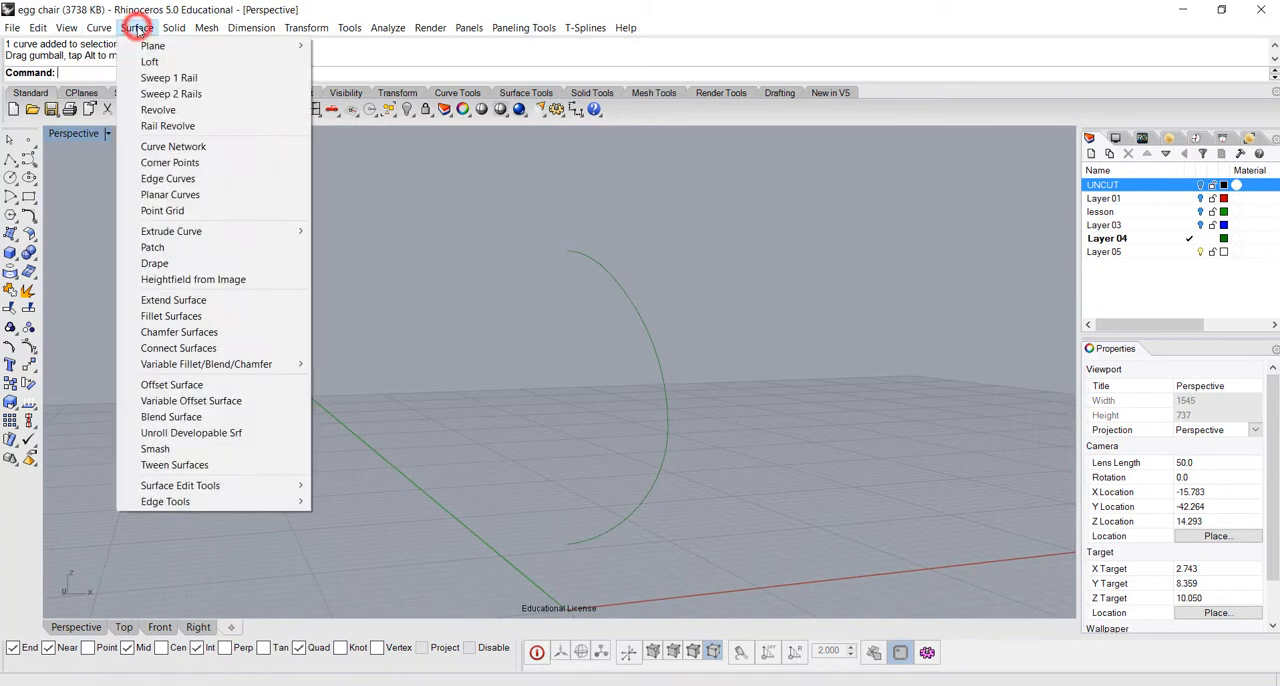
click(158, 110)
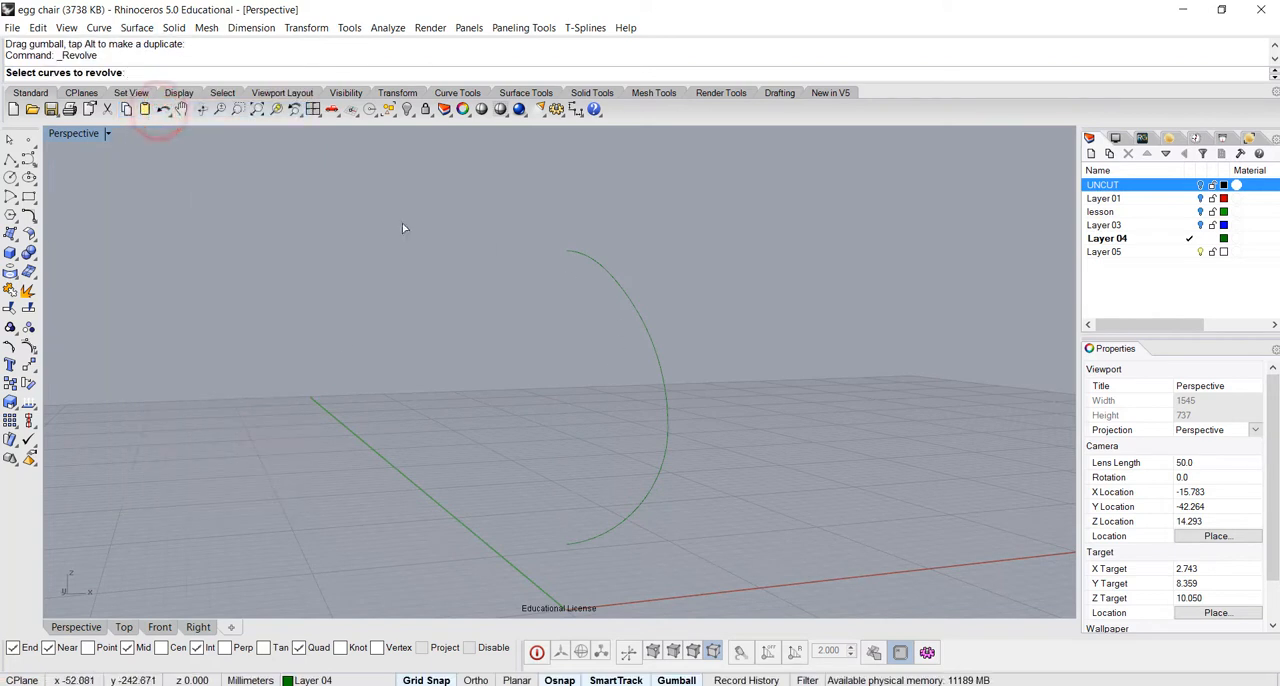
click(648, 337)
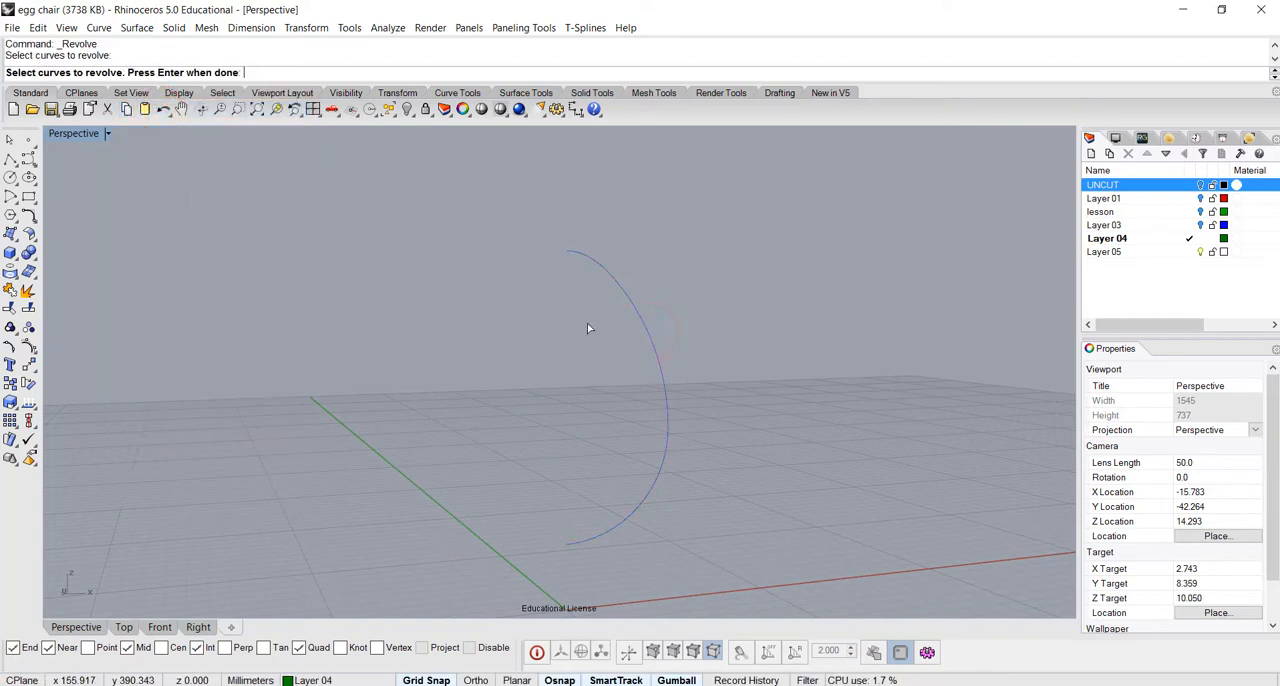
key(Return)
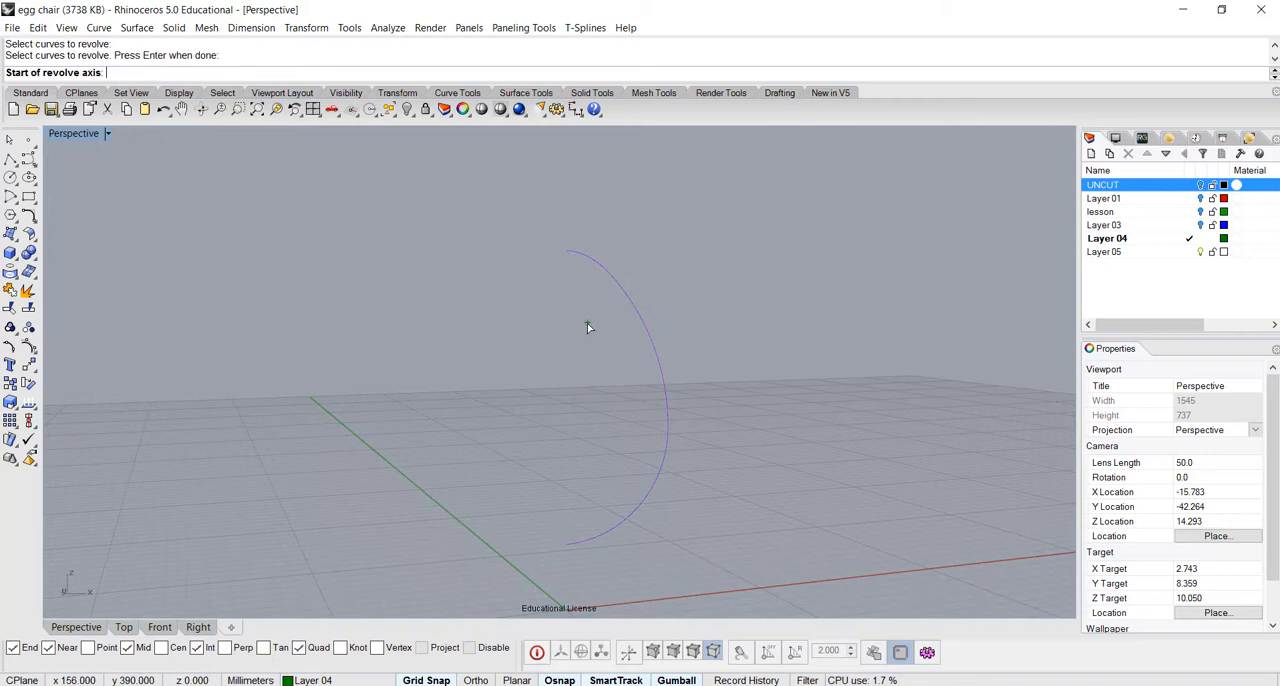
click(561, 250)
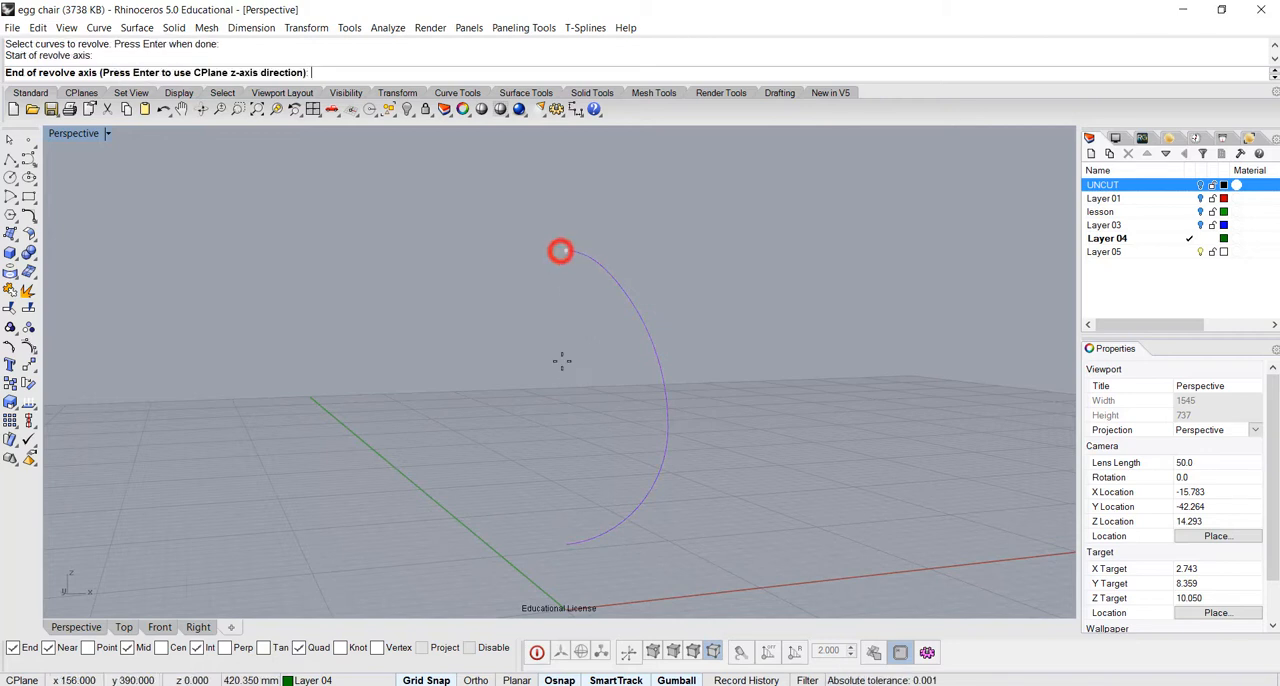
click(569, 543)
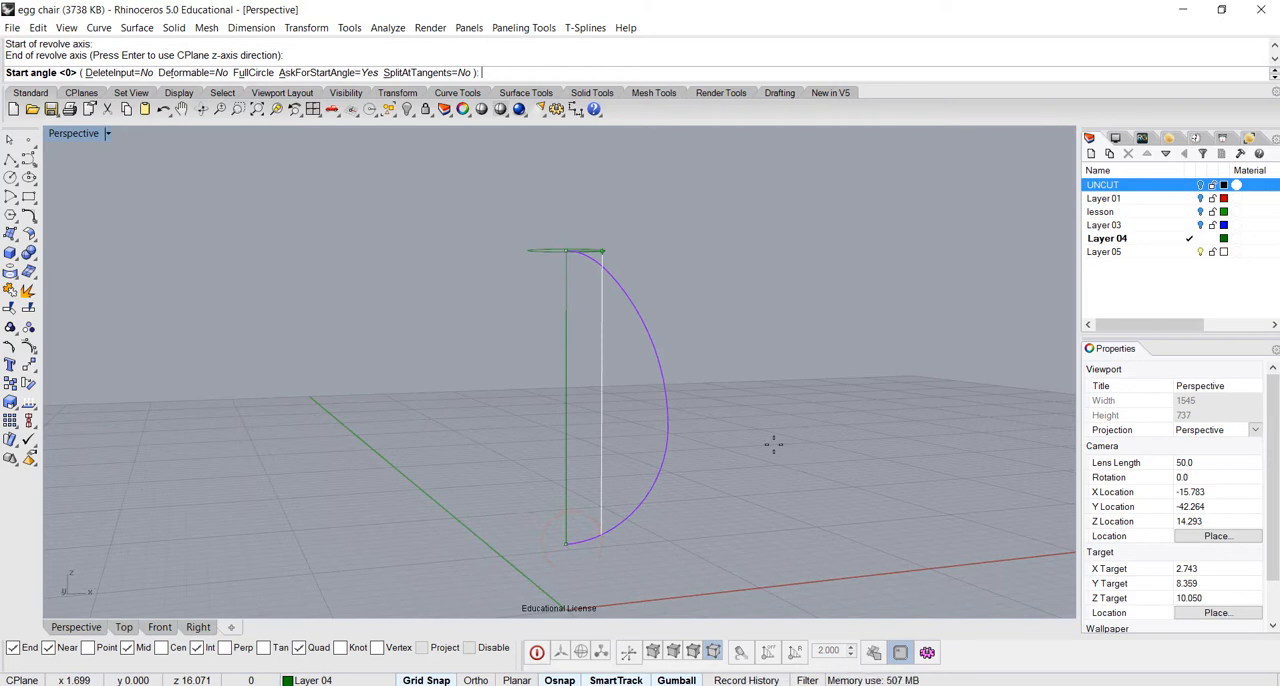
key(Return)
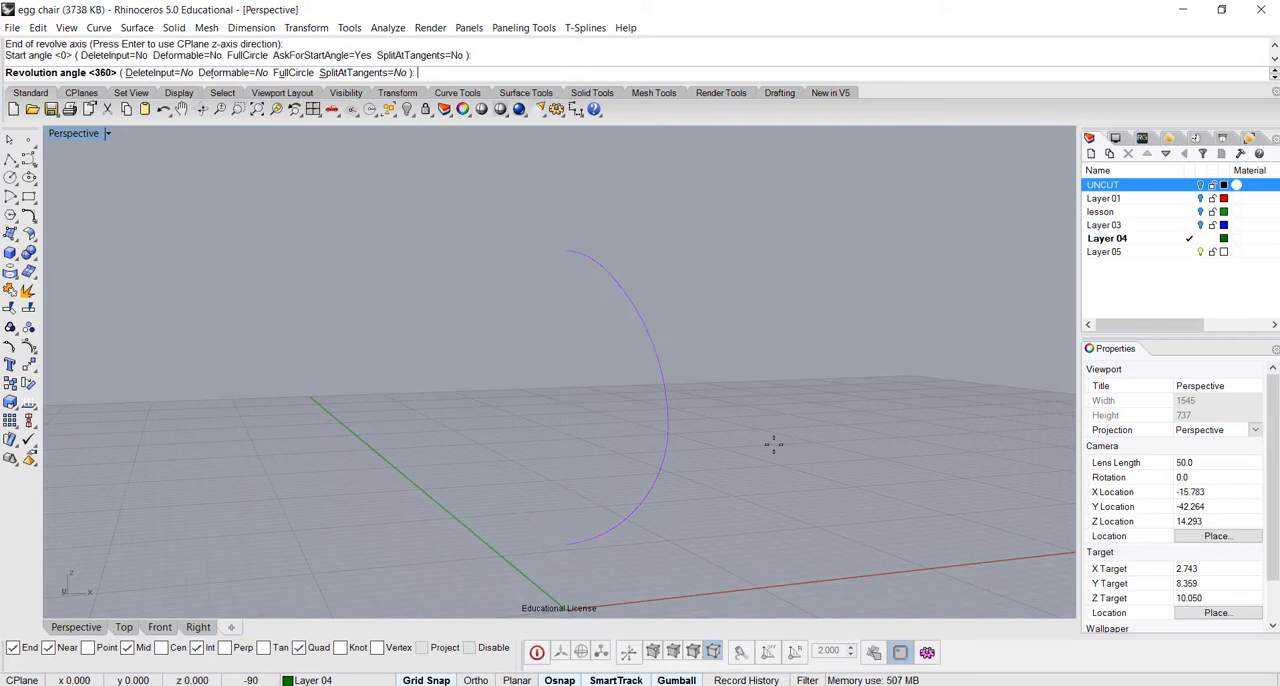
key(Return)
Offset the revolved egg surface outward by 0.8 mm as a separate surface, with the Solid option set to No
right_drag(770, 445, 691, 460)
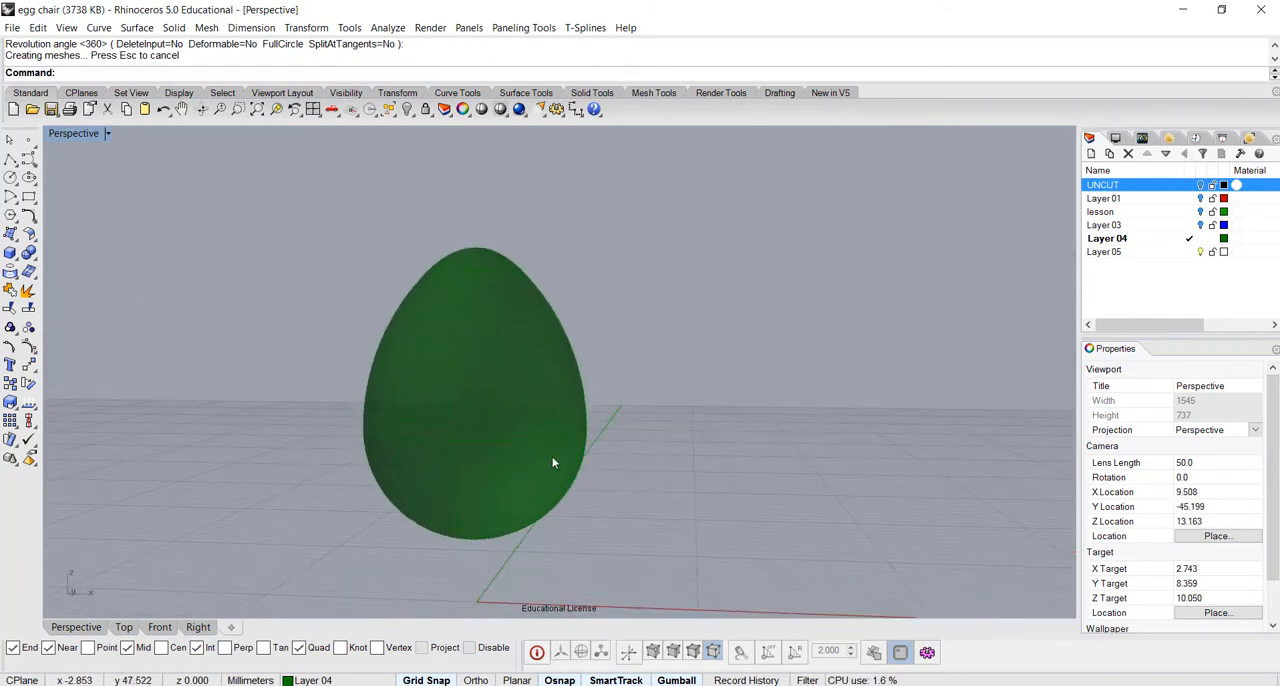
scroll(580, 440, up, 3)
scroll(606, 430, down, 1)
scroll(615, 425, down, 1)
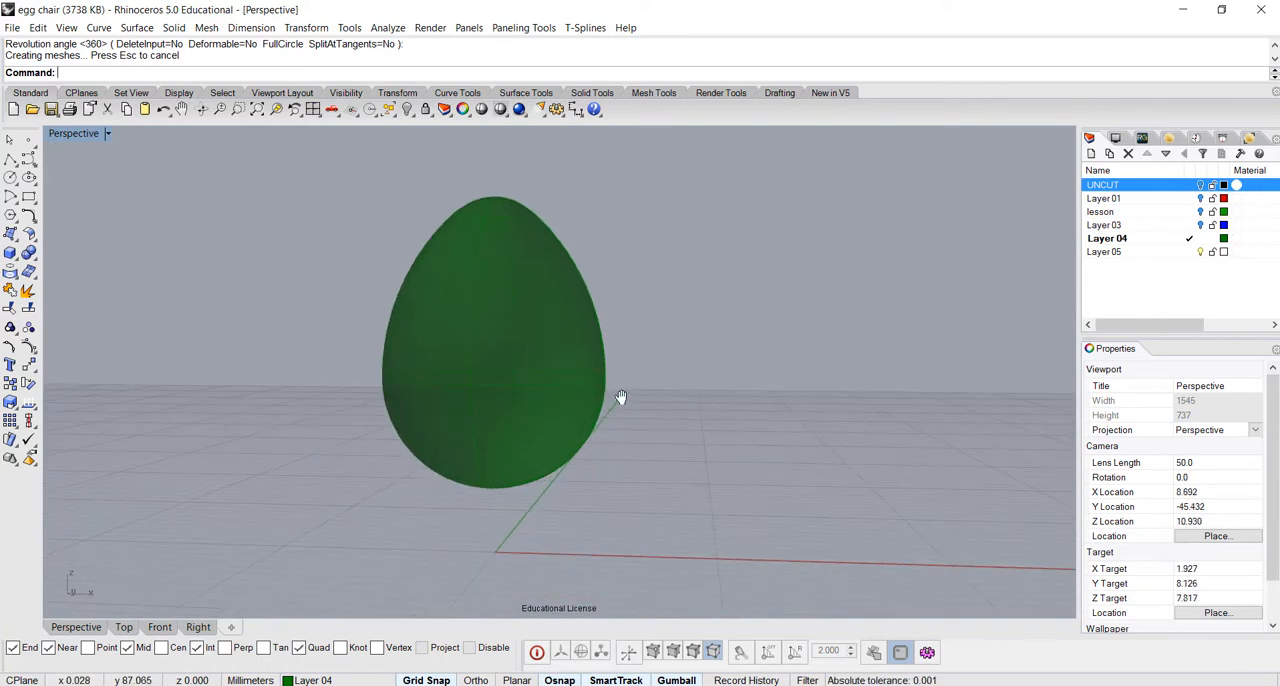
right_drag(623, 410, 605, 441)
click(524, 466)
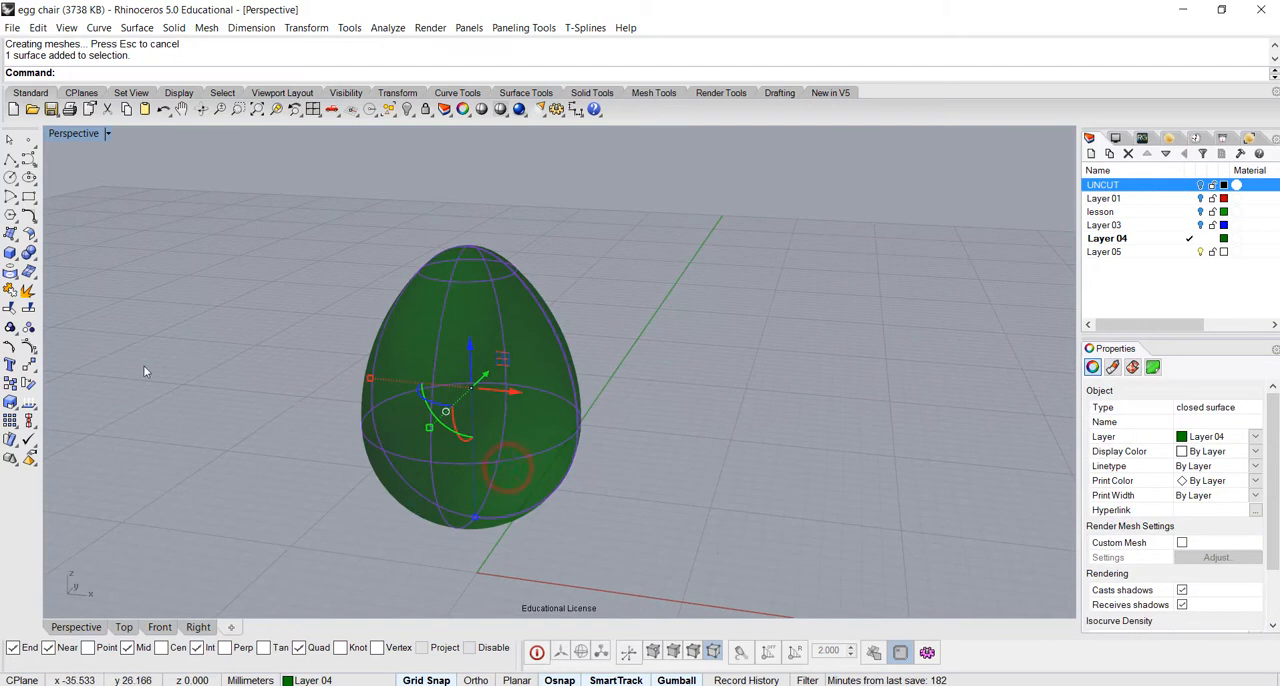
click(29, 234)
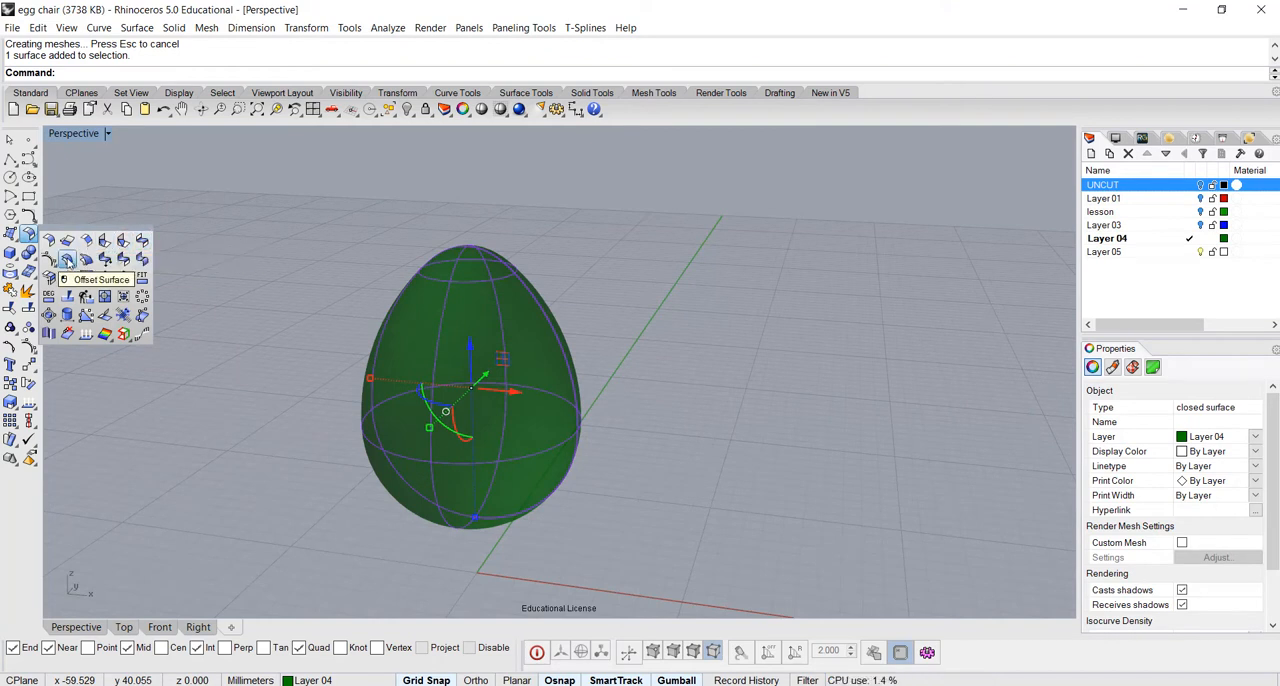
click(137, 28)
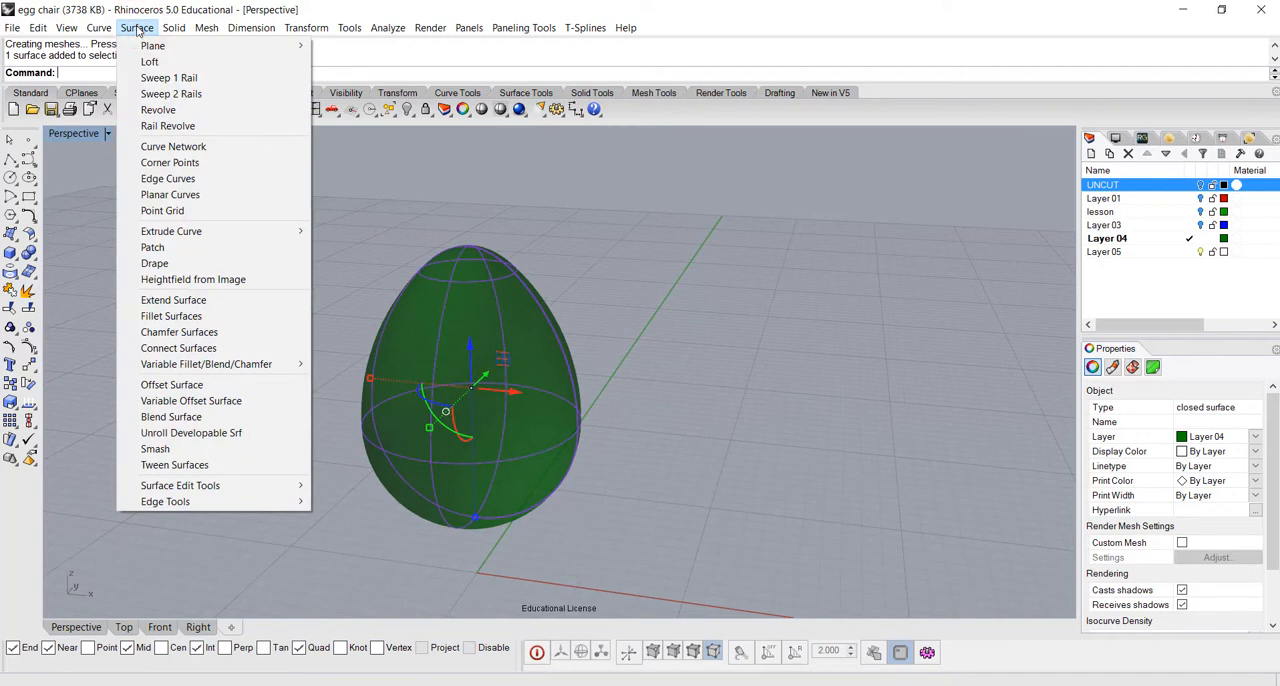
click(208, 386)
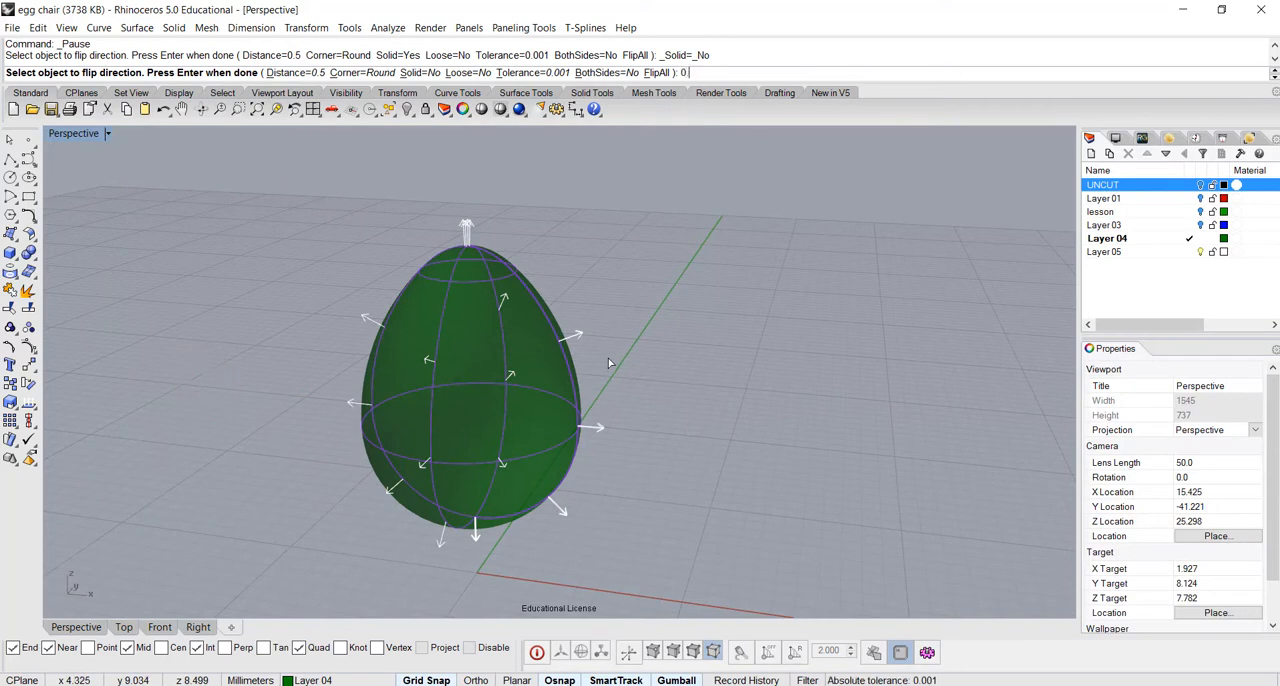
text(0.8)
key(Return)
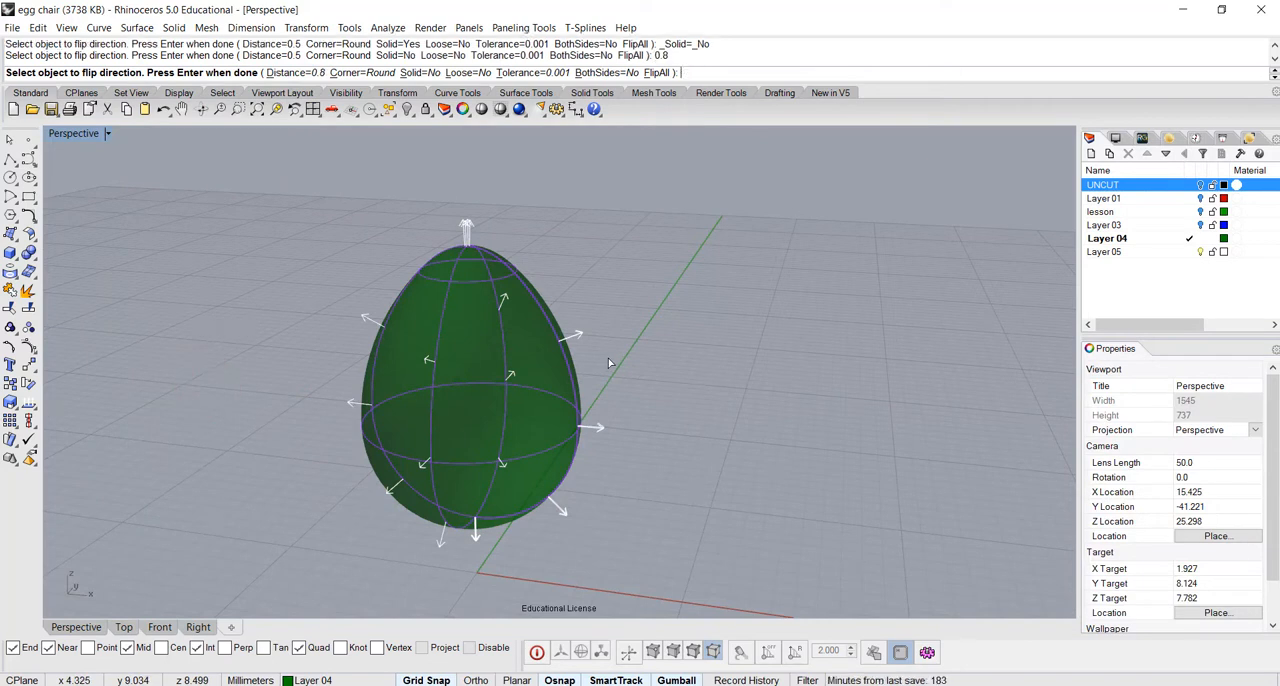
key(Return)
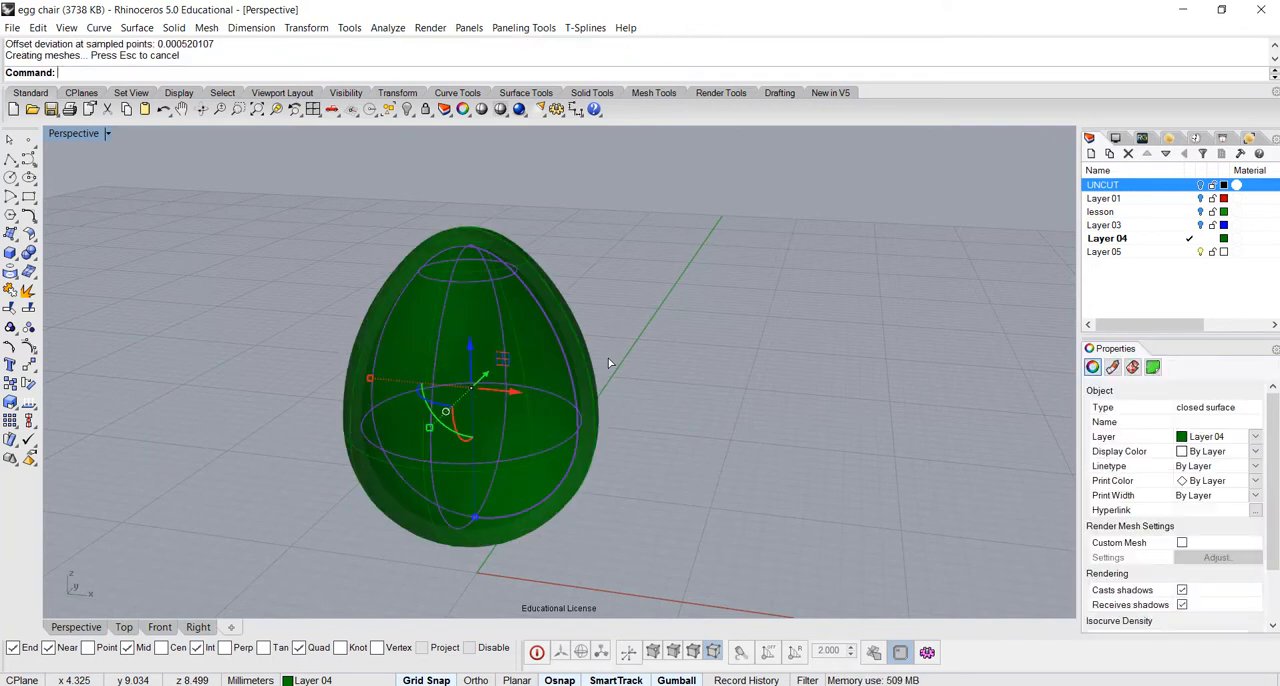
right_drag(648, 416, 729, 434)
click(711, 367)
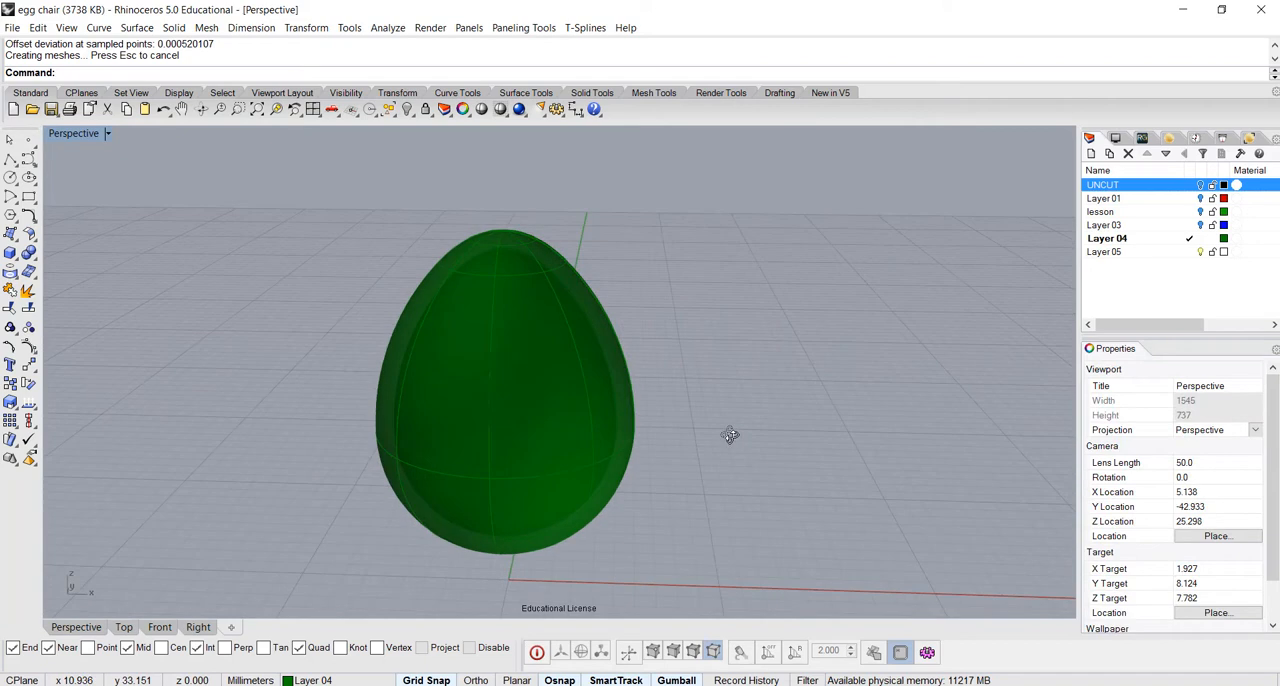
In the Right view, with Grid Snap off, draw a slanted line about 15 mm long across the left side of the egg
double_click(62, 132)
double_click(62, 132)
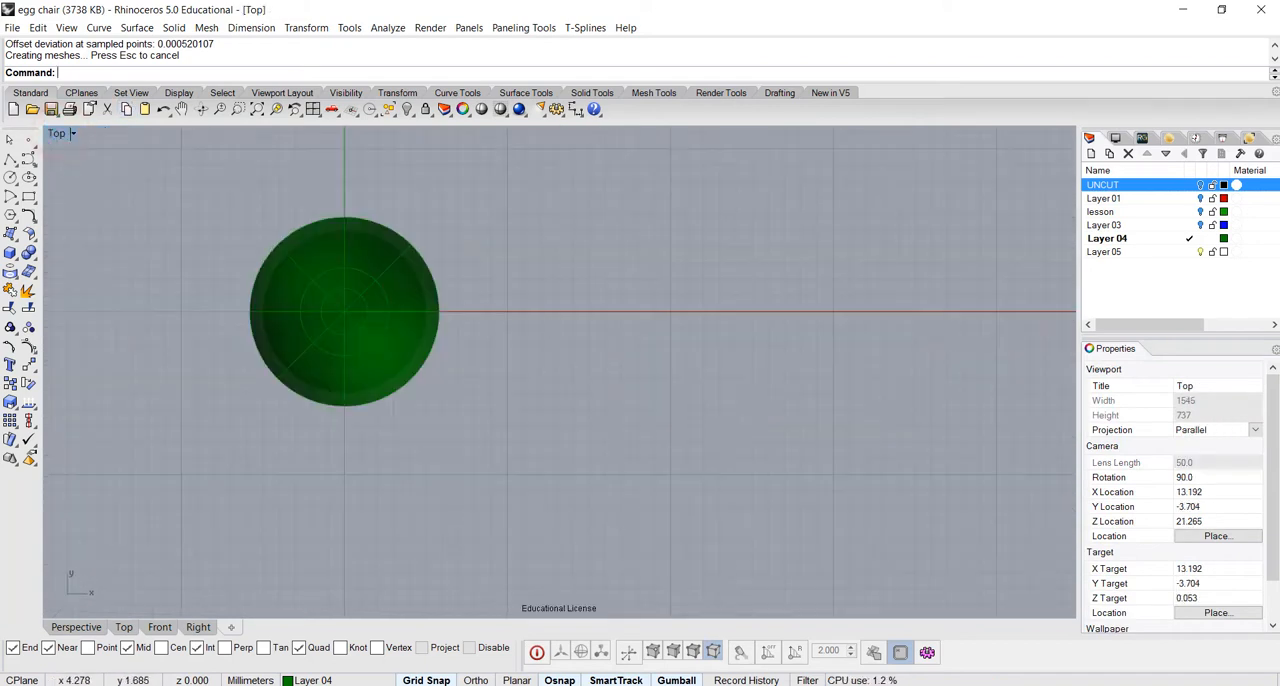
double_click(60, 132)
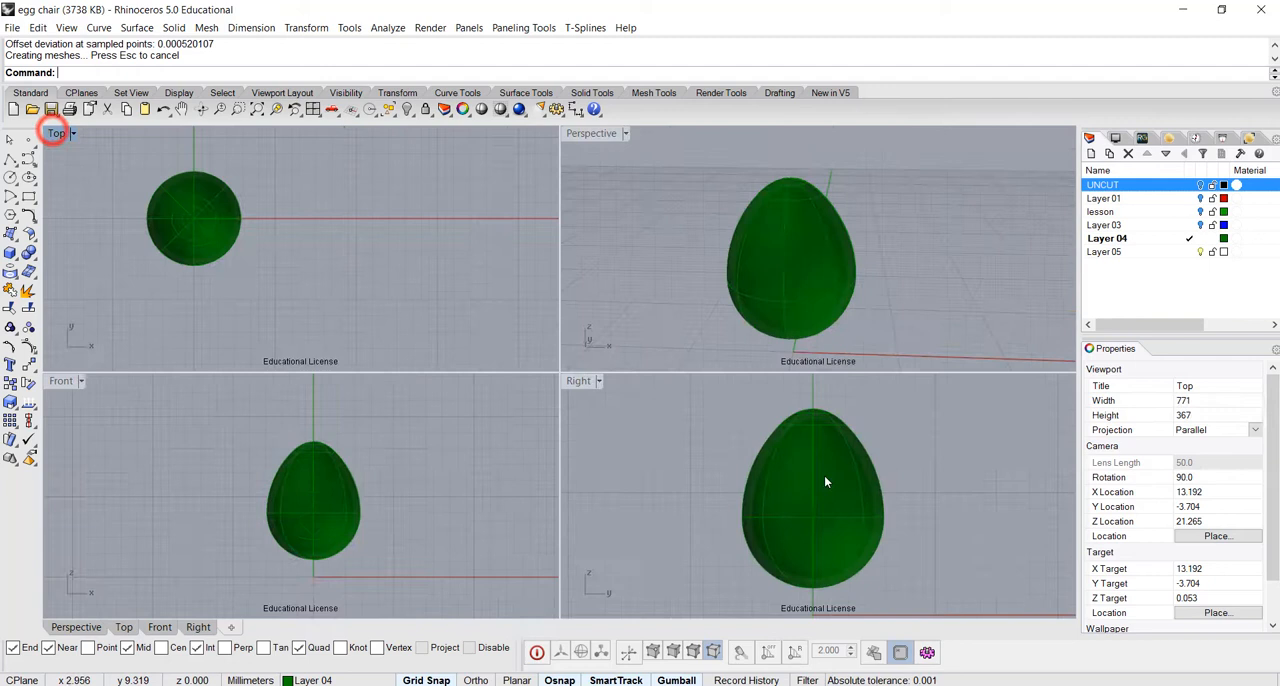
double_click(580, 381)
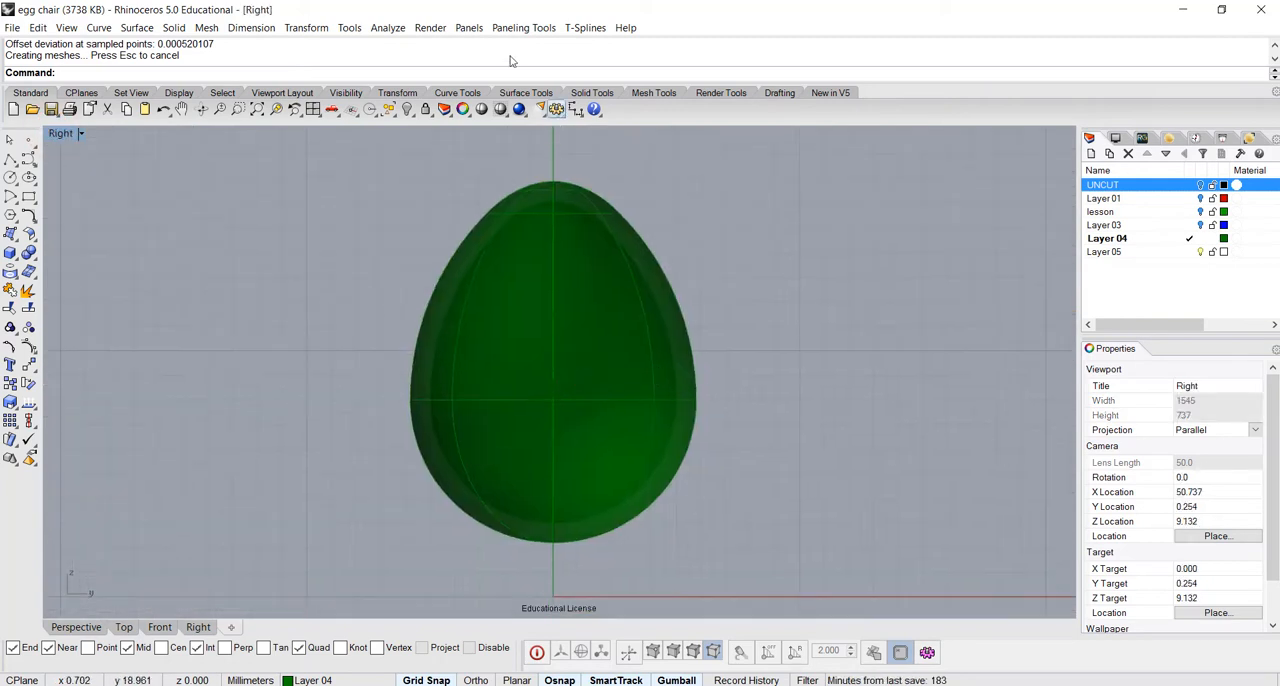
click(11, 159)
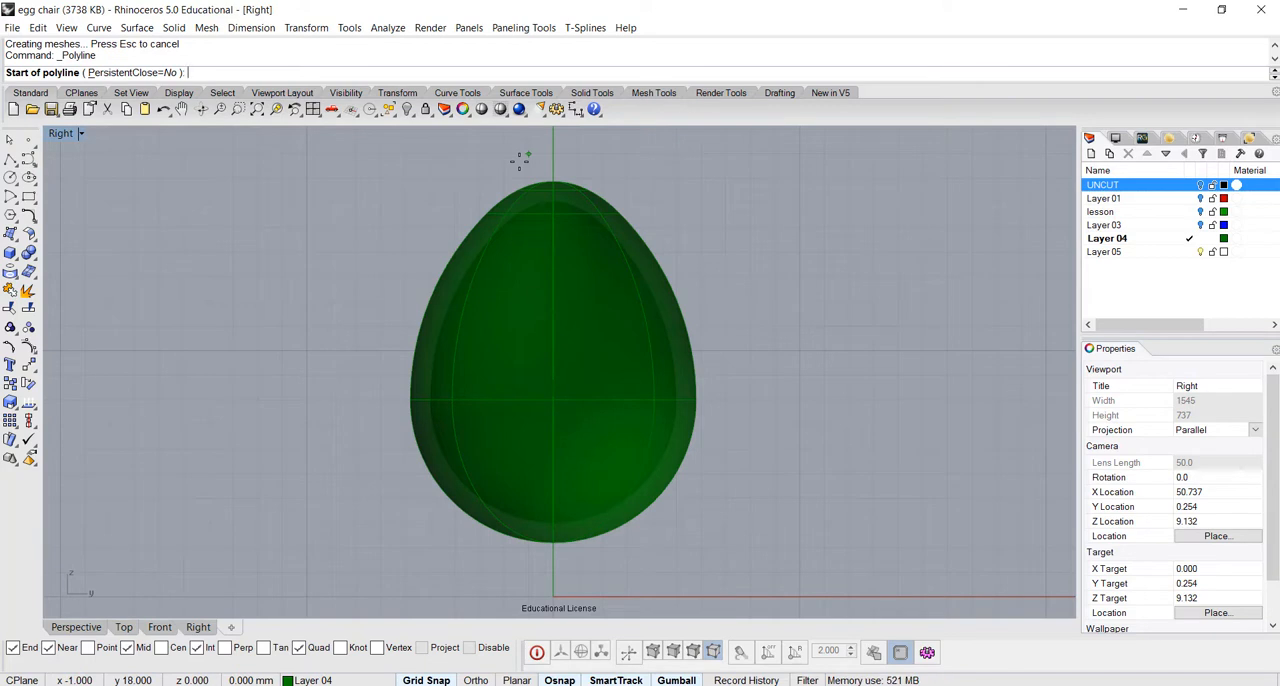
click(425, 679)
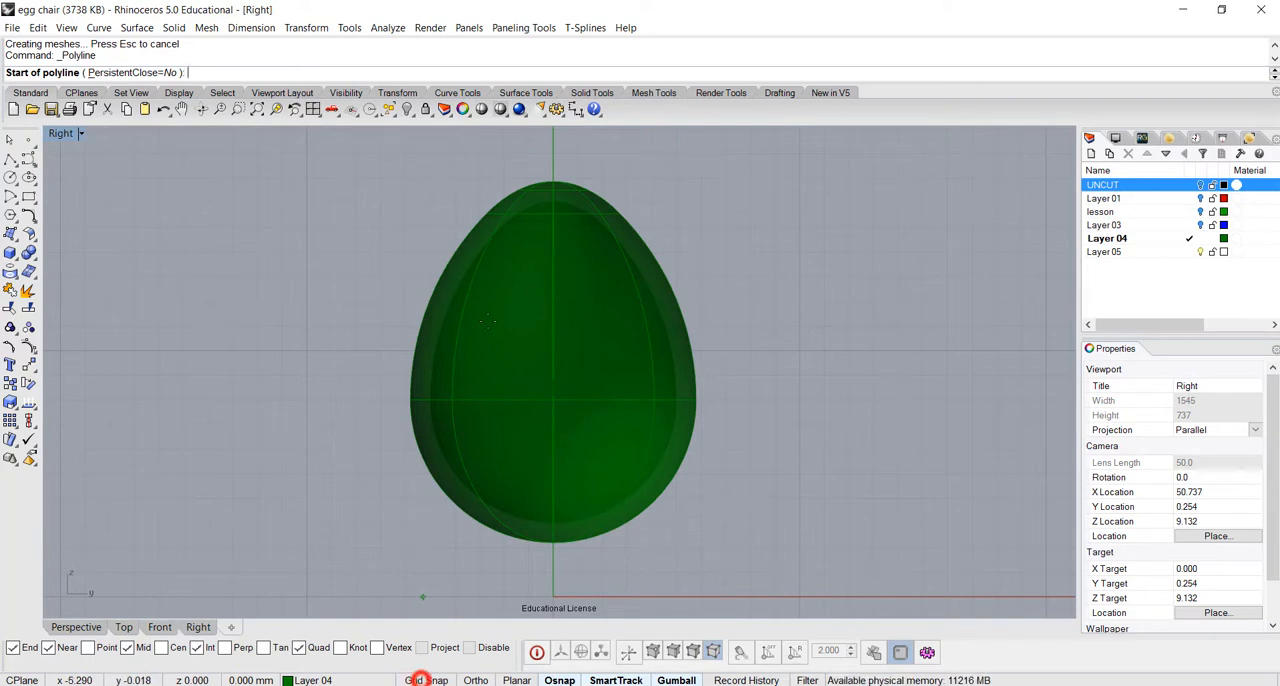
click(534, 165)
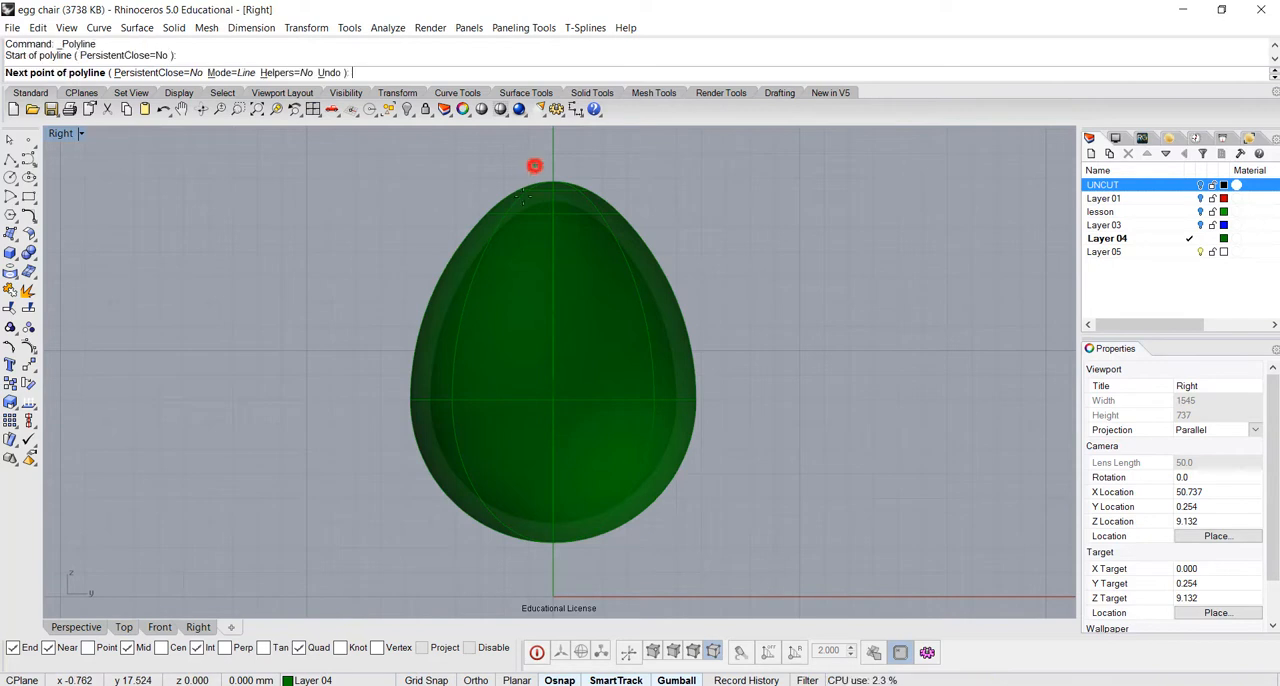
click(403, 522)
key(Return)
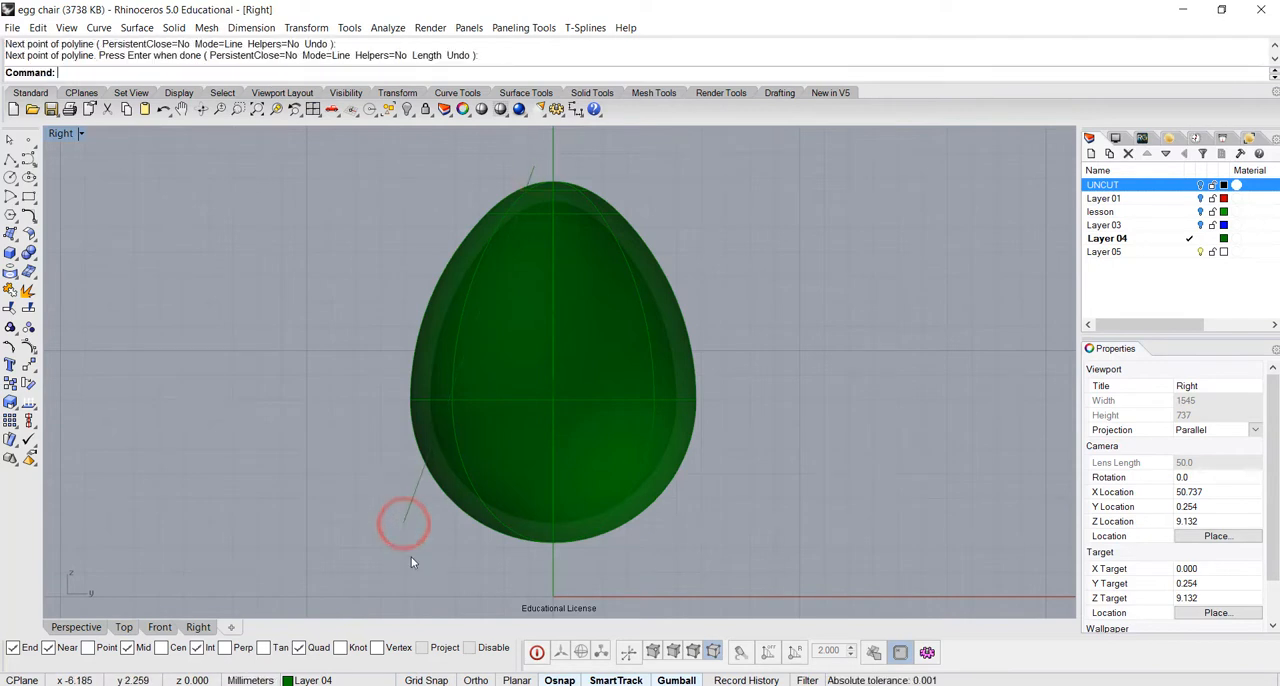
Trim both egg surfaces with the slanted line, removing the part left of it to open the chair's front
click(405, 514)
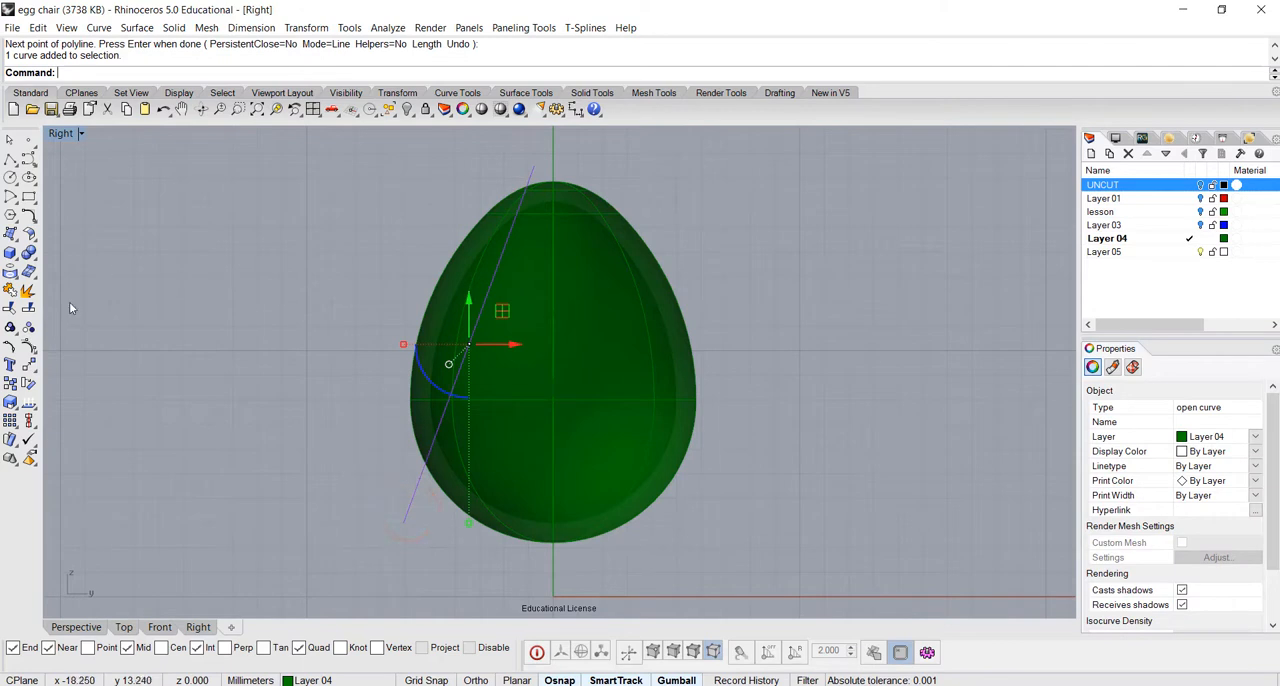
click(10, 290)
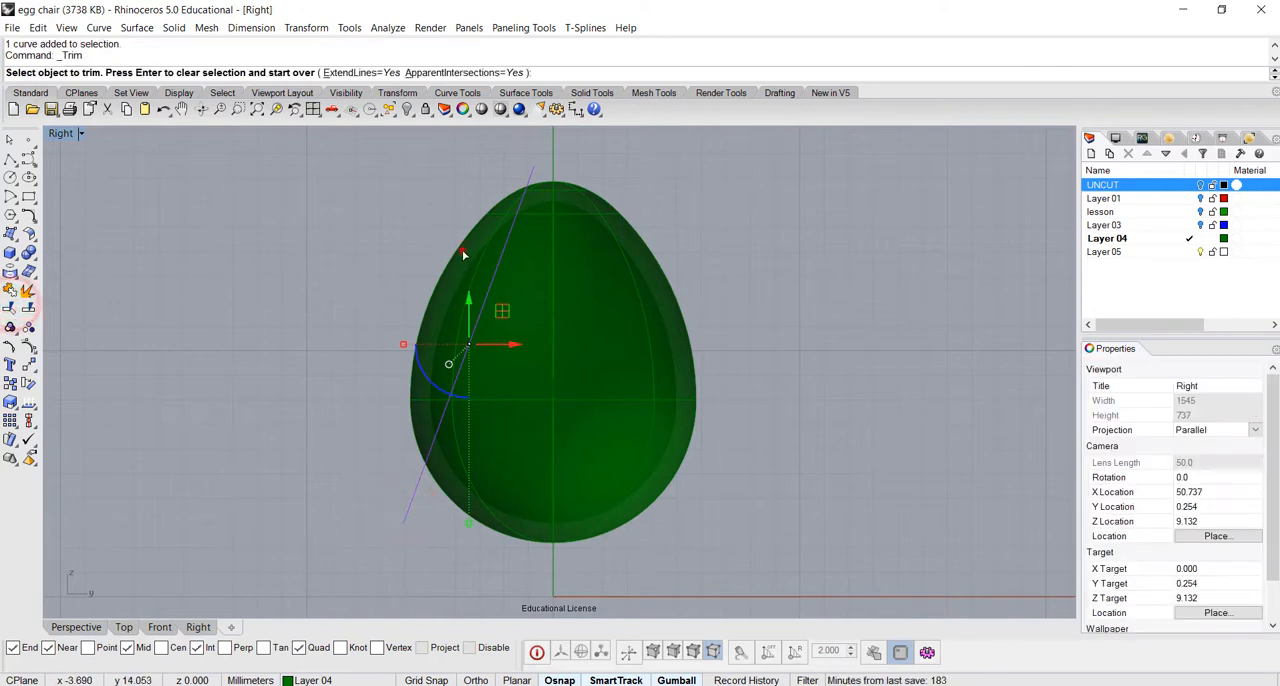
click(462, 251)
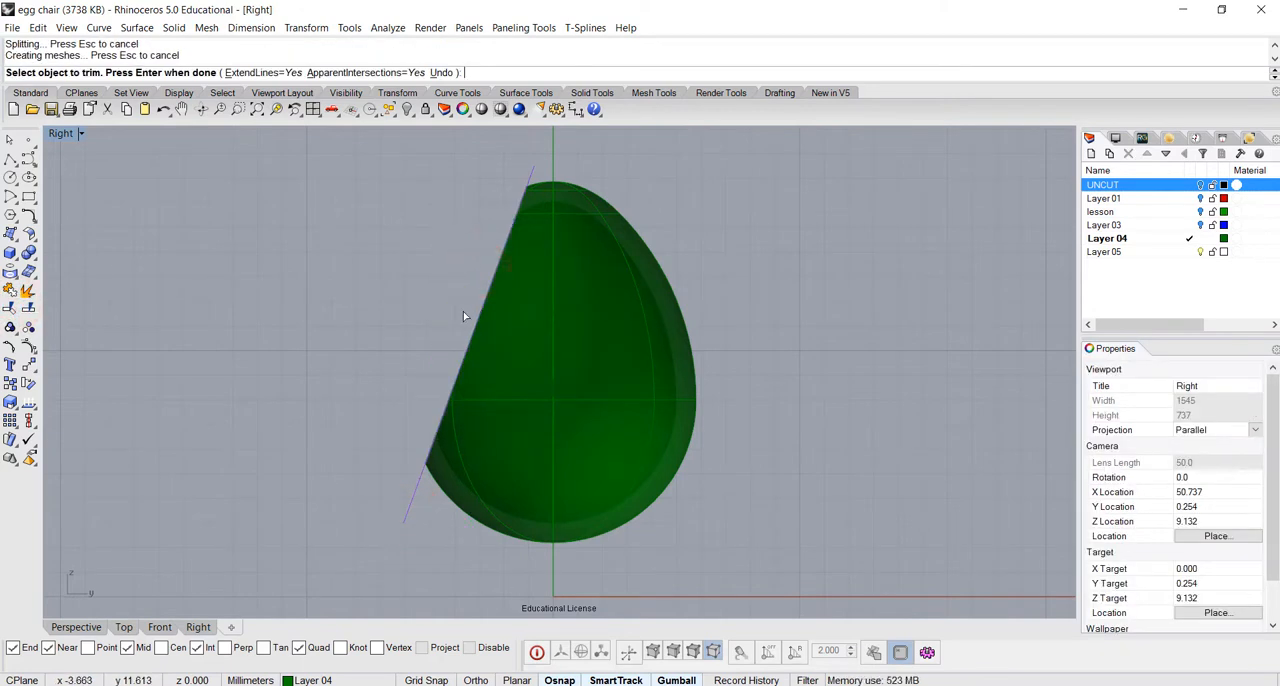
key(Return)
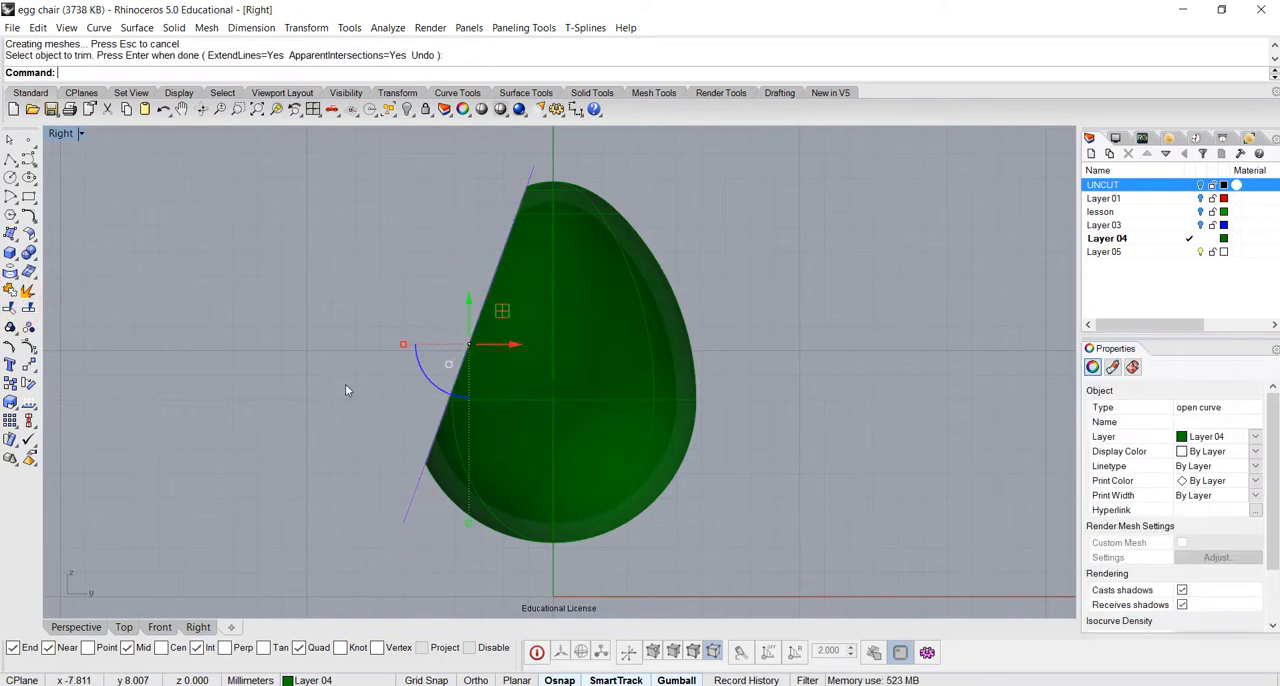
In the Perspective view, turn on the control points of the inner egg surface
double_click(62, 133)
double_click(606, 135)
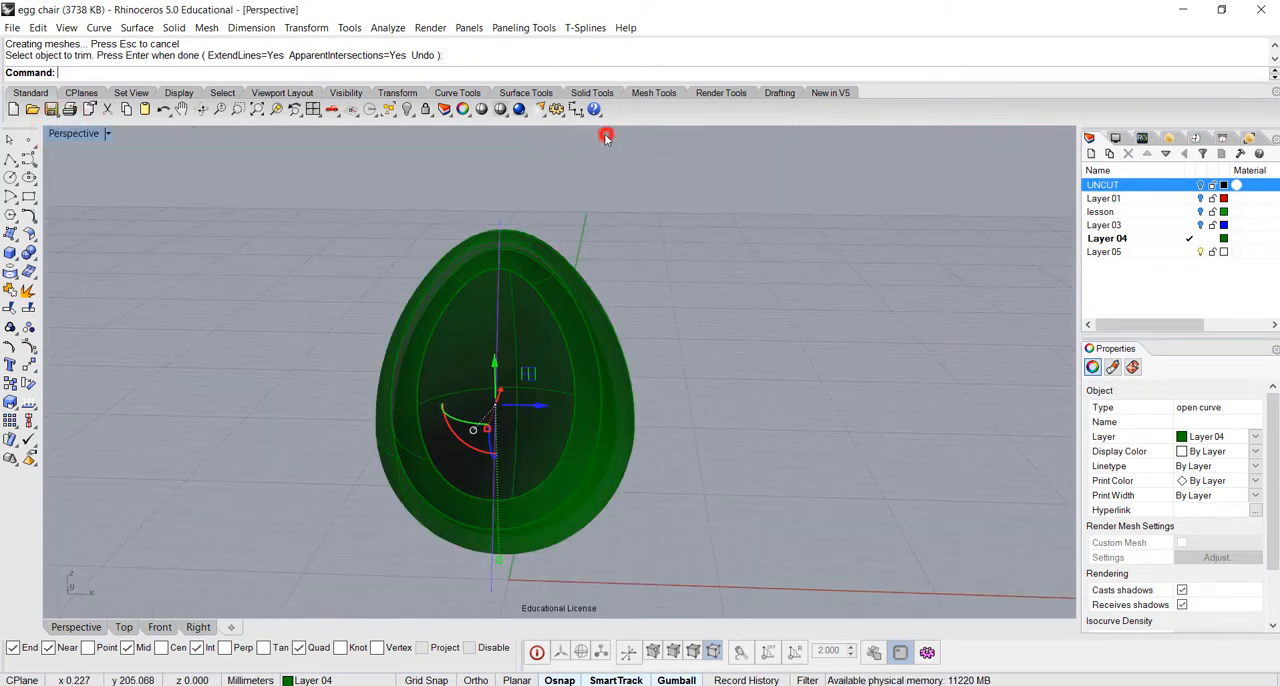
click(769, 298)
right_drag(692, 400, 639, 384)
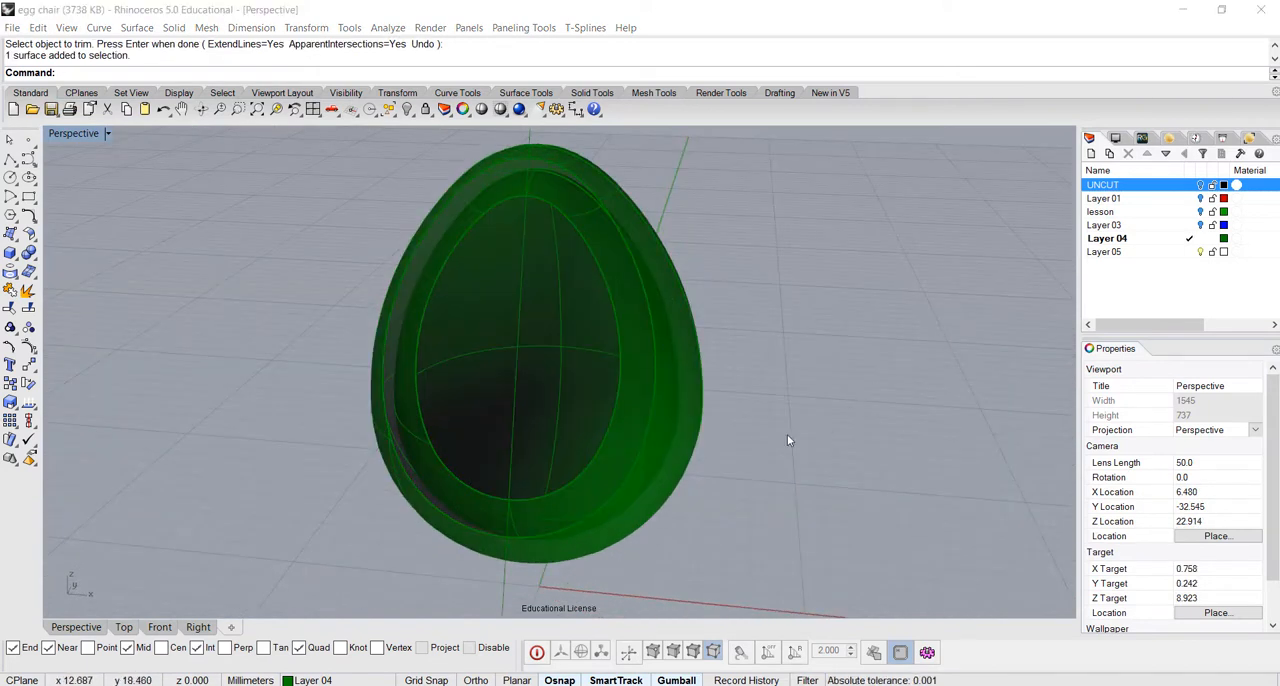
shift+right_drag(785, 435, 758, 418)
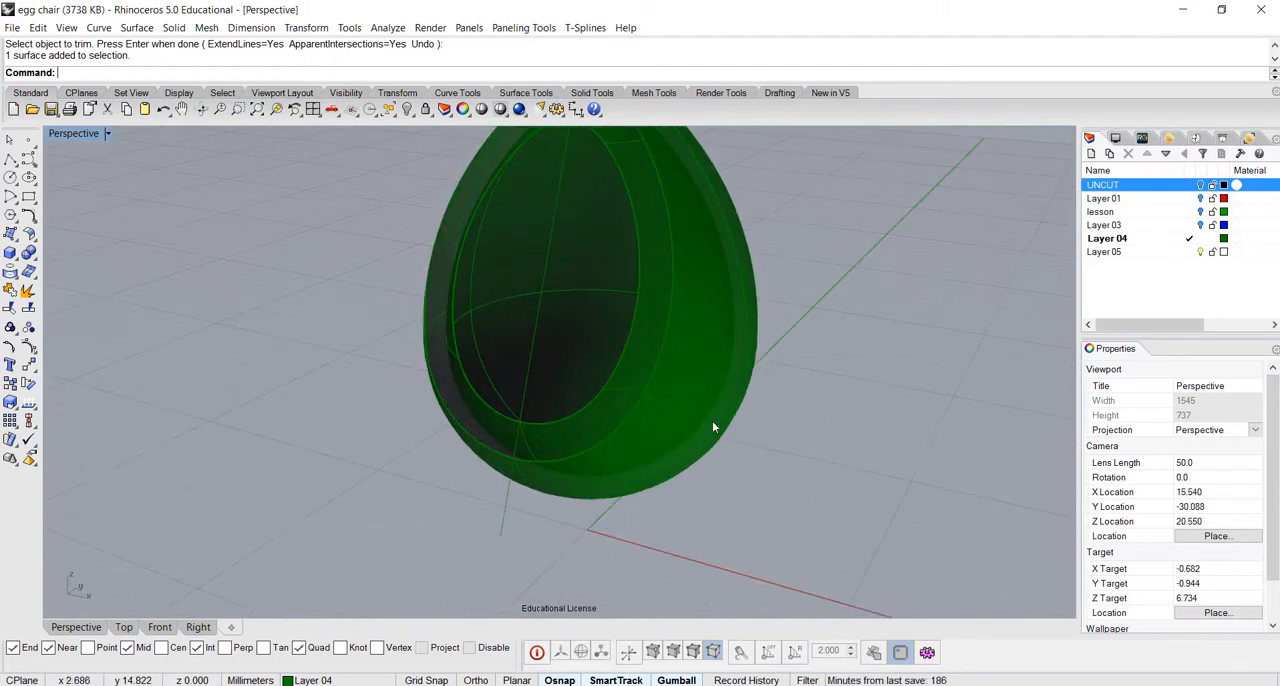
click(587, 408)
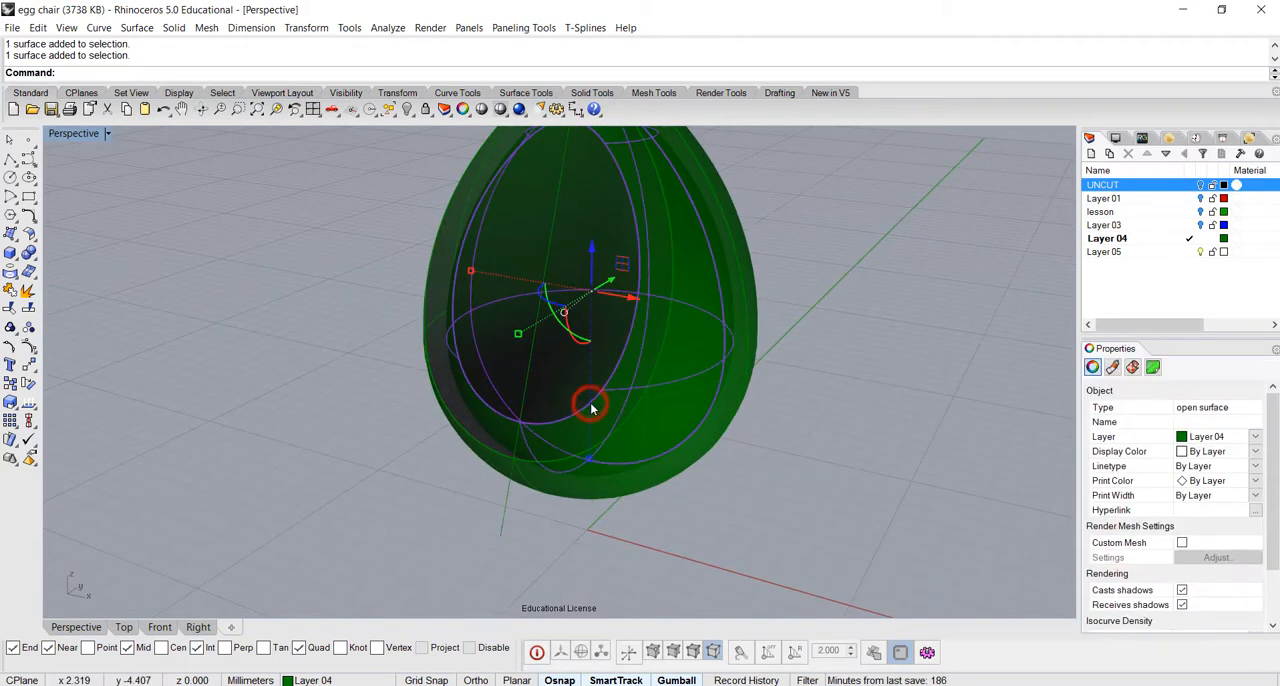
click(28, 349)
right_drag(728, 463, 810, 420)
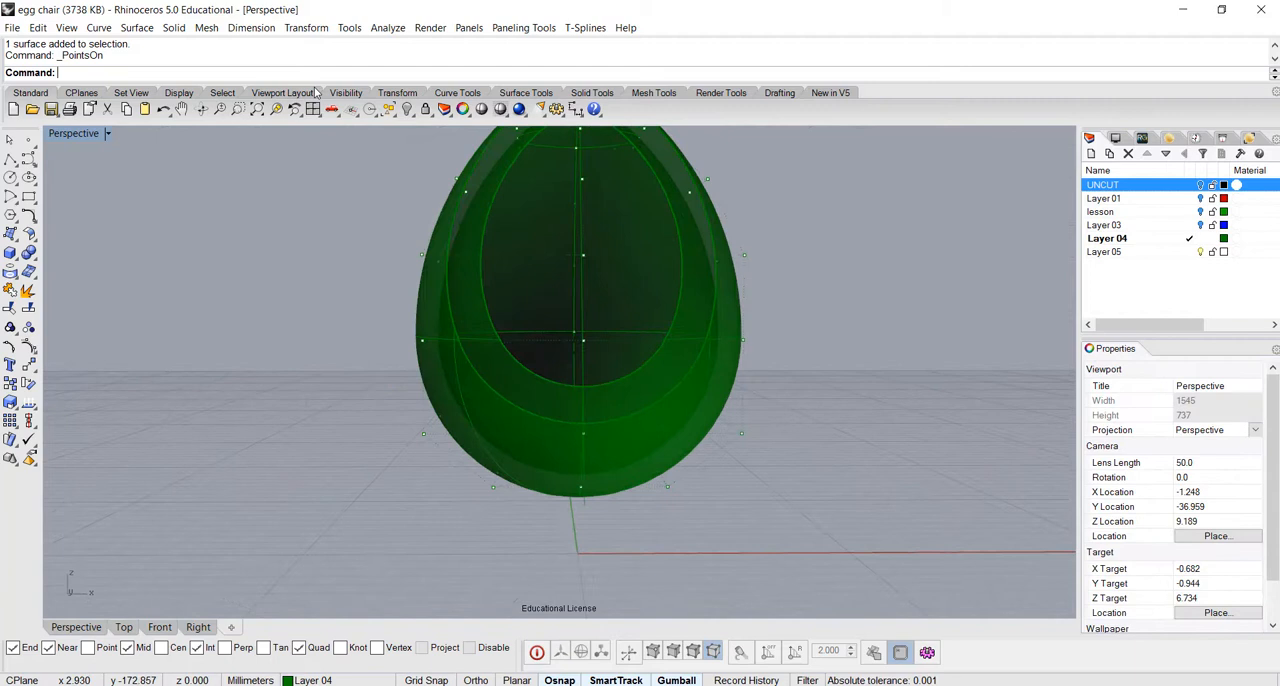
In the Front view, hide the outer egg surface to isolate the inner one with its control points
double_click(84, 133)
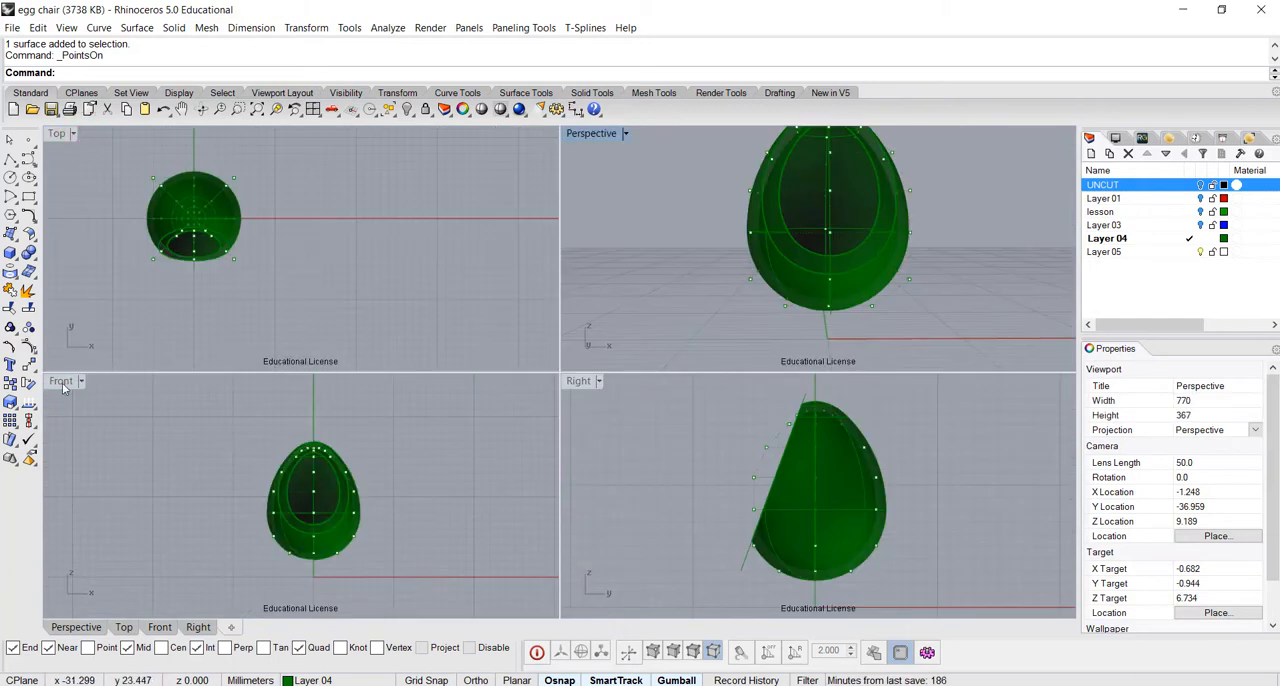
double_click(62, 385)
scroll(601, 512, up, 5)
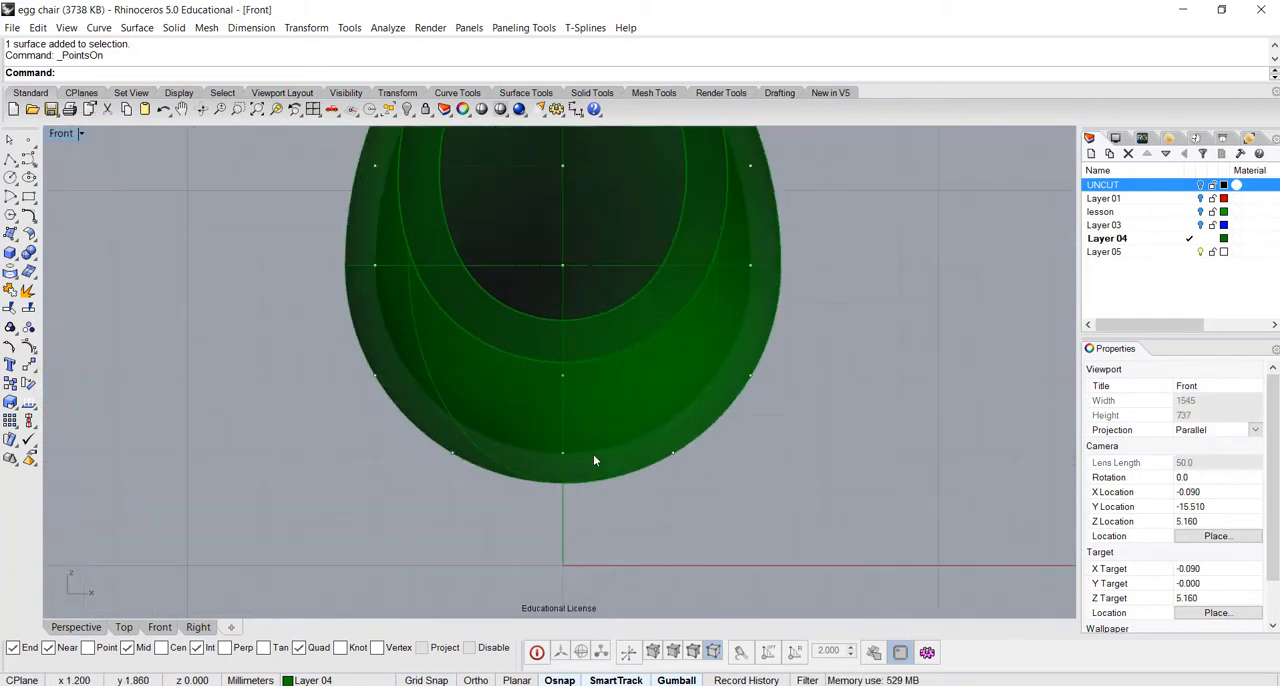
click(404, 414)
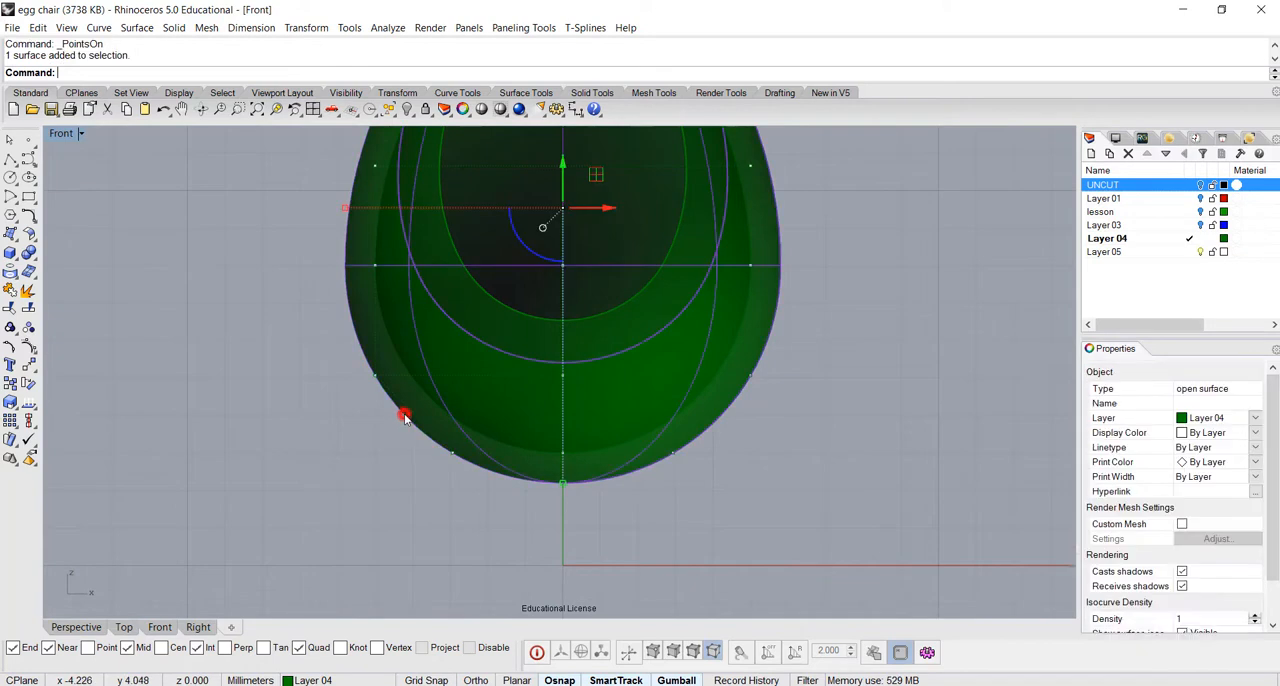
click(407, 109)
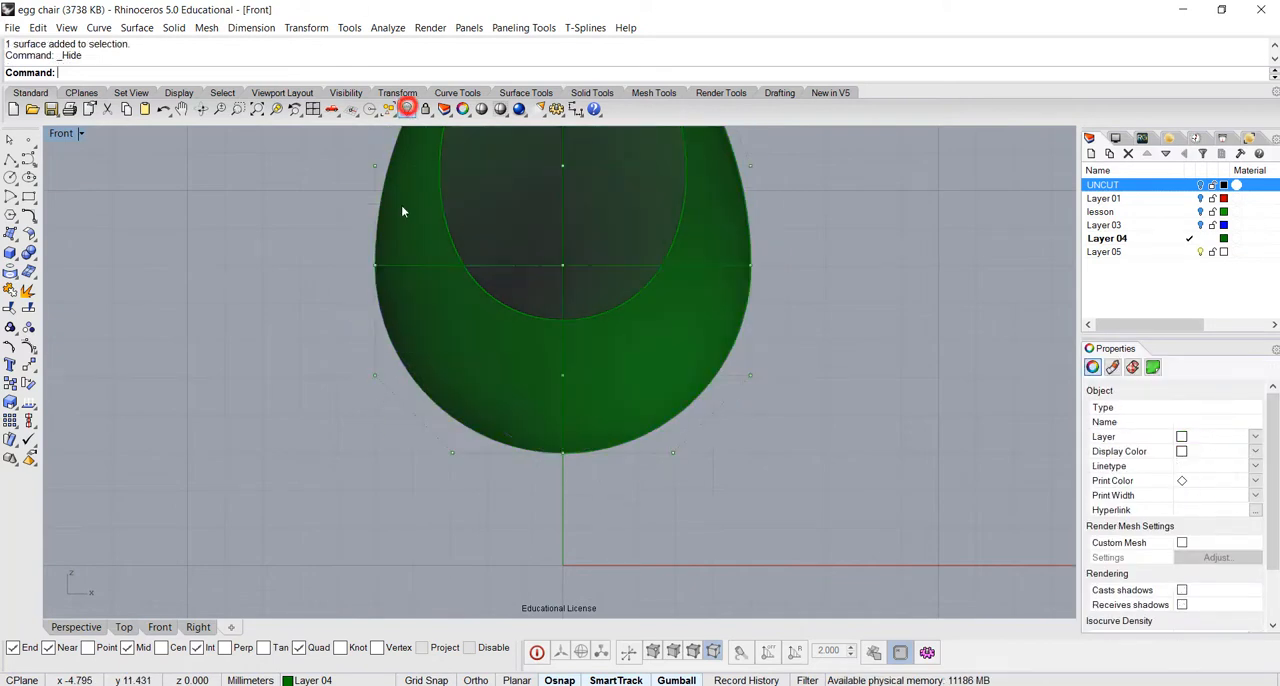
scroll(650, 512, down, 3)
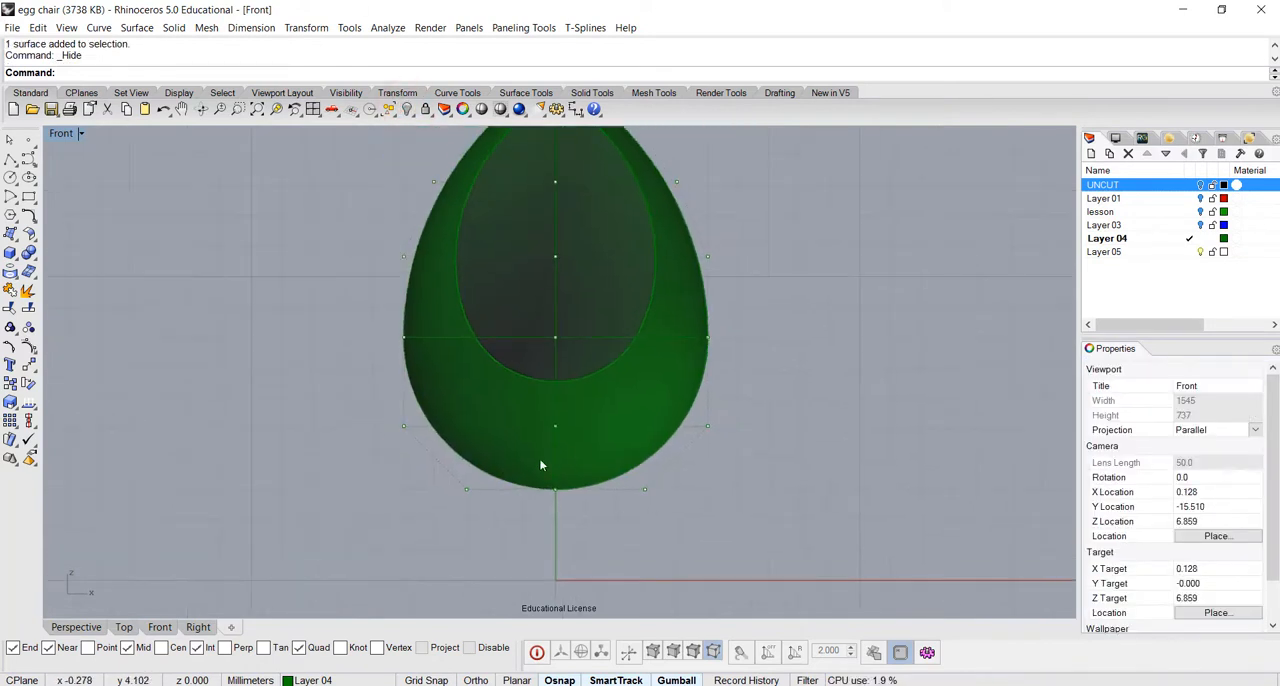
Try to raise the lower rows of the inner surface's control points together, and undo the move
drag(337, 417, 880, 540)
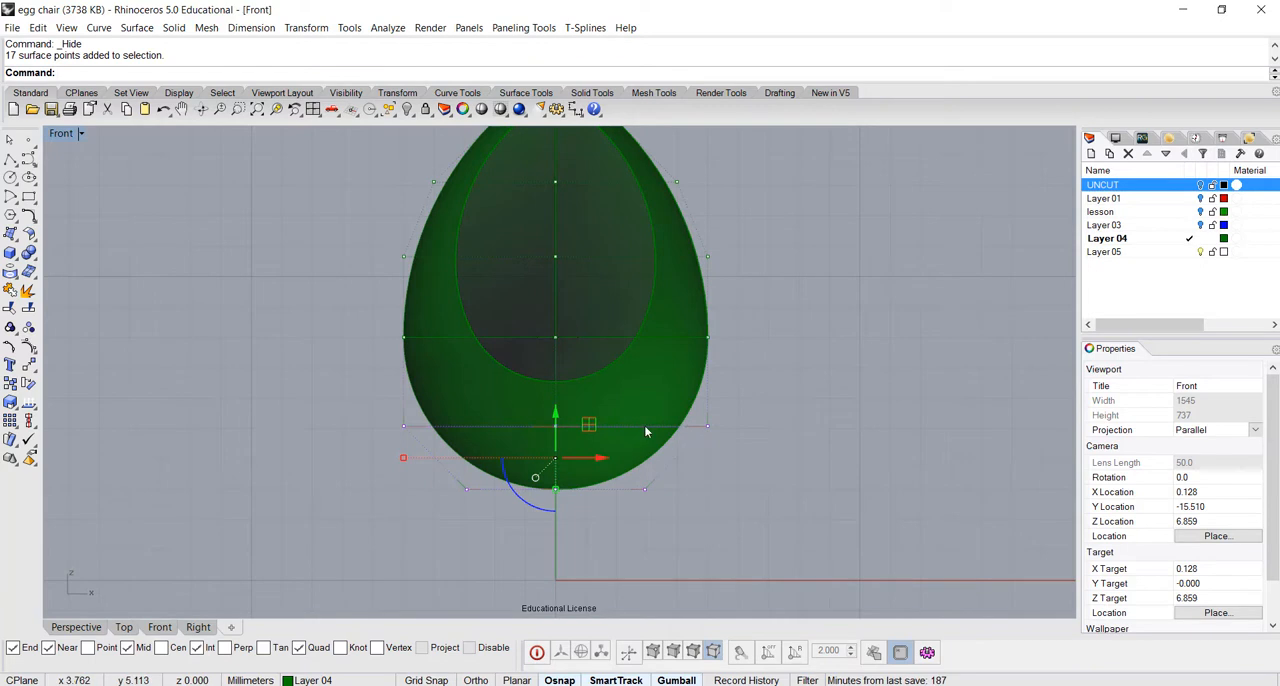
drag(555, 417, 560, 372)
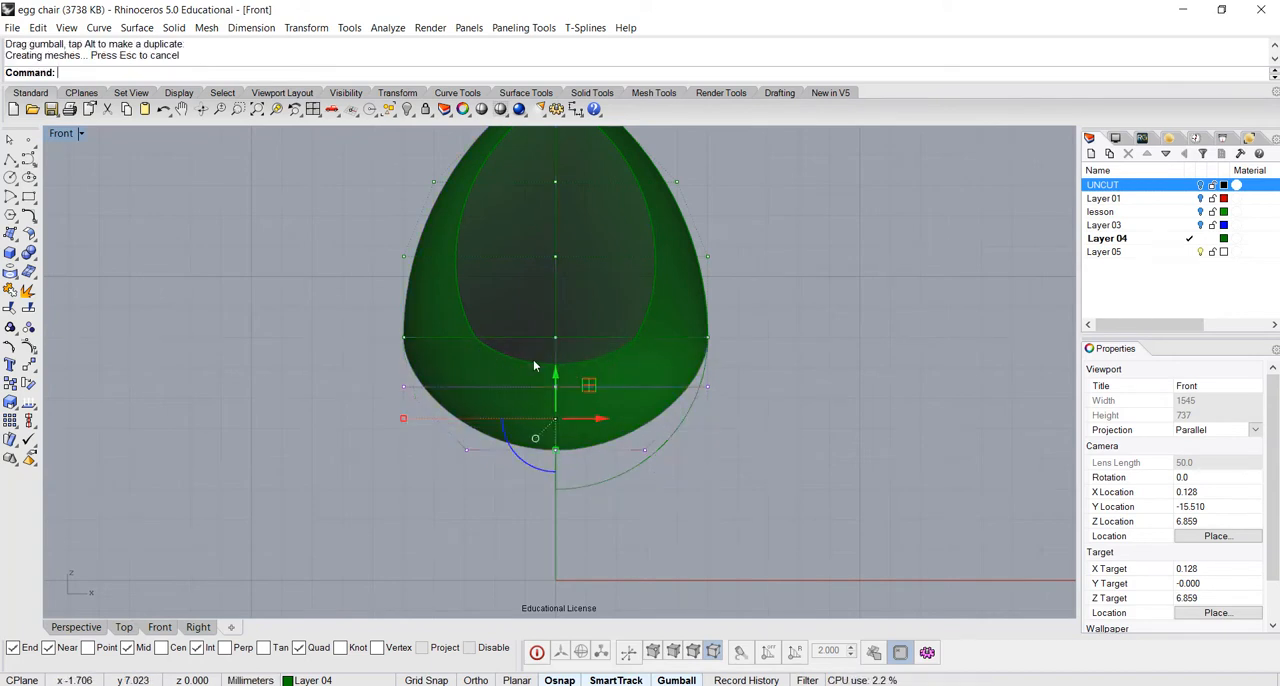
key(ctrl+z)
Move only the bottommost control points of the inner surface straight up to flatten its base into a seat
drag(314, 458, 770, 507)
drag(555, 453, 563, 402)
click(851, 457)
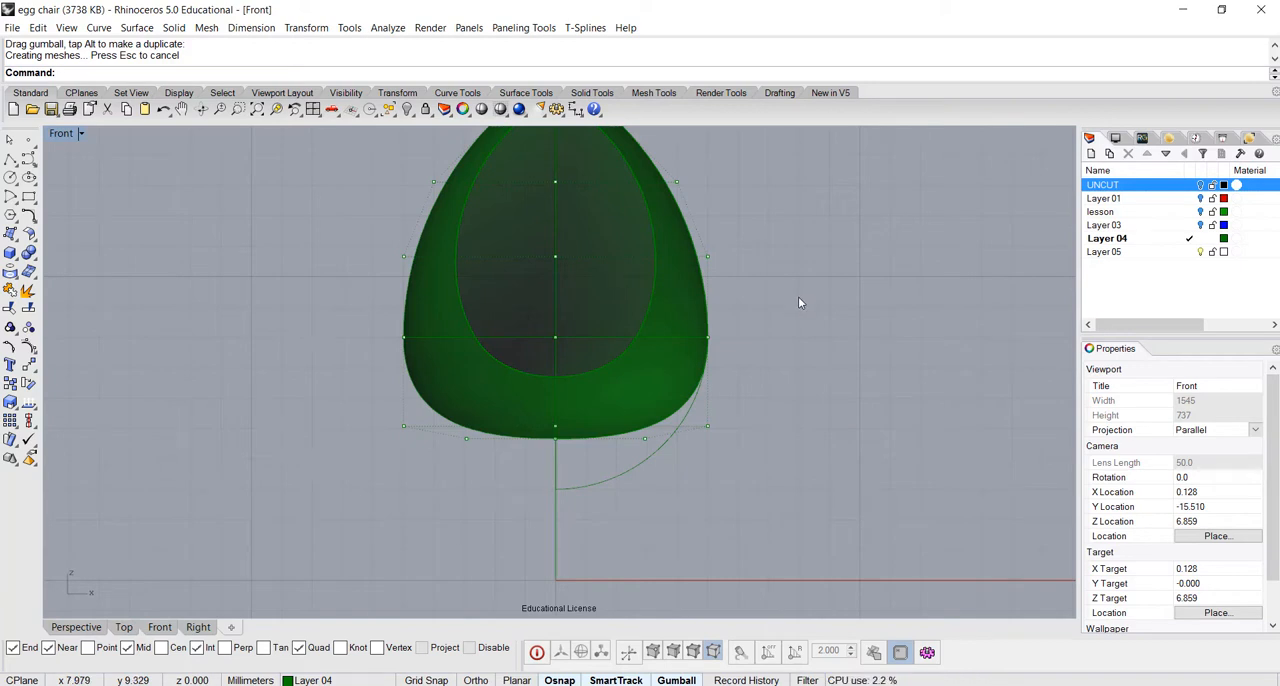
Turn off the inner surface's control points and show the hidden outer egg surface again
right_drag(798, 343, 850, 370)
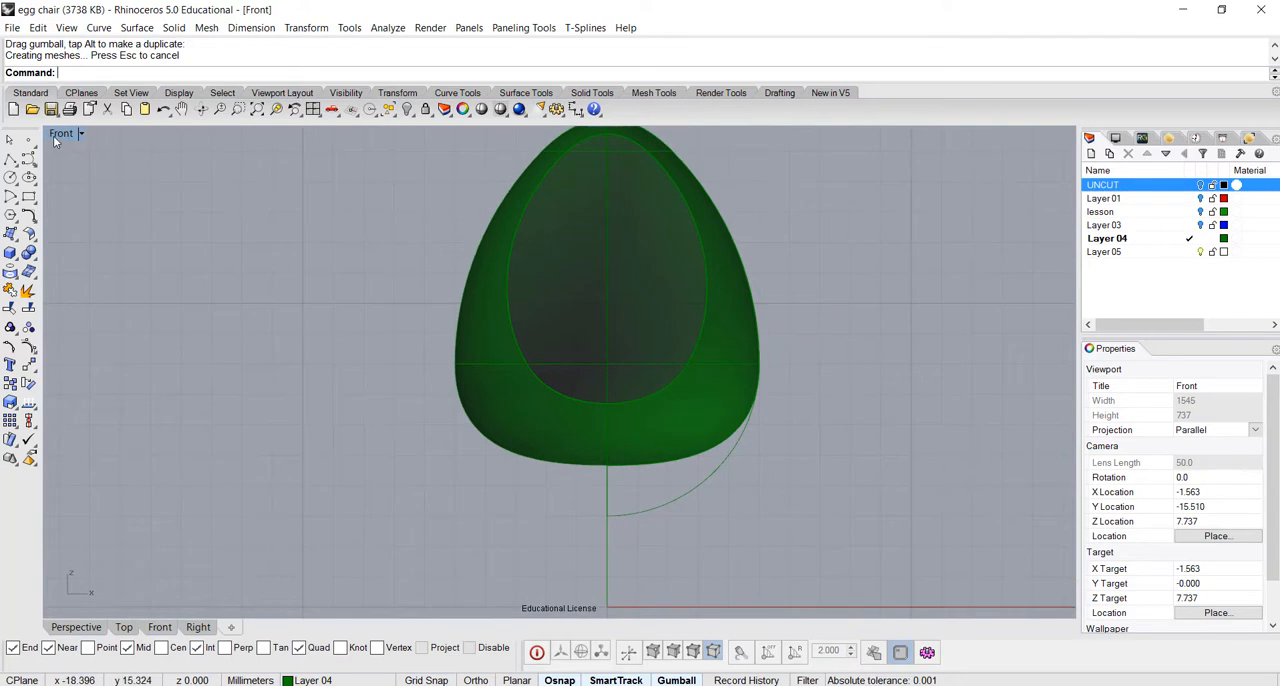
right_click(407, 109)
right_drag(876, 304, 794, 377)
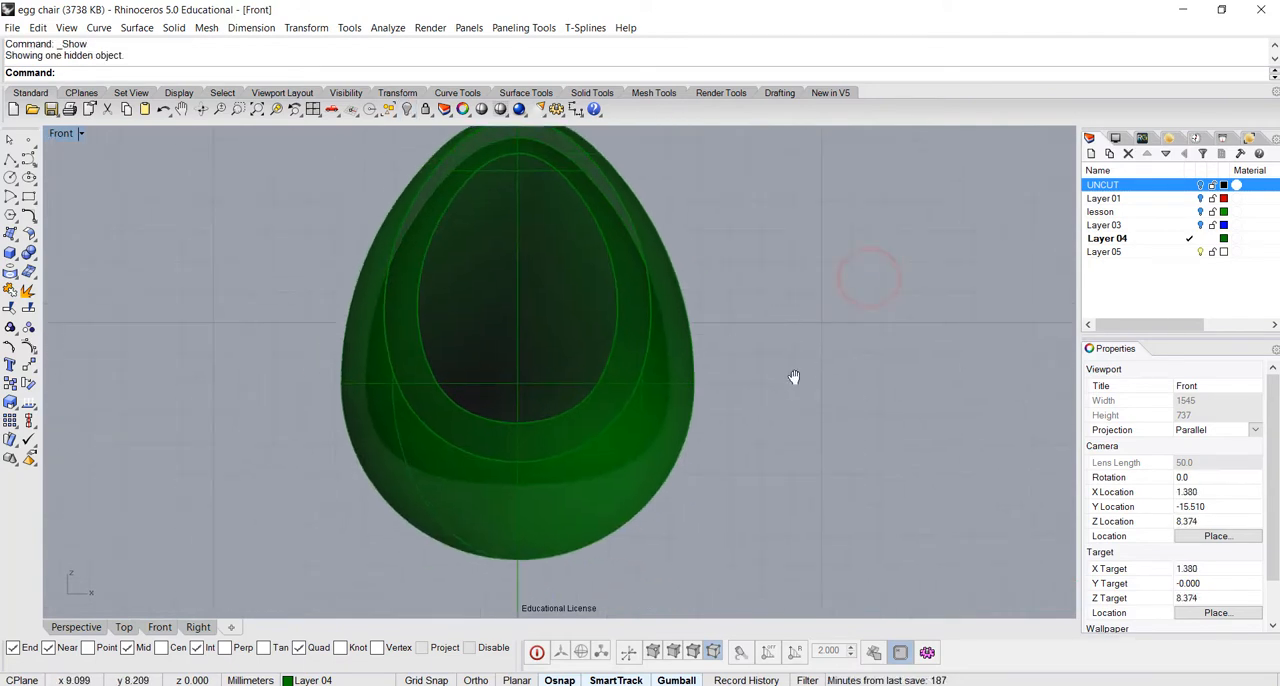
In the Perspective view, undo the existing surface blend around the egg's front opening
double_click(60, 134)
double_click(585, 134)
right_drag(838, 327, 634, 358)
key(ctrl+z)
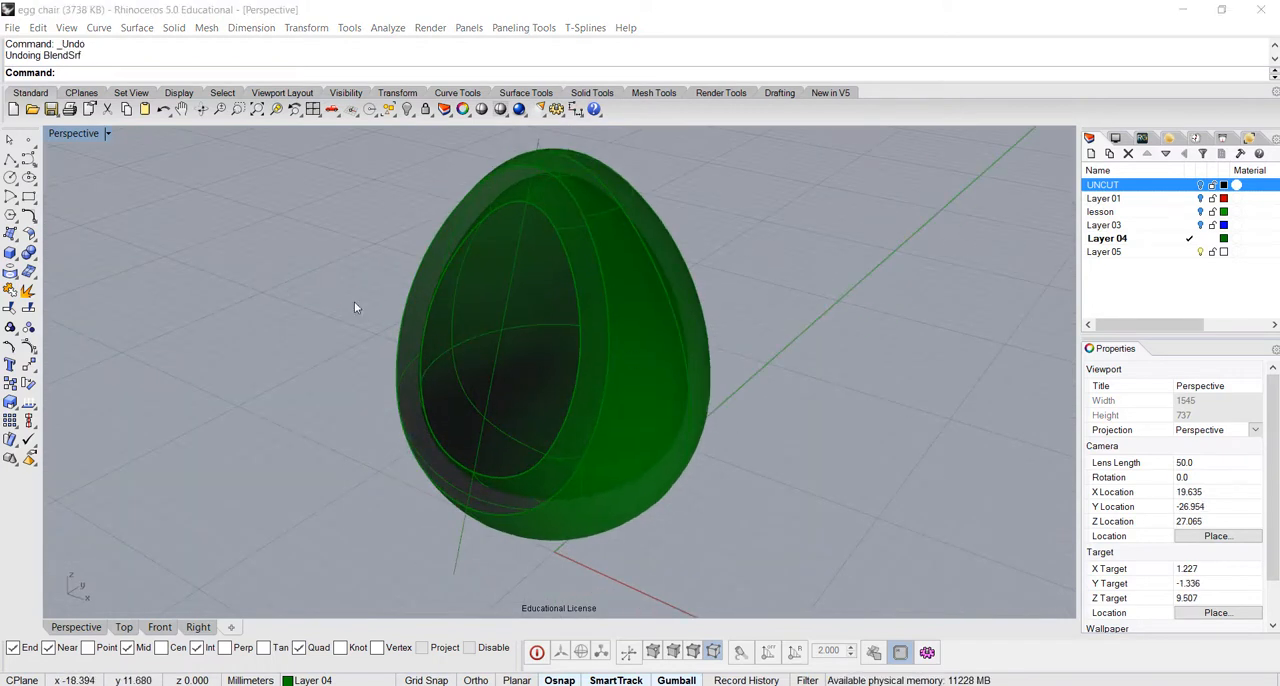
Start a Blend Surface between the inner surface's opening edge and the outer surface's opening edge
click(28, 233)
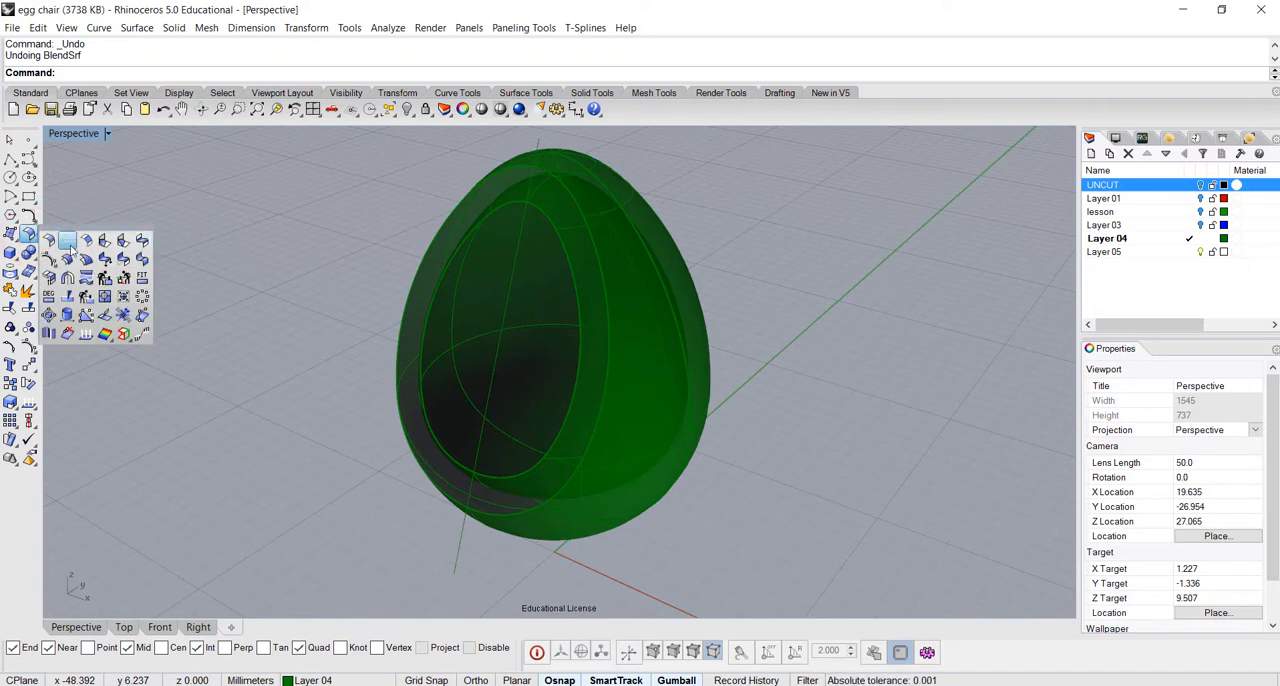
click(141, 28)
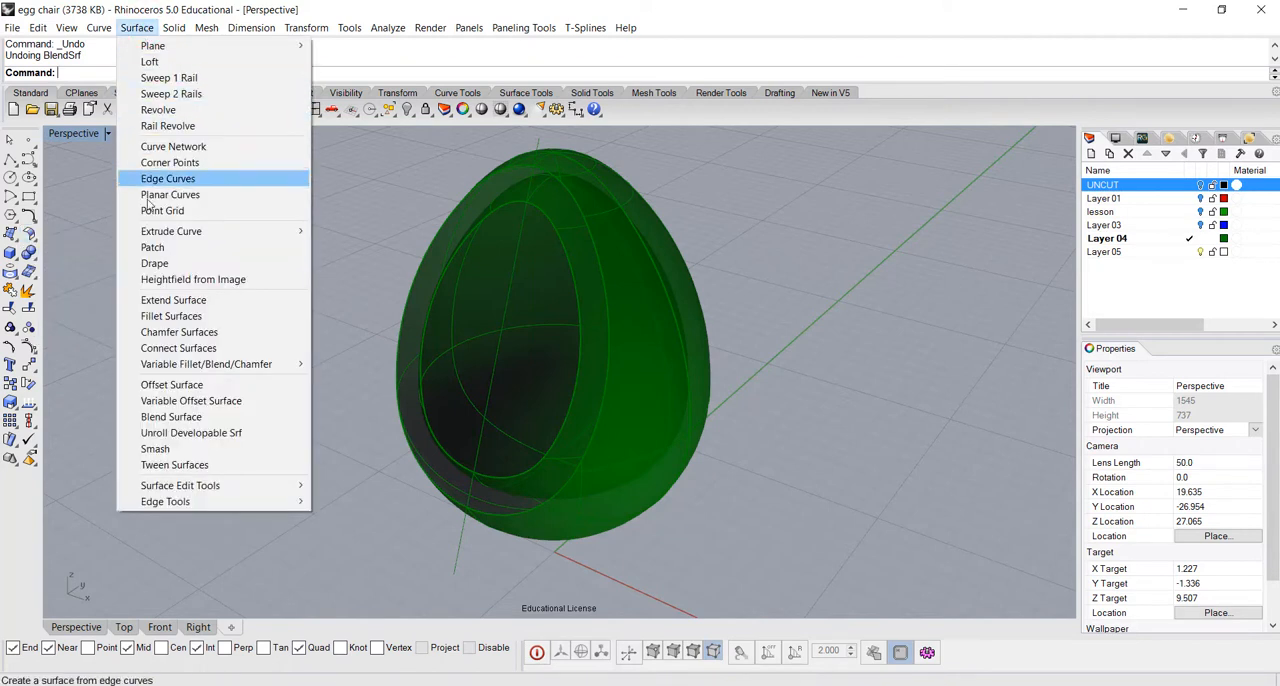
click(205, 419)
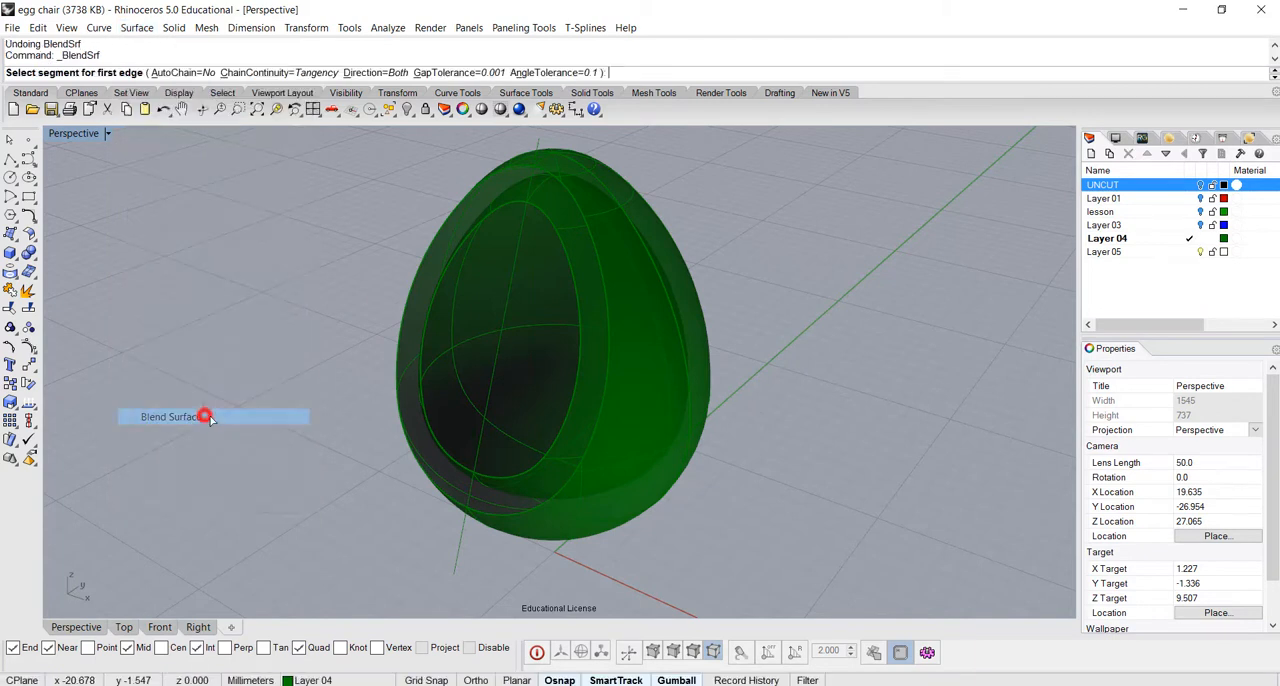
click(571, 270)
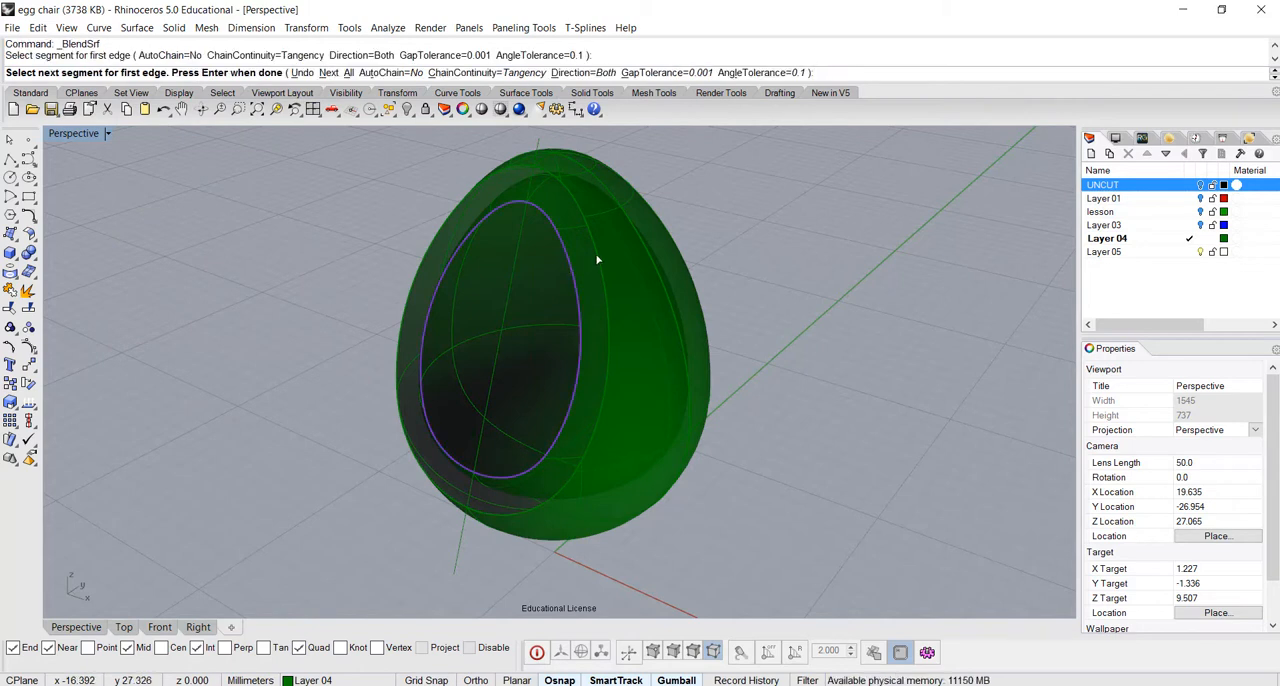
click(593, 254)
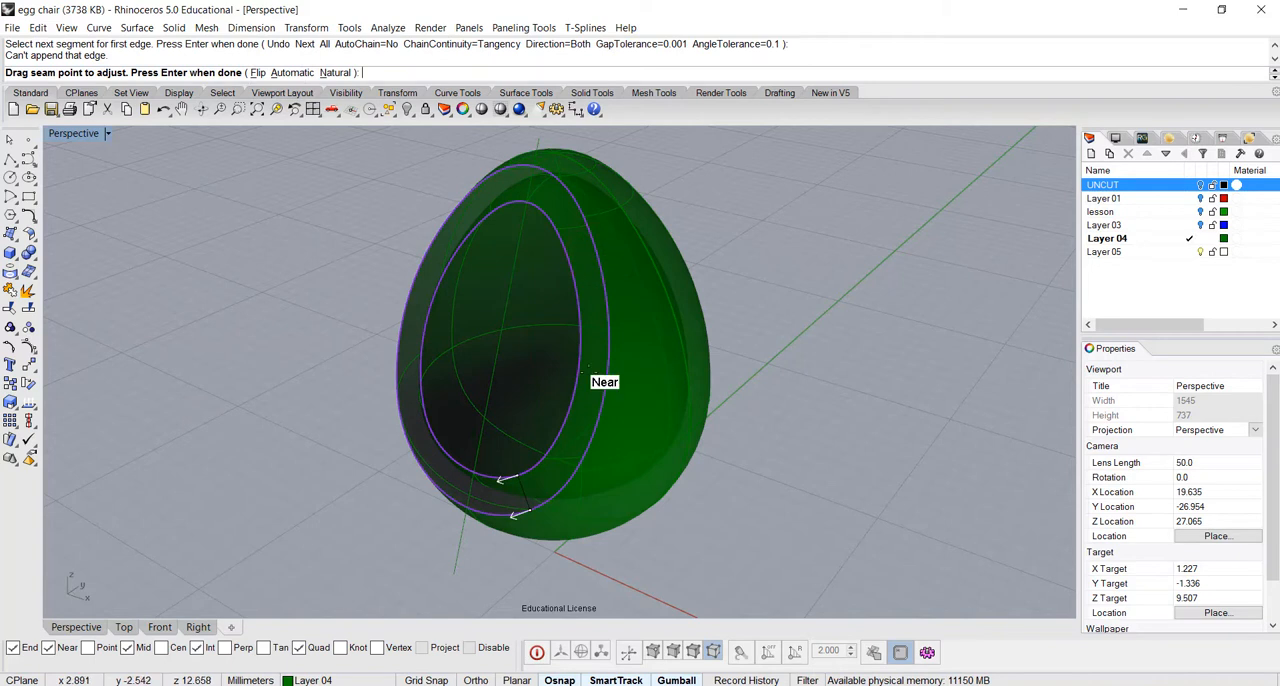
Align the blend's two seam points with each other at the lowest part of both opening edges and accept them
scroll(670, 480, up, 5)
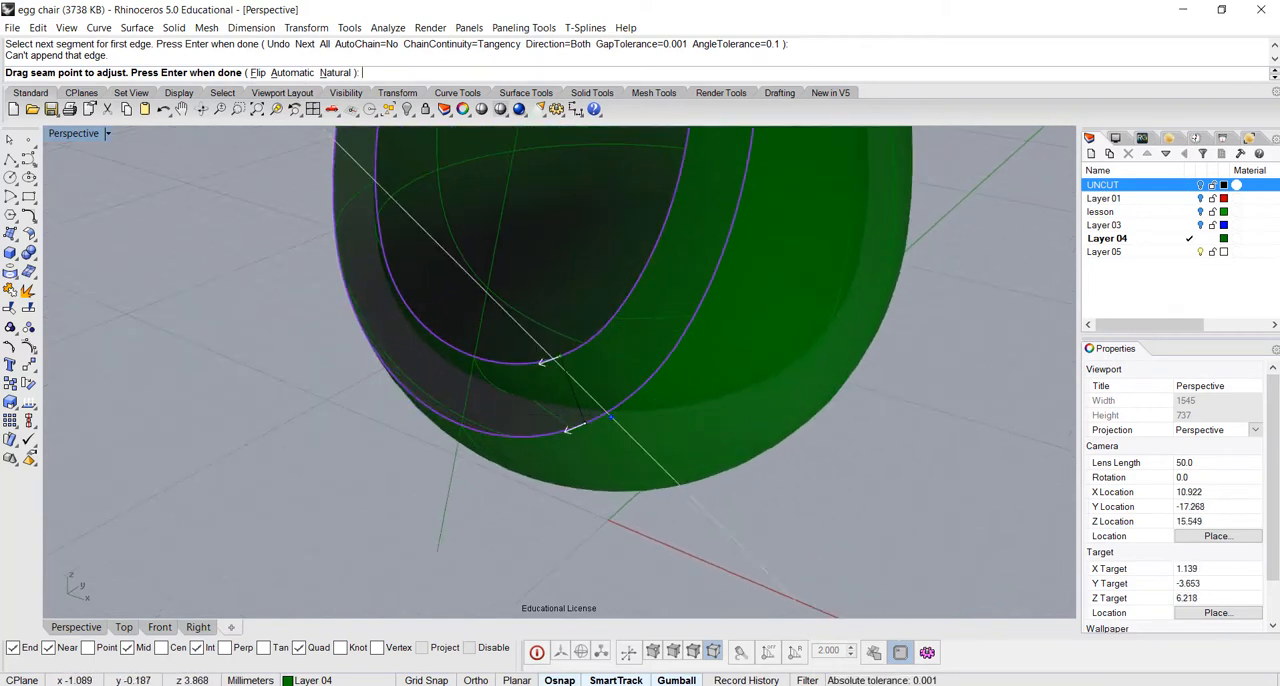
click(560, 356)
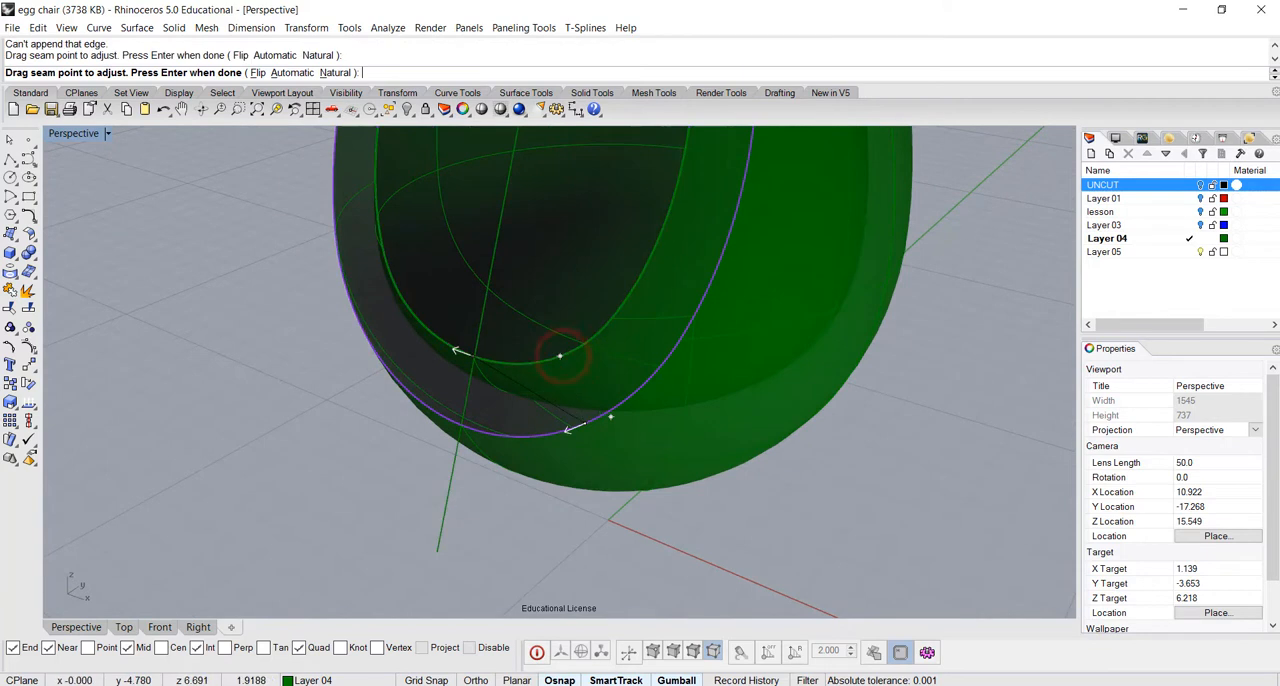
click(473, 360)
click(583, 423)
click(461, 434)
right_drag(461, 434, 856, 175)
right_drag(822, 428, 839, 497)
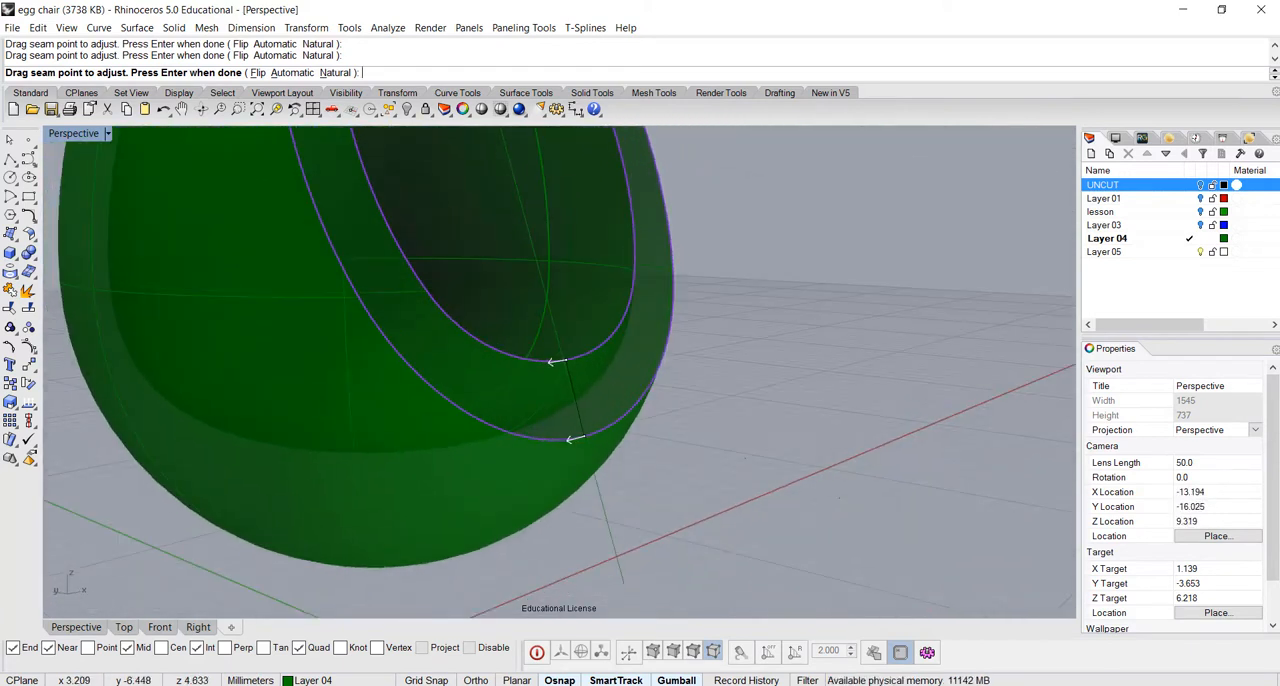
key(Return)
Adjust the tangent blend's bulge to 0.66 for edge 1 and 0.779 for edge 2, preview it and create the surface
right_drag(646, 466, 801, 408)
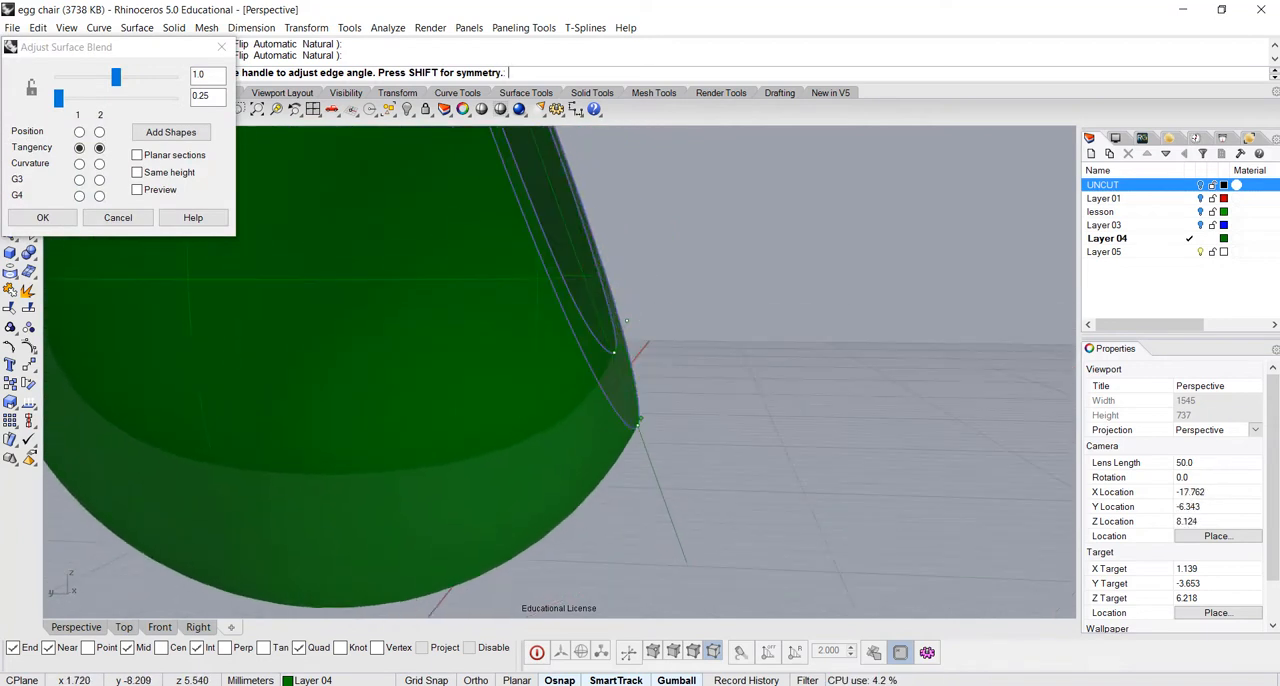
drag(118, 76, 104, 97)
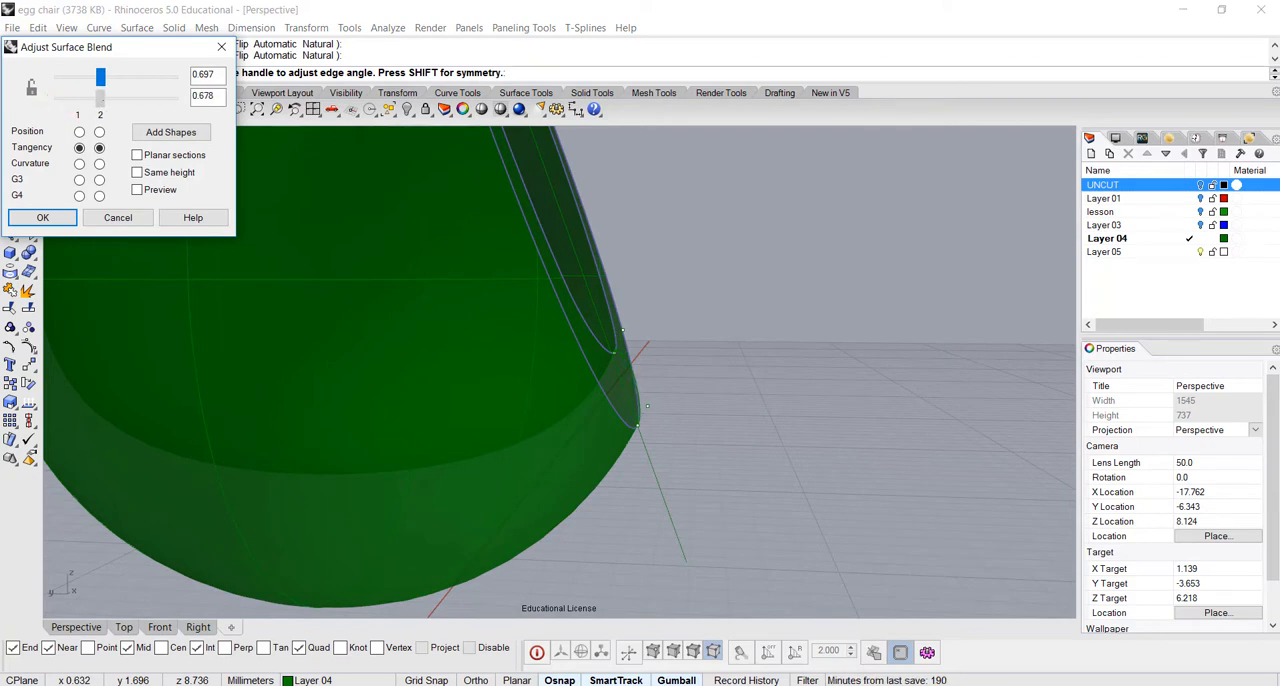
mouse_move(128, 46)
mouse_down()
mouse_move(740, 164)
mouse_move(815, 166)
mouse_move(785, 195)
mouse_move(792, 217)
mouse_up()
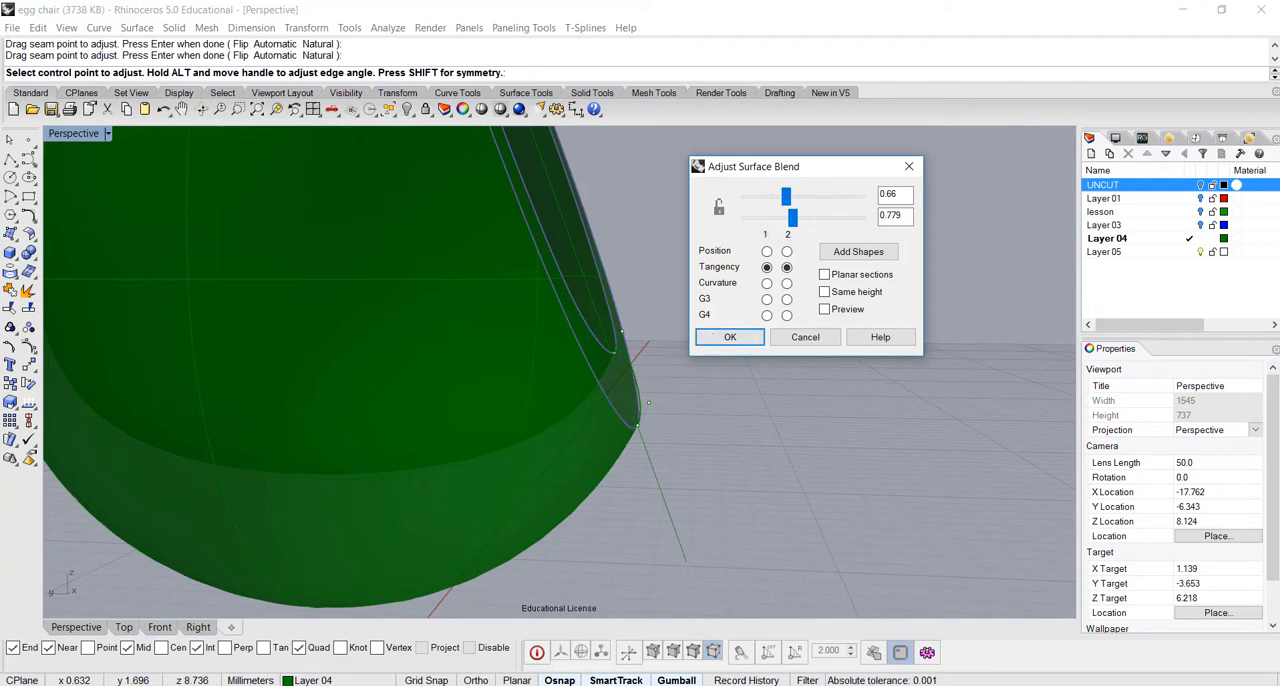
click(826, 309)
mouse_move(569, 380)
right_down()
mouse_move(480, 418)
mouse_move(353, 398)
mouse_move(228, 286)
right_up()
right_drag(418, 252, 452, 292)
click(731, 337)
Join the outer, inner and blend surfaces into one polysurface and delete the leftover curve
right_drag(374, 258, 360, 320)
click(748, 464)
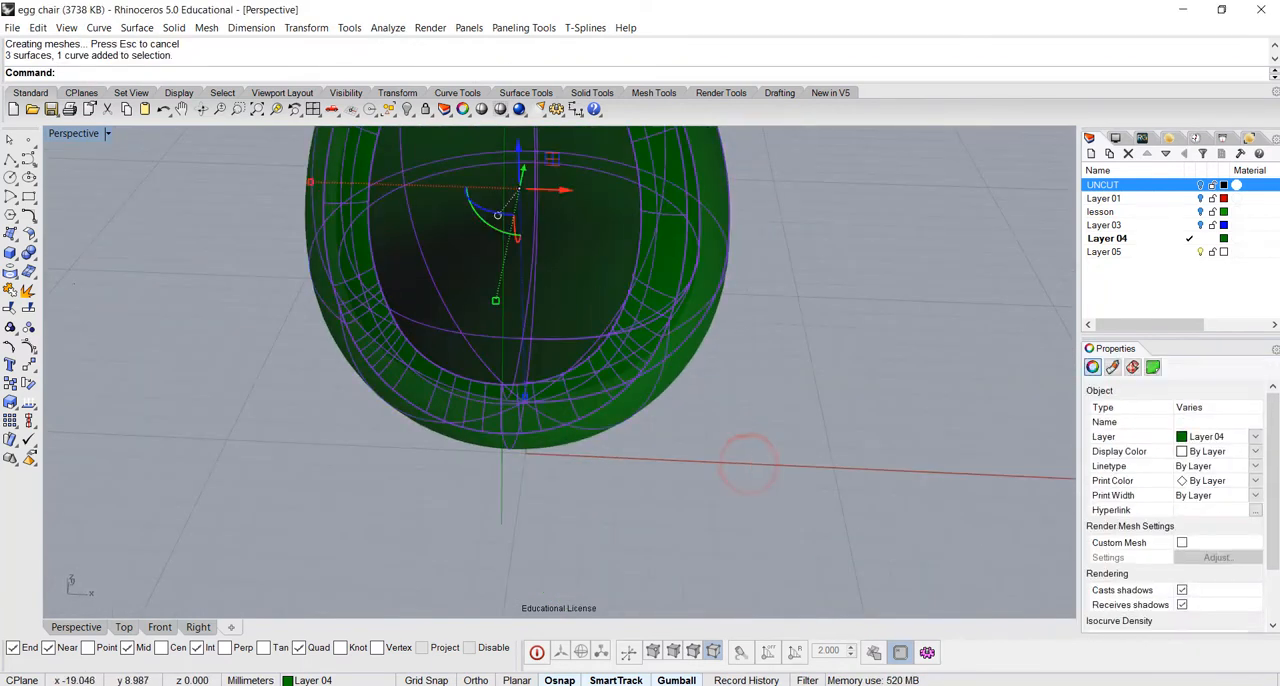
click(10, 289)
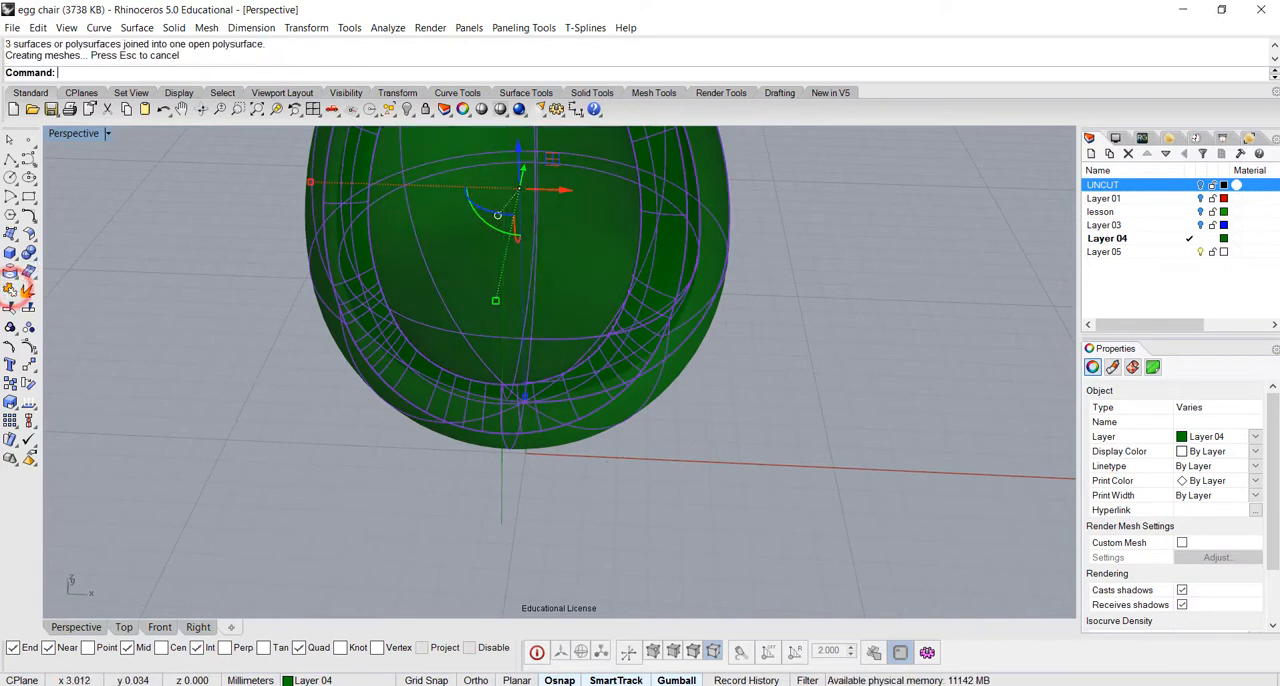
click(693, 443)
scroll(693, 443, down, 4)
right_drag(692, 443, 735, 392)
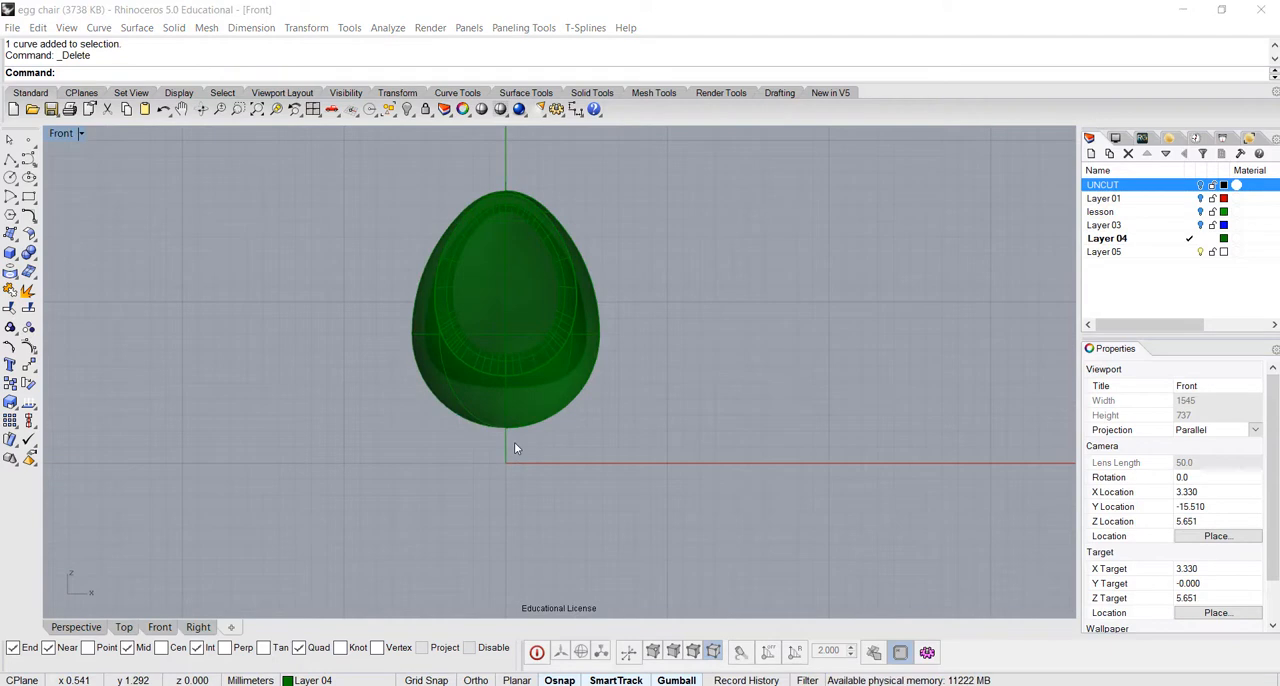
In the Front view, draw a degree 3 control-point curve for the stand's half profile, from inside the egg's base outward to just below the ground line
scroll(515, 443, up, 4)
right_drag(514, 449, 603, 340)
scroll(564, 493, down, 2)
scroll(565, 490, up, 4)
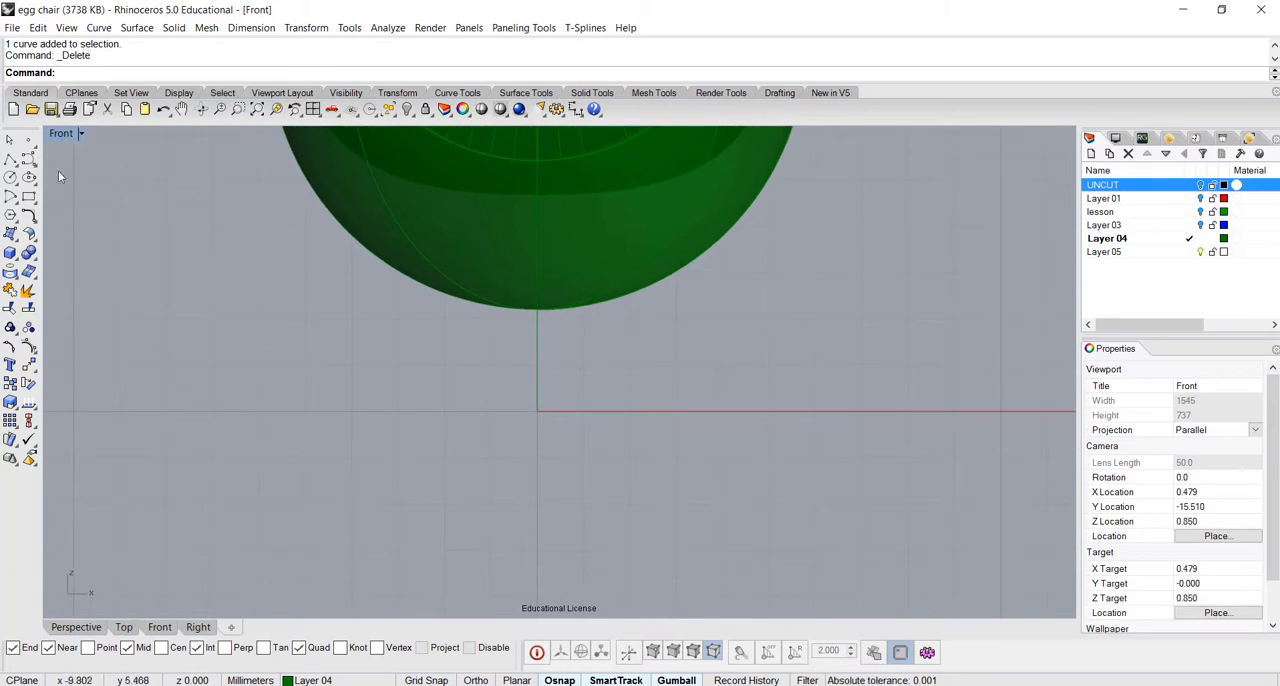
click(29, 160)
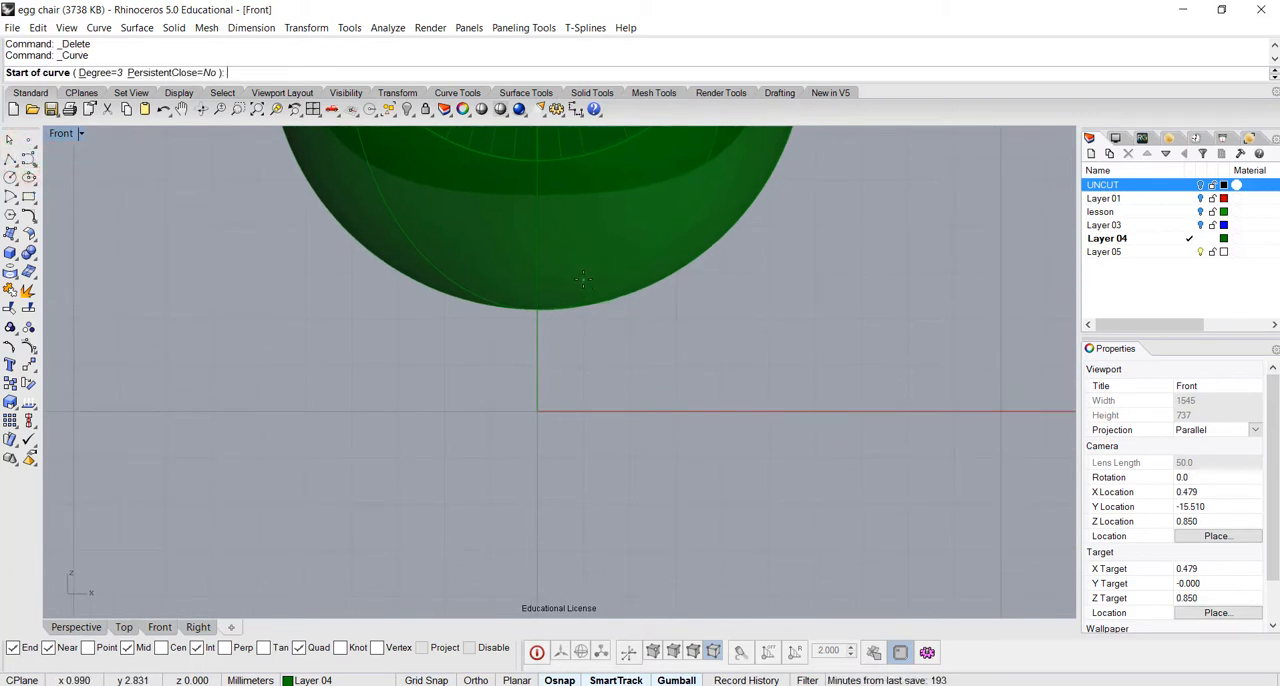
click(583, 280)
click(569, 348)
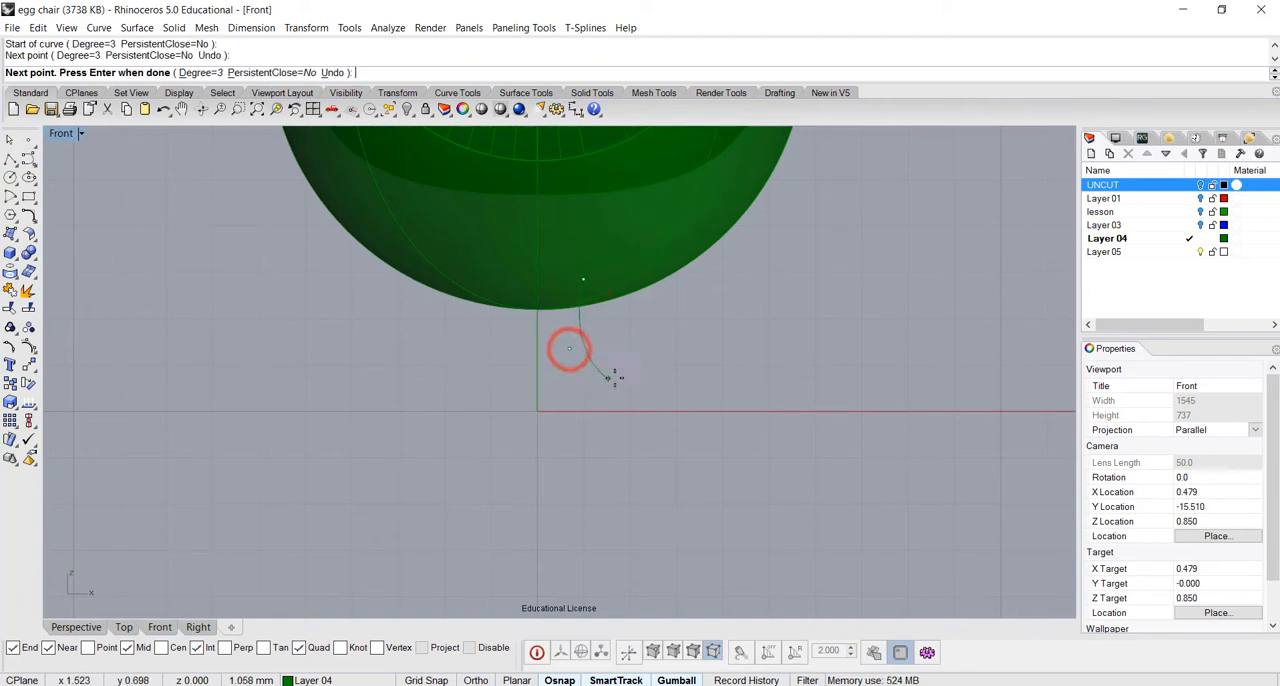
click(609, 385)
click(712, 385)
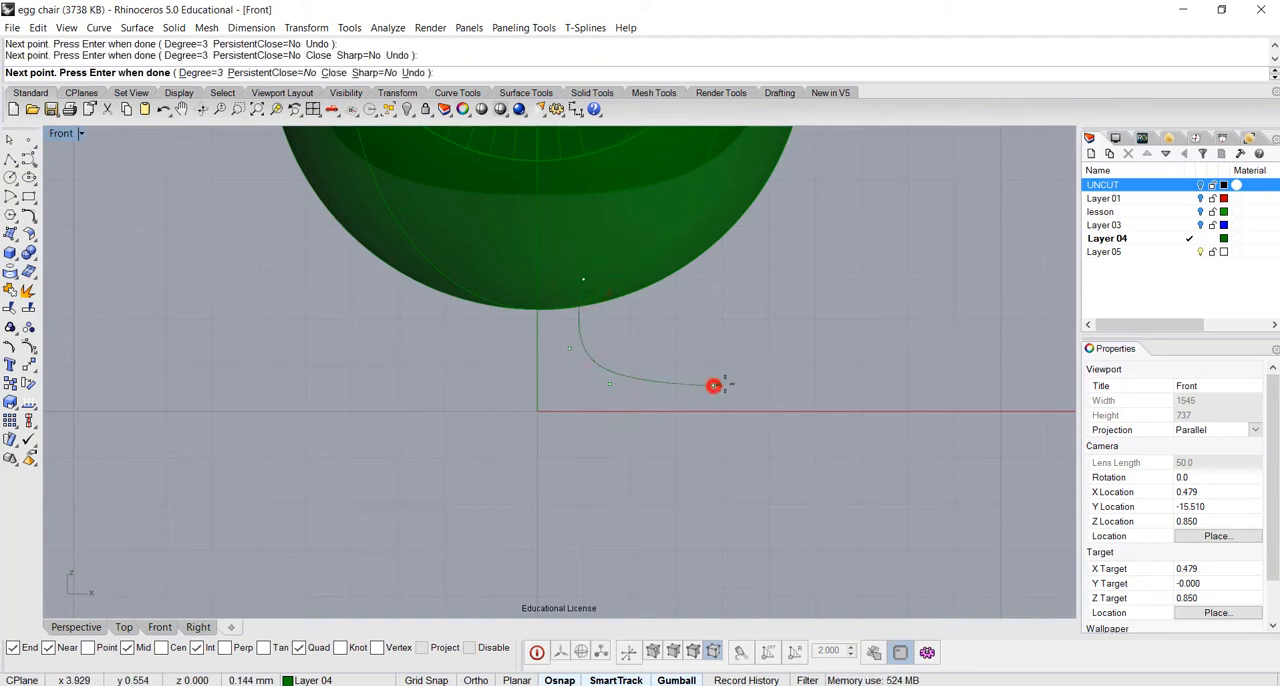
click(745, 395)
click(750, 420)
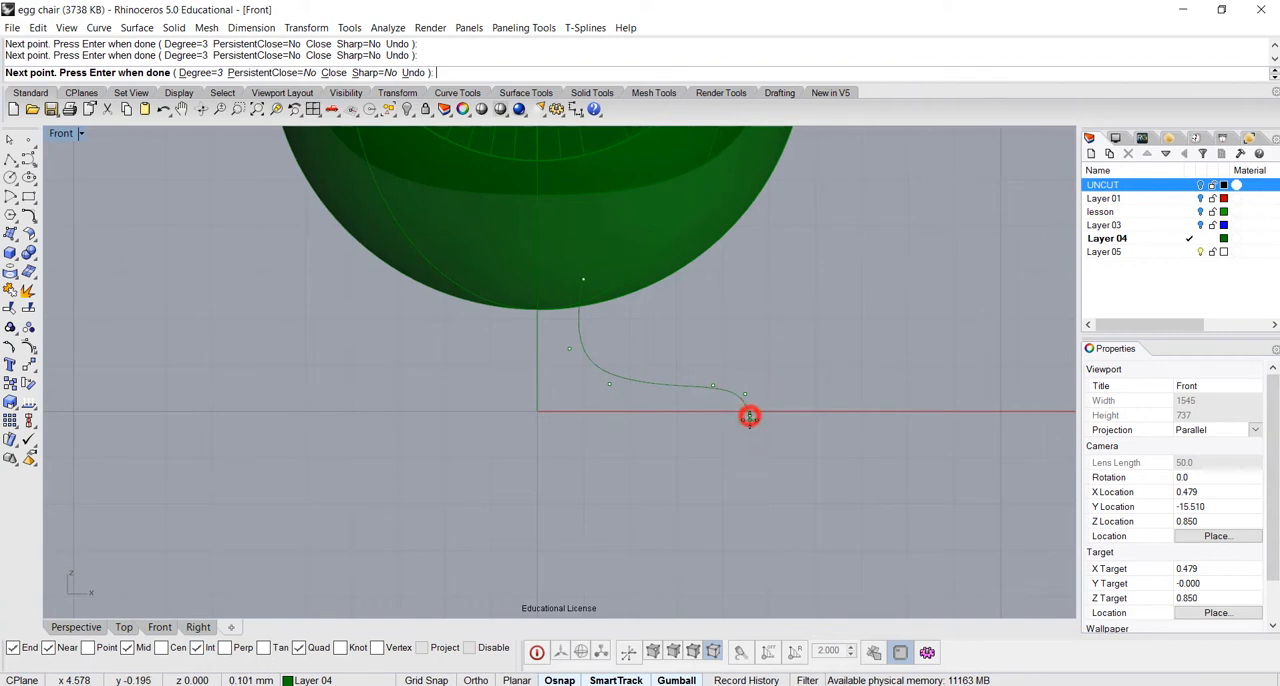
right_click(750, 424)
scroll(801, 405, down, 3)
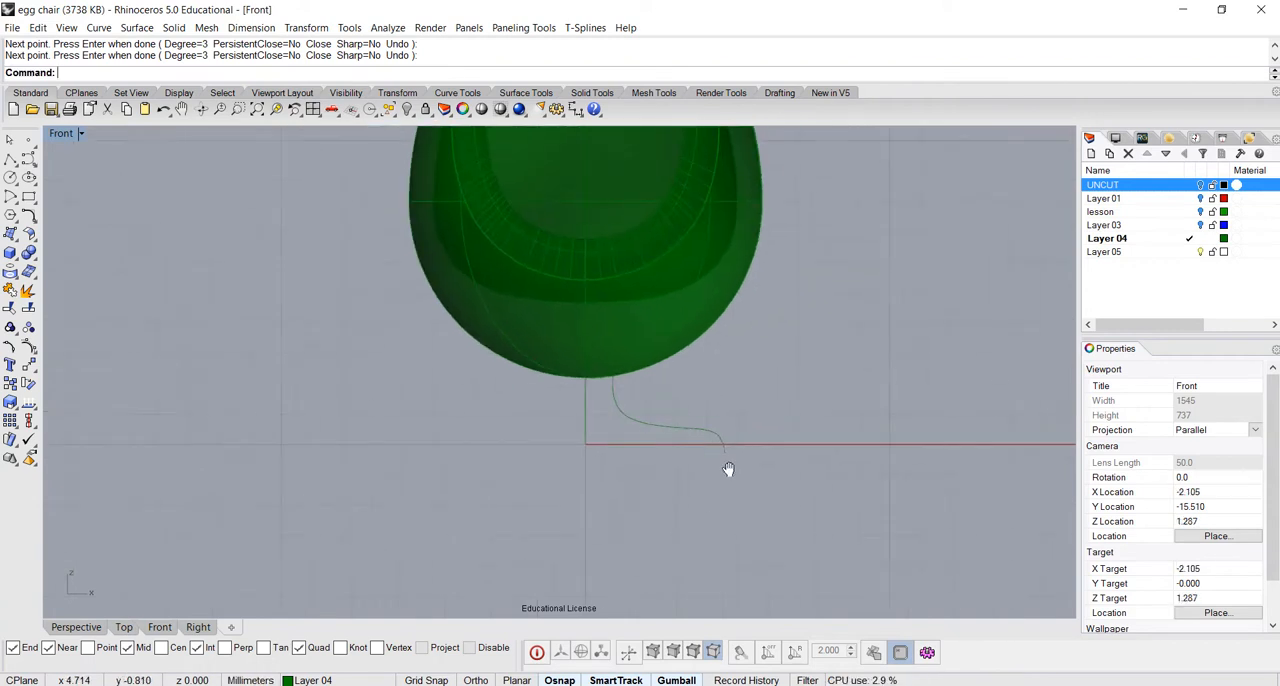
Revolve the stand profile a full 360 degrees from start angle 0 around a vertical axis through the origin
click(716, 441)
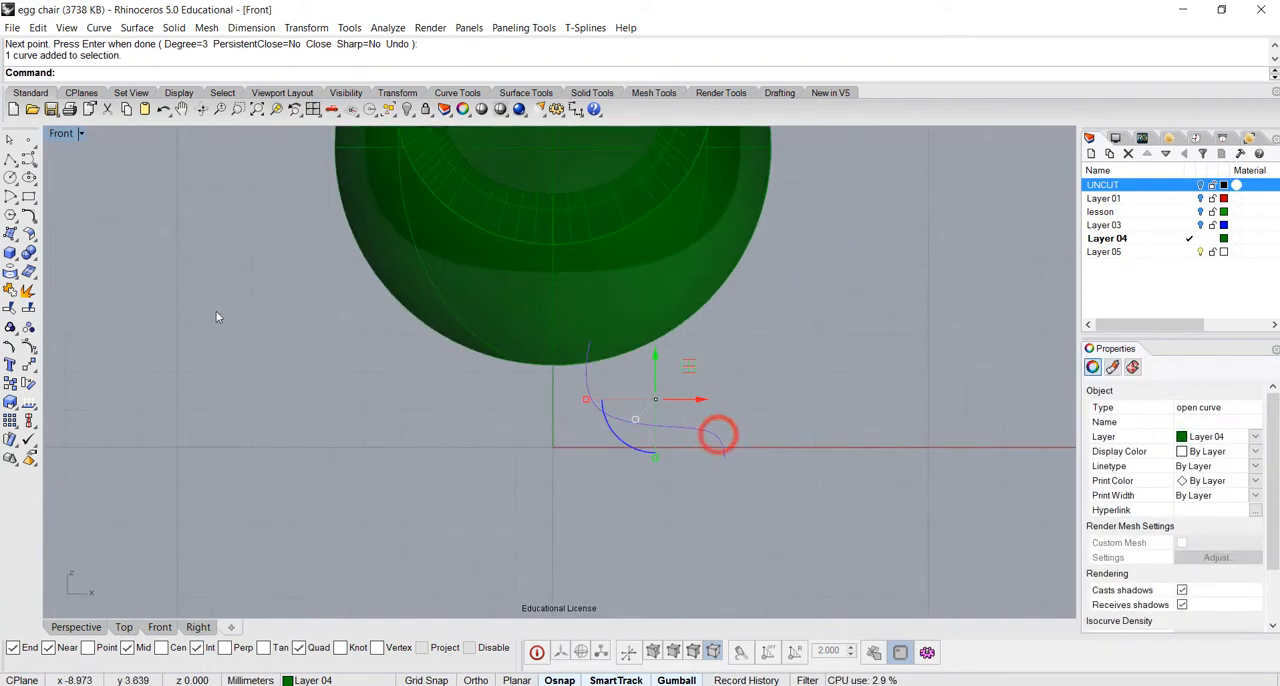
click(137, 28)
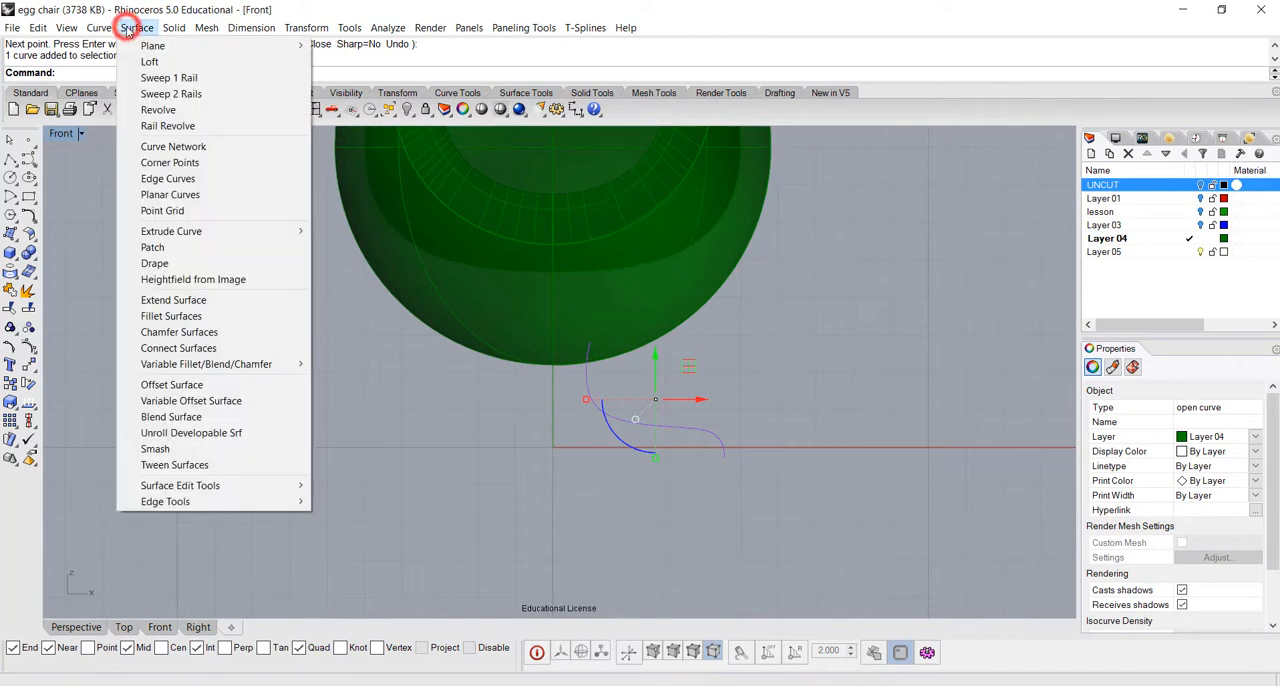
click(143, 112)
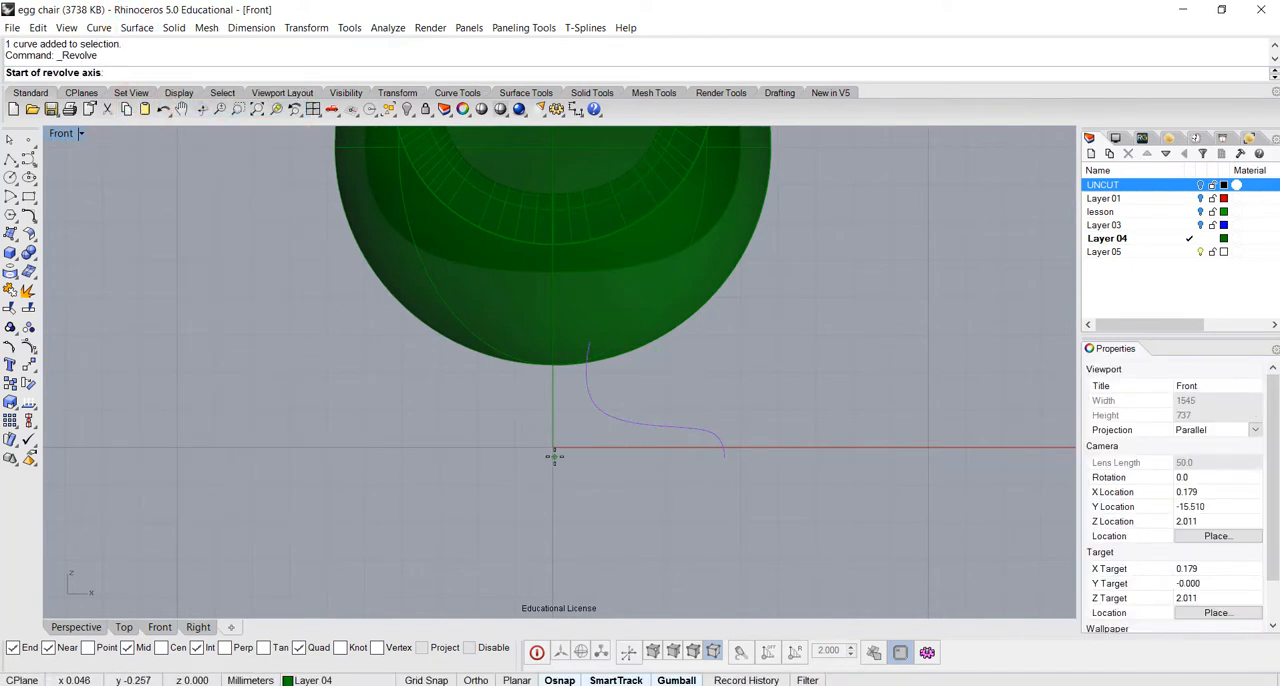
click(554, 456)
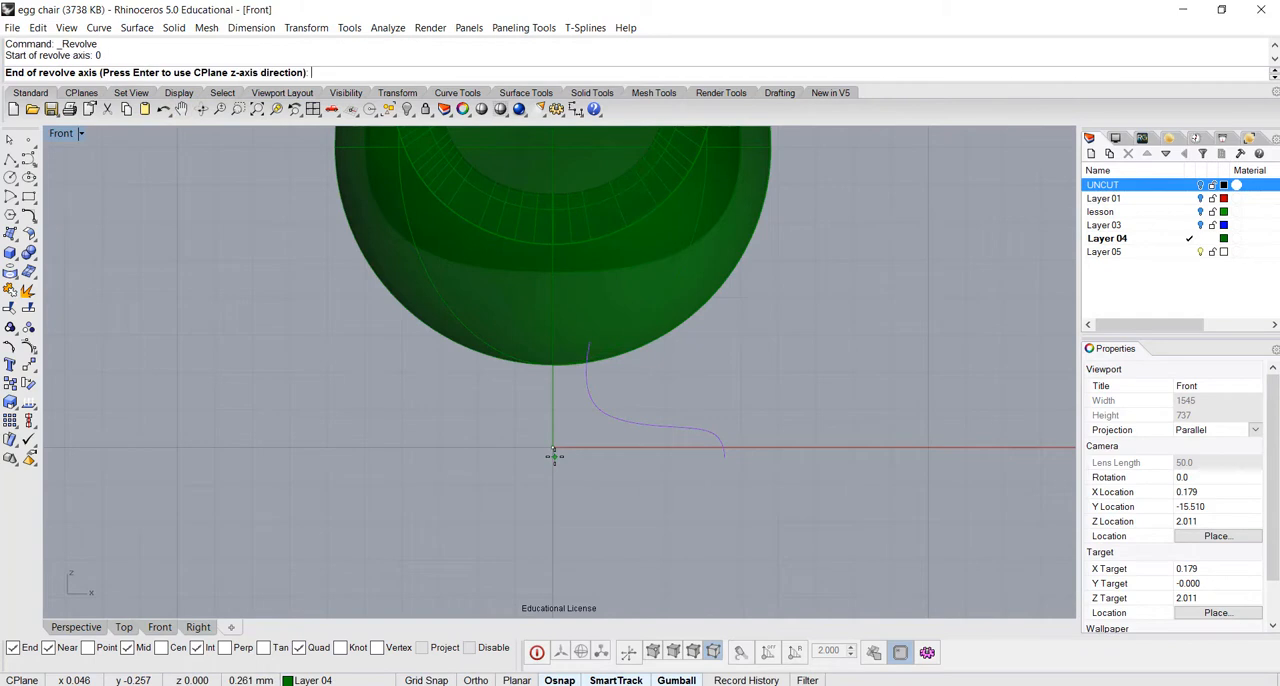
click(552, 517)
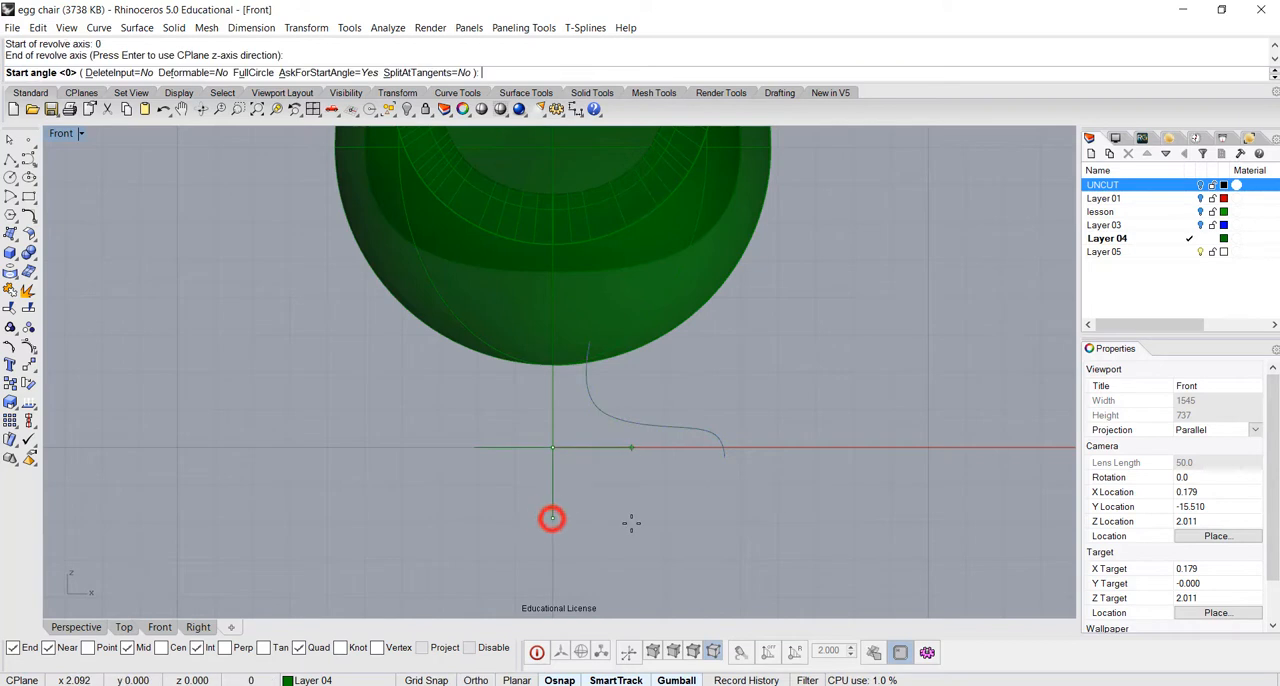
key(Return)
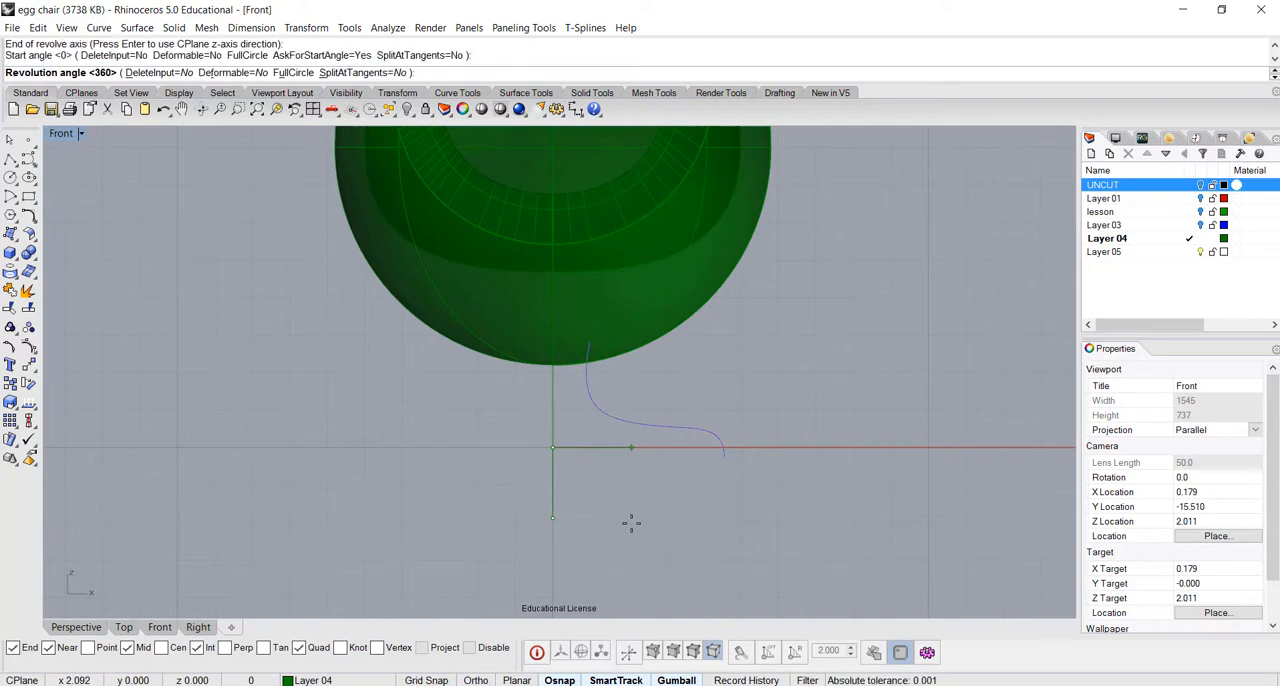
key(Return)
click(844, 397)
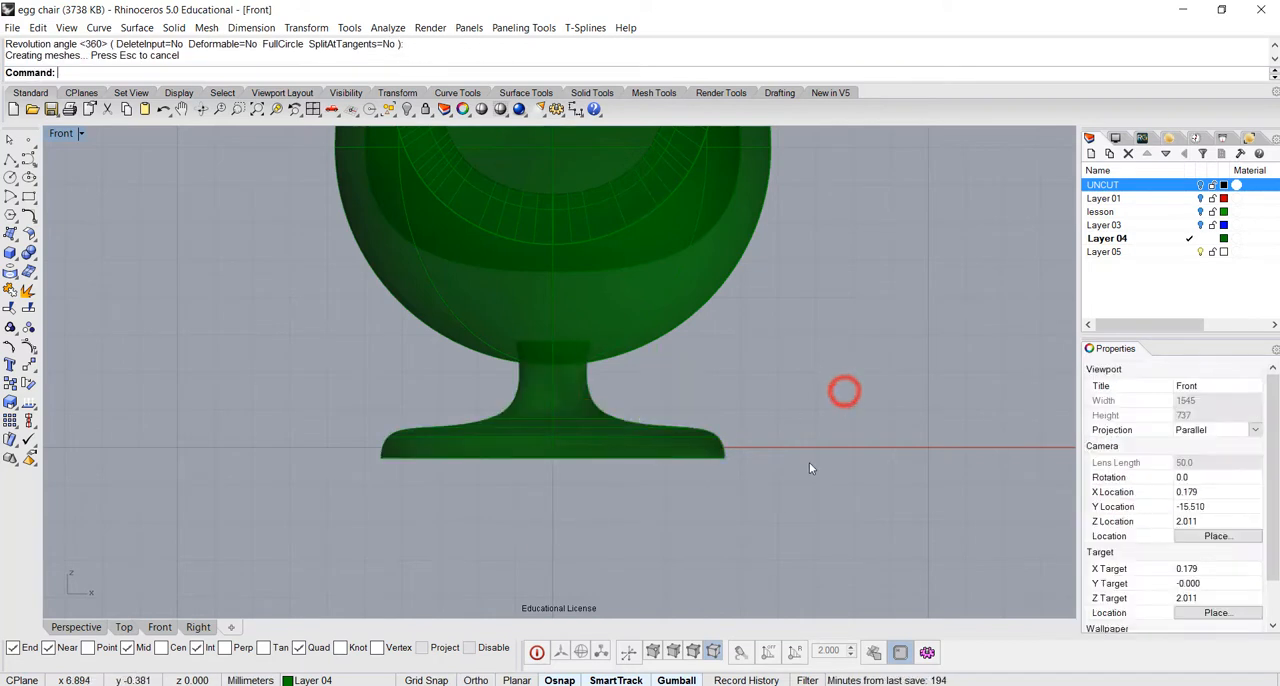
In the Perspective view, hide the joined egg polysurface to isolate the stand
right_drag(791, 474, 807, 458)
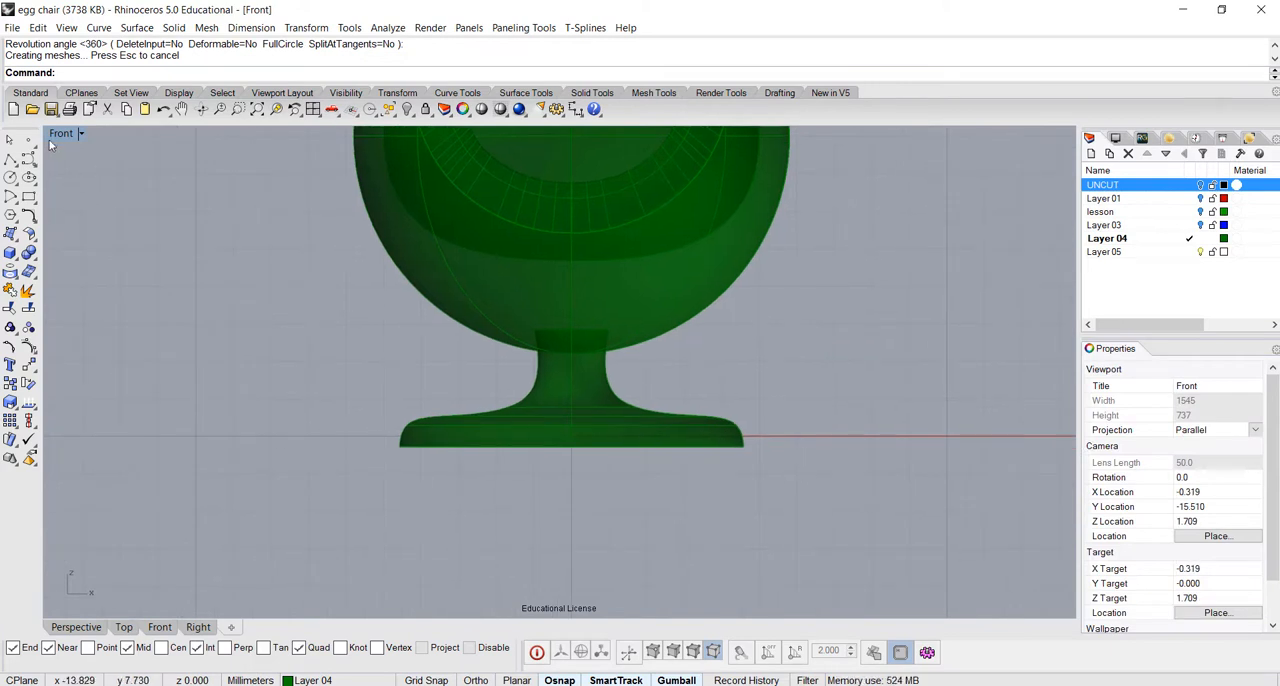
double_click(54, 137)
double_click(595, 136)
right_drag(595, 421, 657, 443)
click(505, 187)
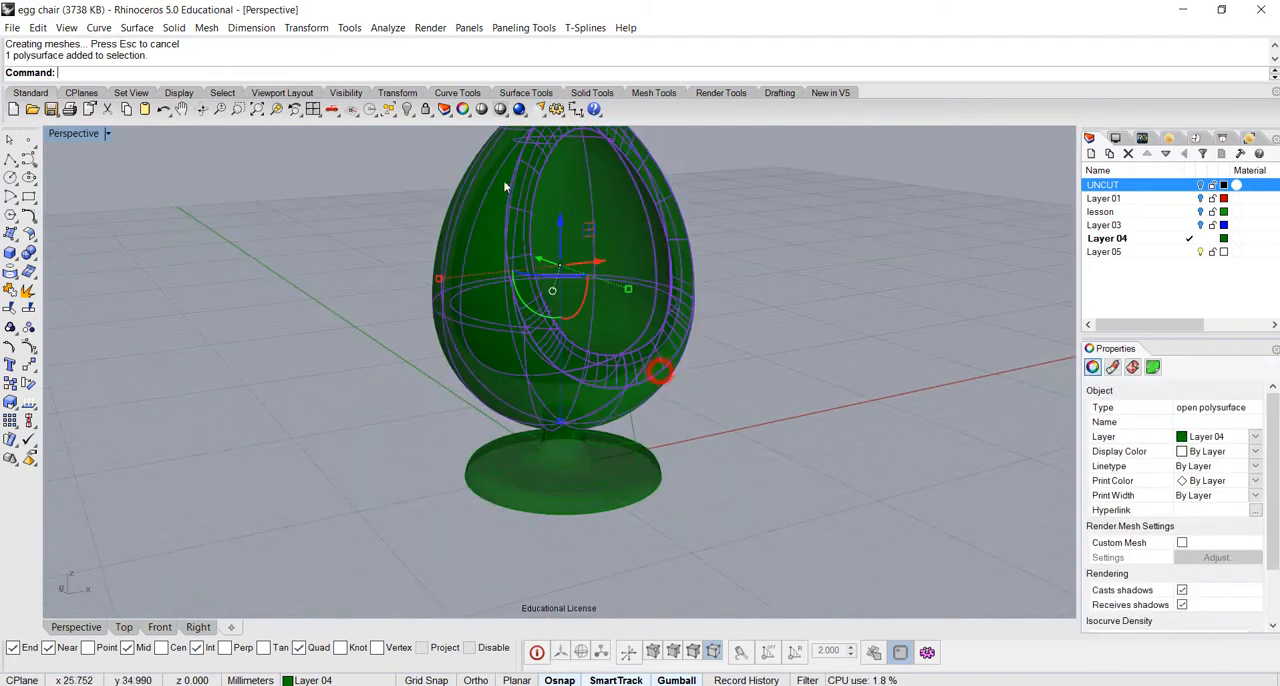
click(408, 110)
Cap the open top and bottom of the revolved stand so it becomes a closed solid
right_drag(660, 430, 720, 318)
right_drag(675, 479, 628, 573)
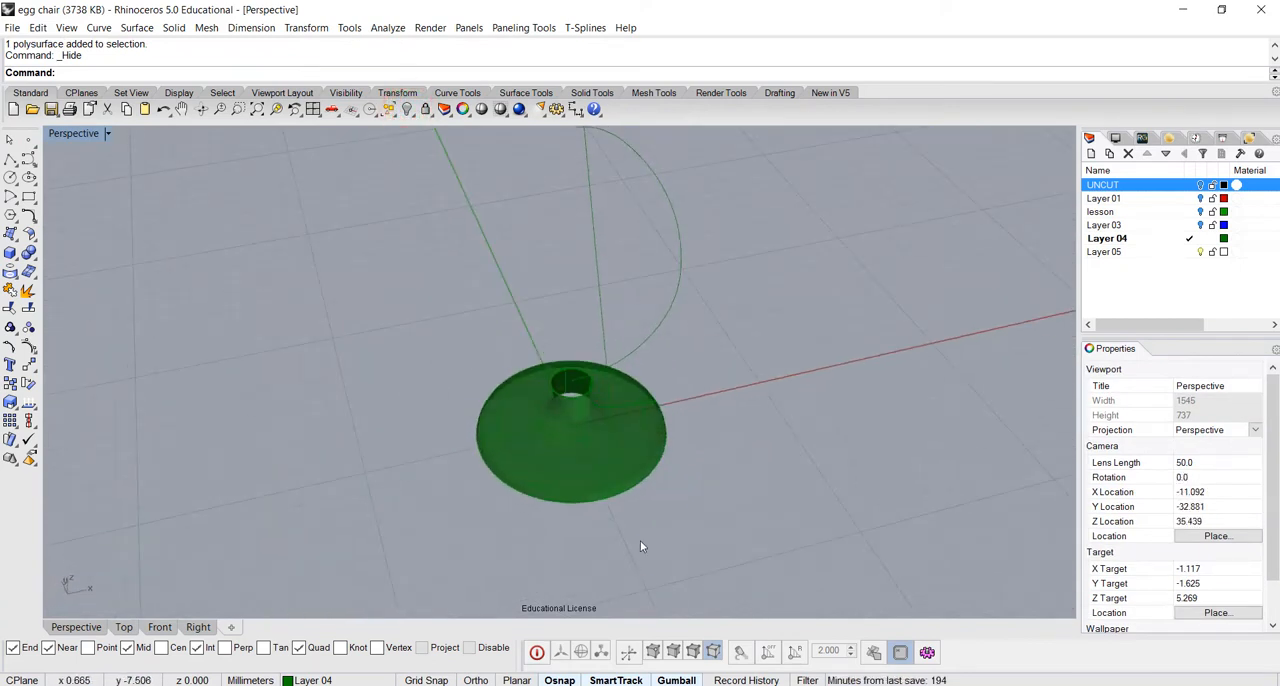
right_drag(619, 435, 570, 424)
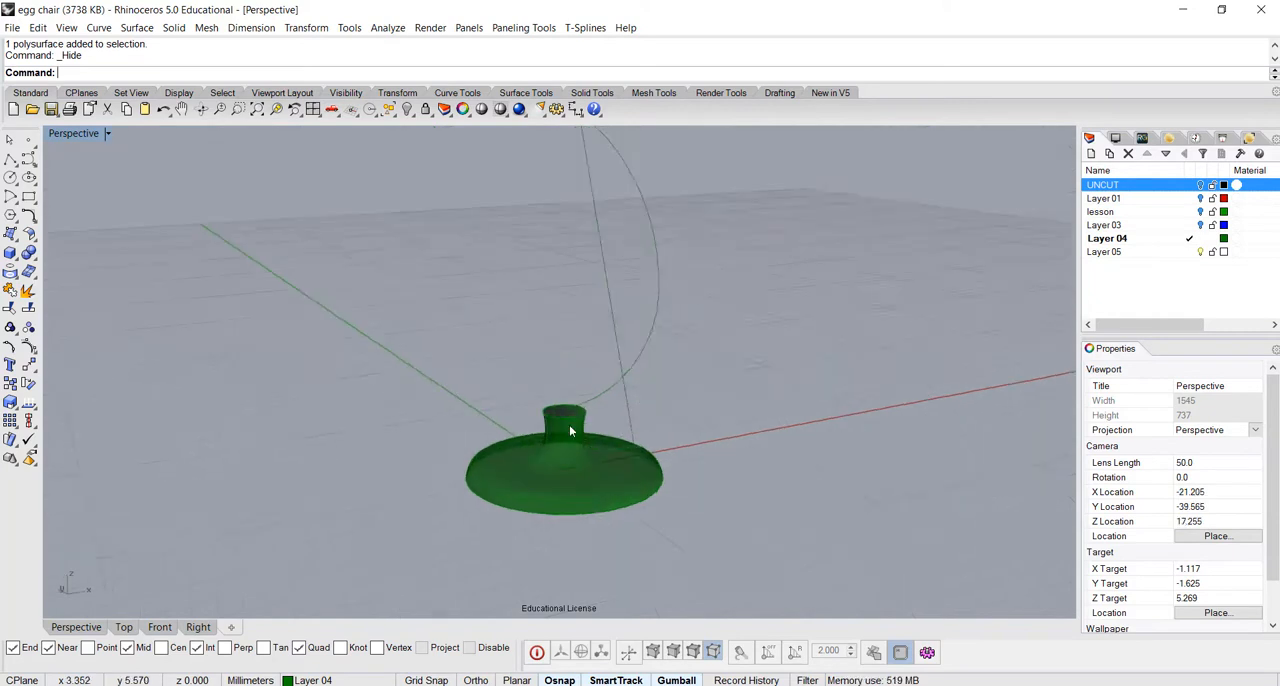
scroll(568, 423, up, 5)
mouse_move(627, 537)
right_down()
mouse_move(723, 386)
mouse_move(631, 523)
mouse_move(610, 600)
mouse_move(640, 550)
right_up()
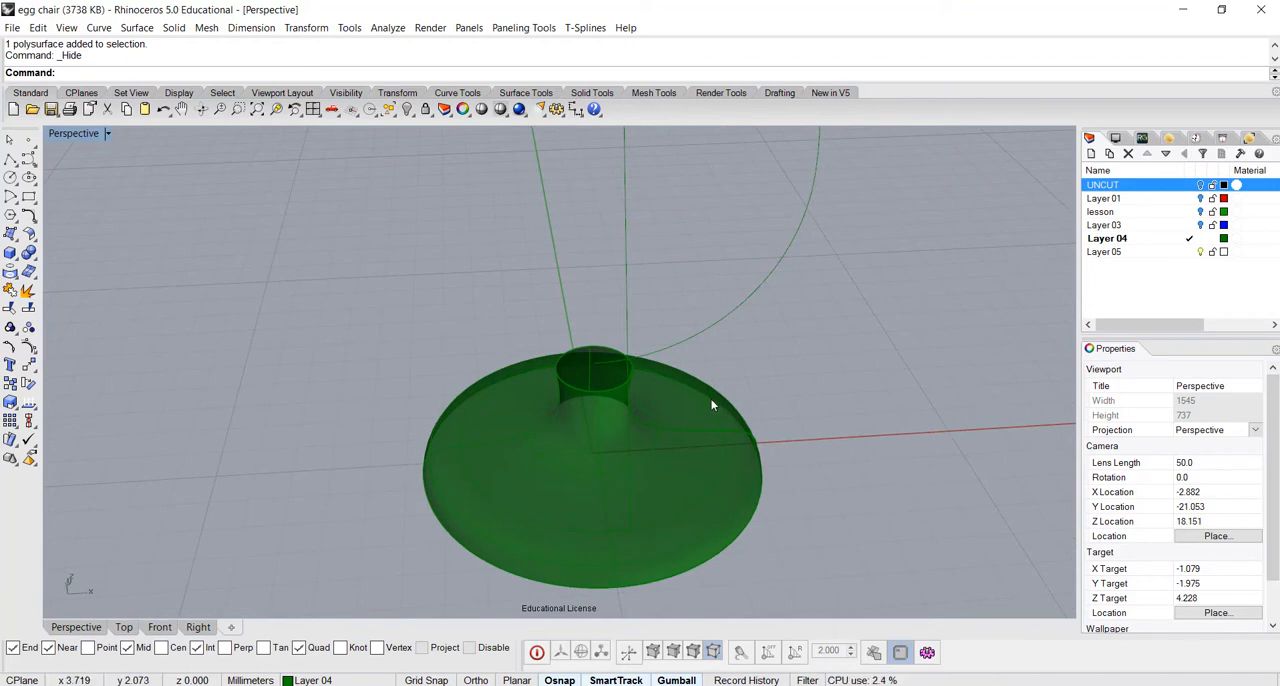
text(Cap)
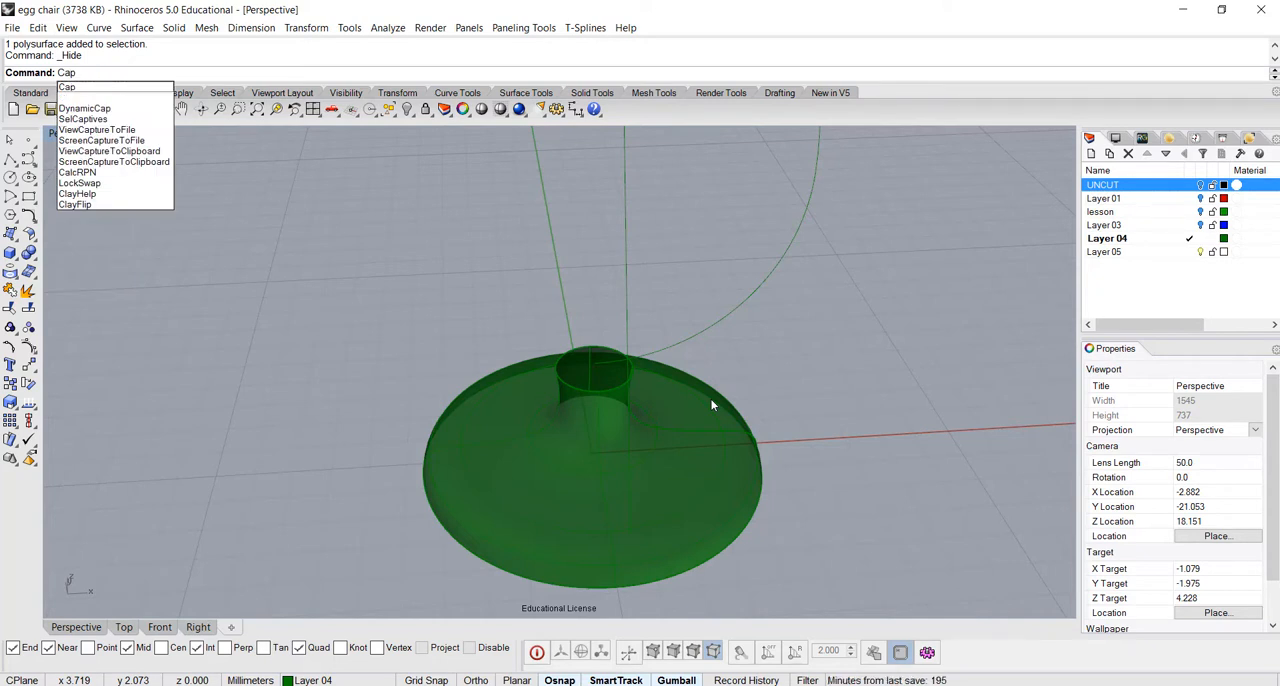
key(Return)
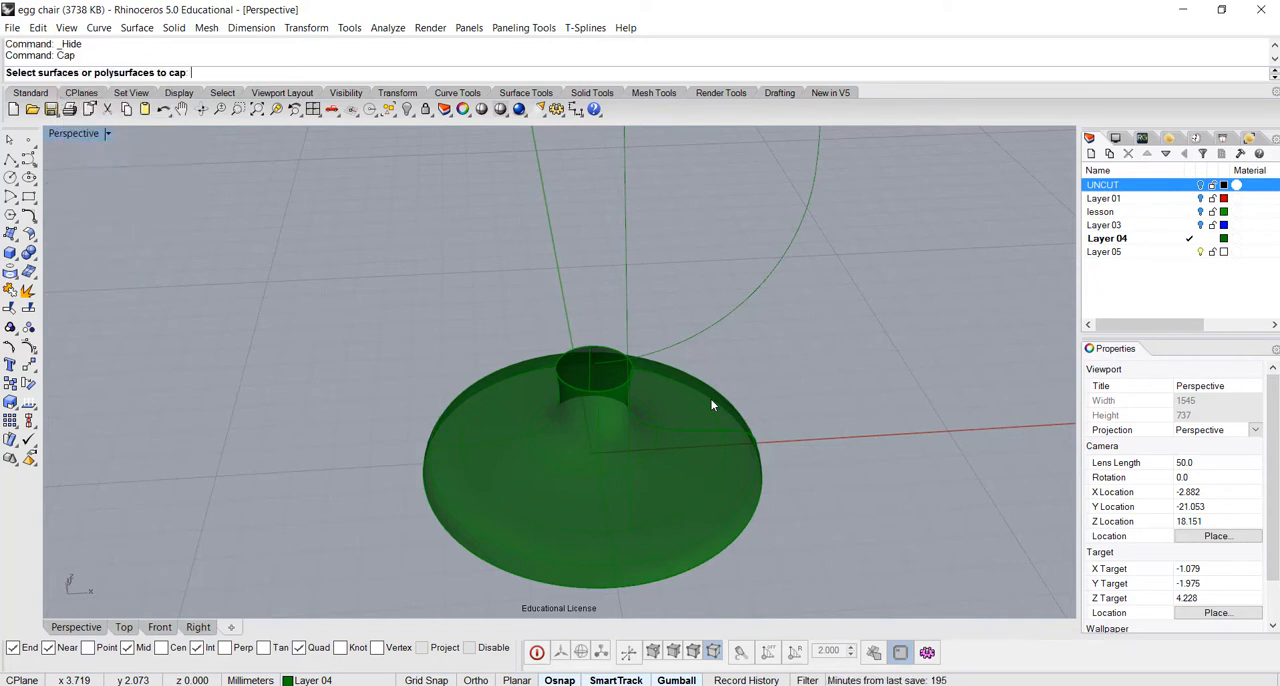
click(667, 452)
key(Return)
right_drag(703, 432, 735, 446)
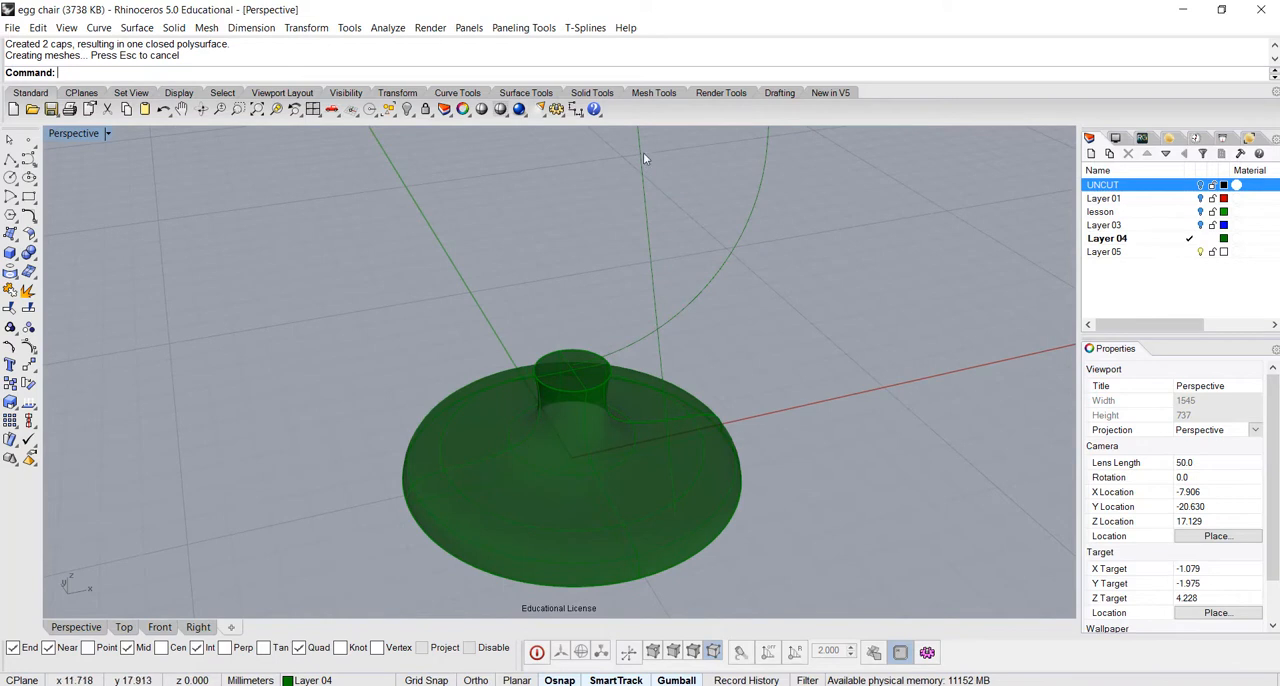
Show the hidden egg shell again and Boolean-union it with the capped stand
right_click(407, 109)
right_drag(840, 409, 801, 486)
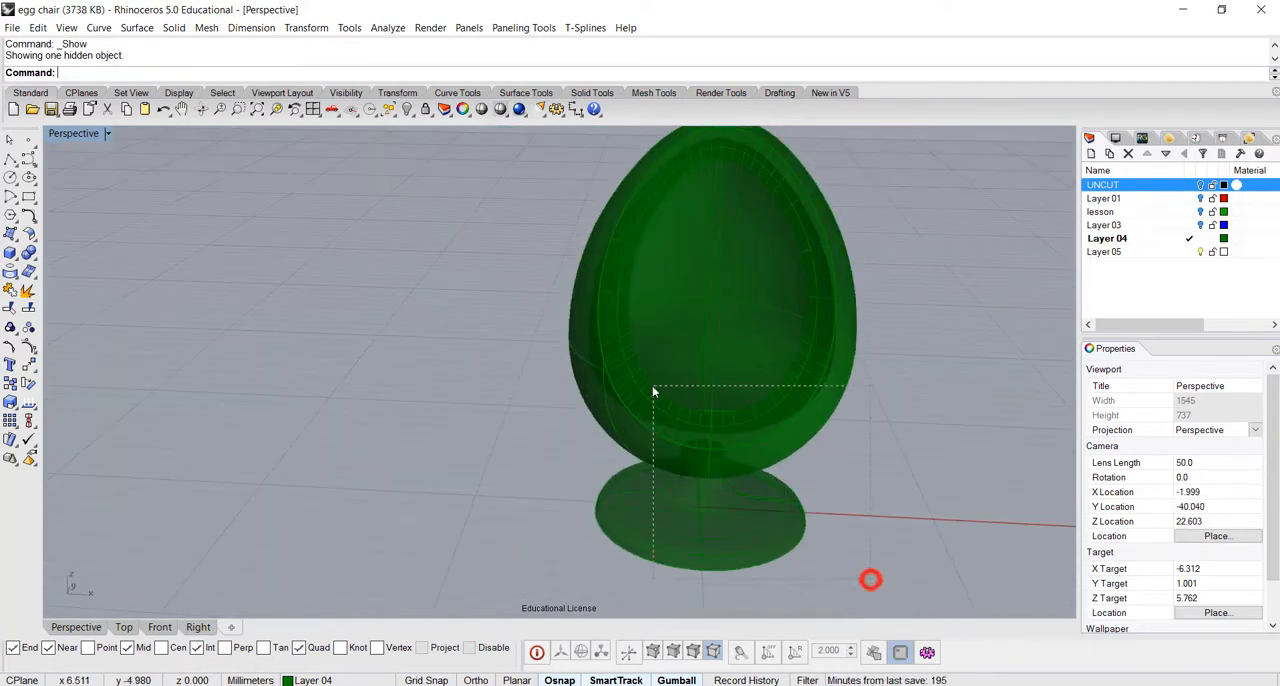
drag(653, 391, 653, 391)
click(28, 252)
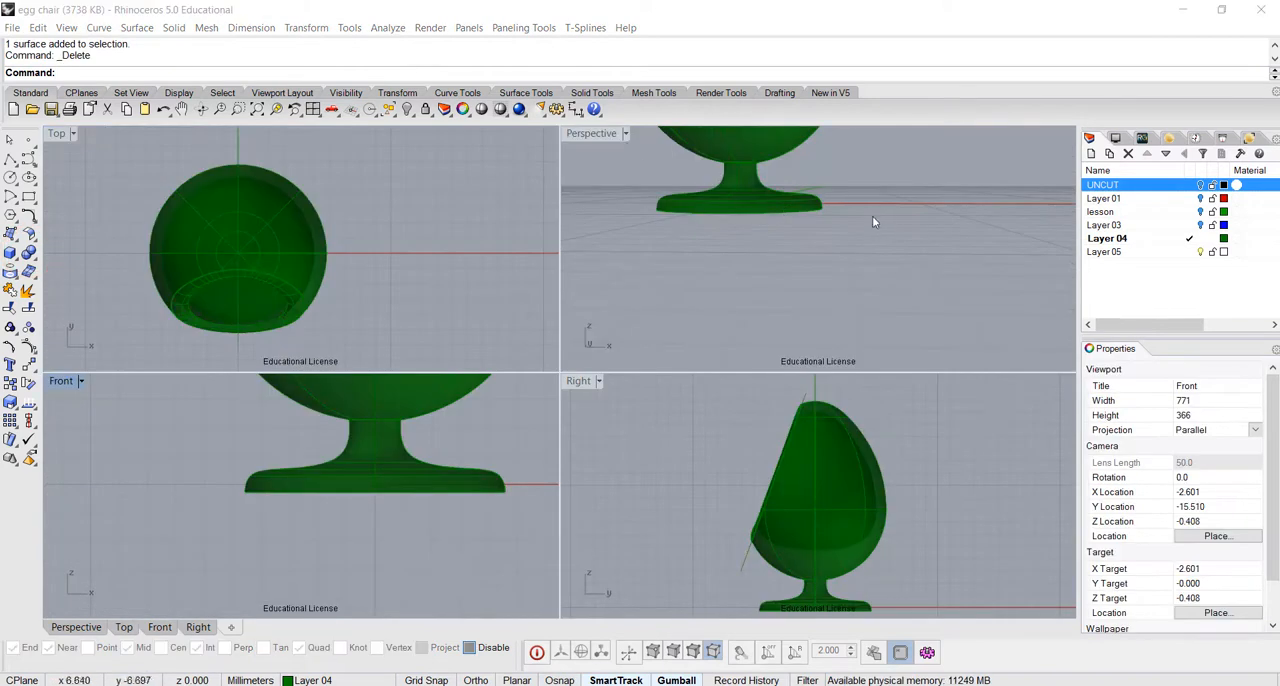
Create a solid sphere centred on the origin, about 8.9 mm in diameter, as the base shape for a seat cushion
right_drag(872, 222, 834, 261)
scroll(815, 282, up, 2)
right_drag(305, 266, 251, 270)
click(10, 253)
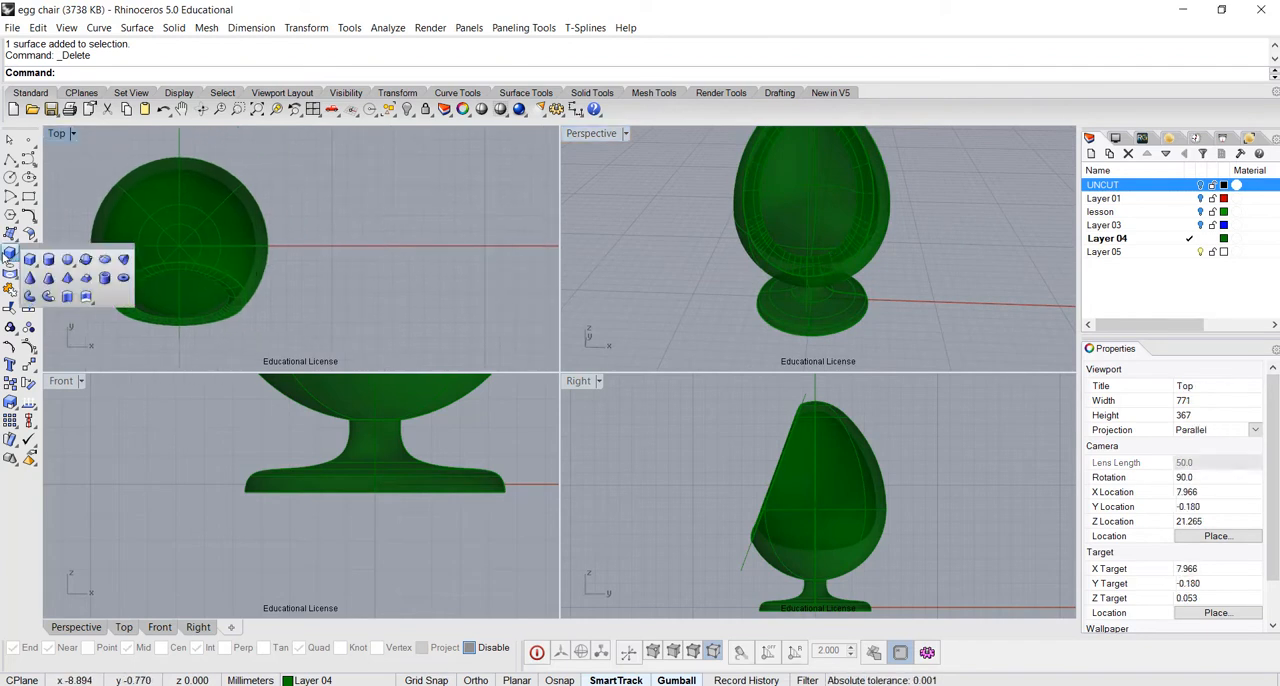
click(68, 259)
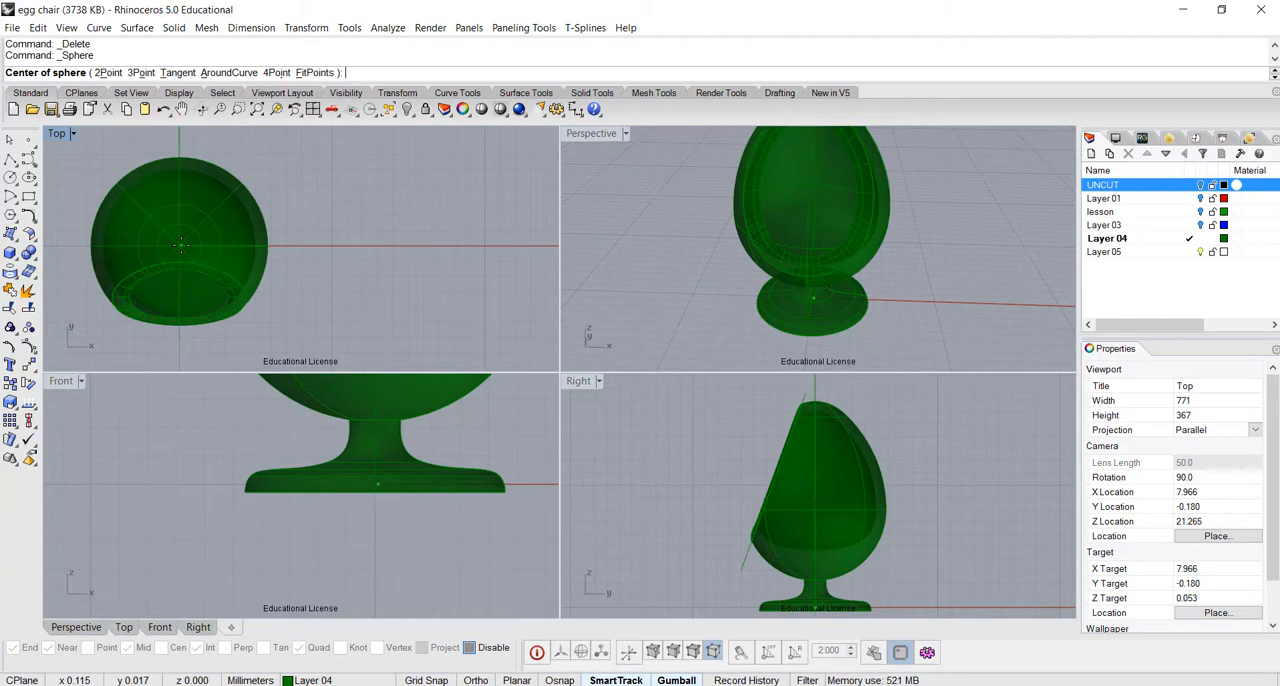
text(0)
key(Return)
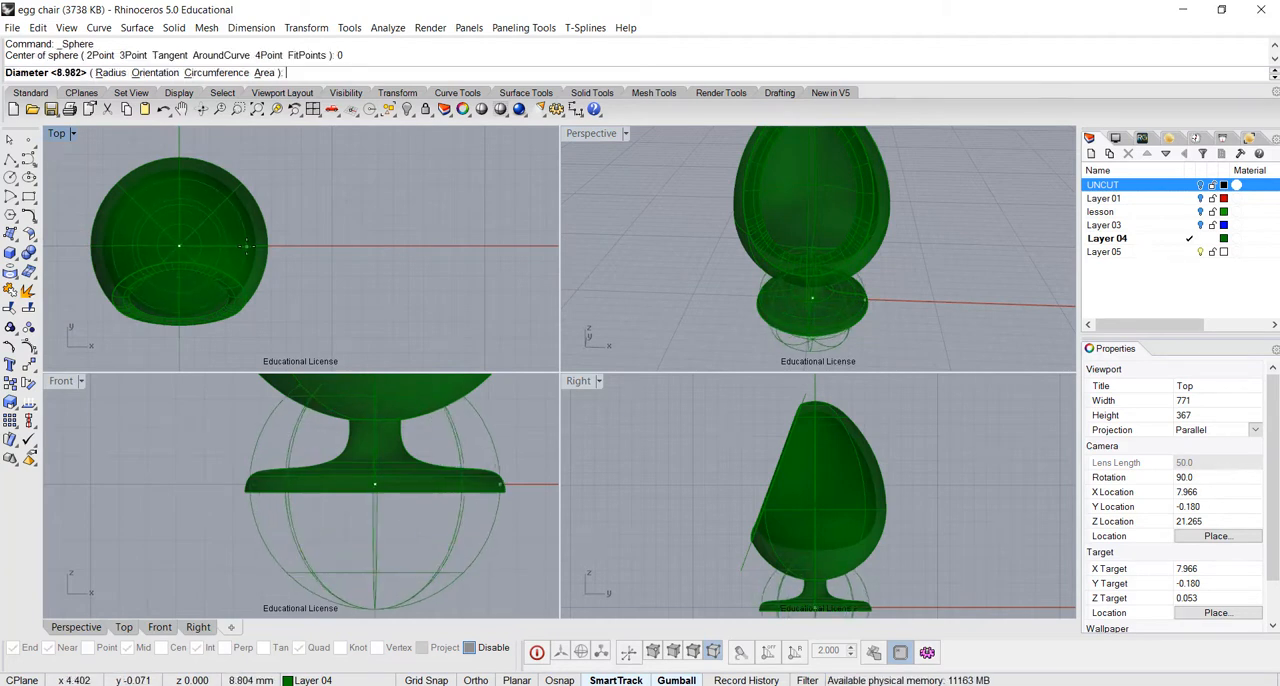
click(247, 246)
click(410, 534)
In the Front view, move the sphere straight down below the stand and scale it vertically into a thin disc
scroll(405, 500, down, 4)
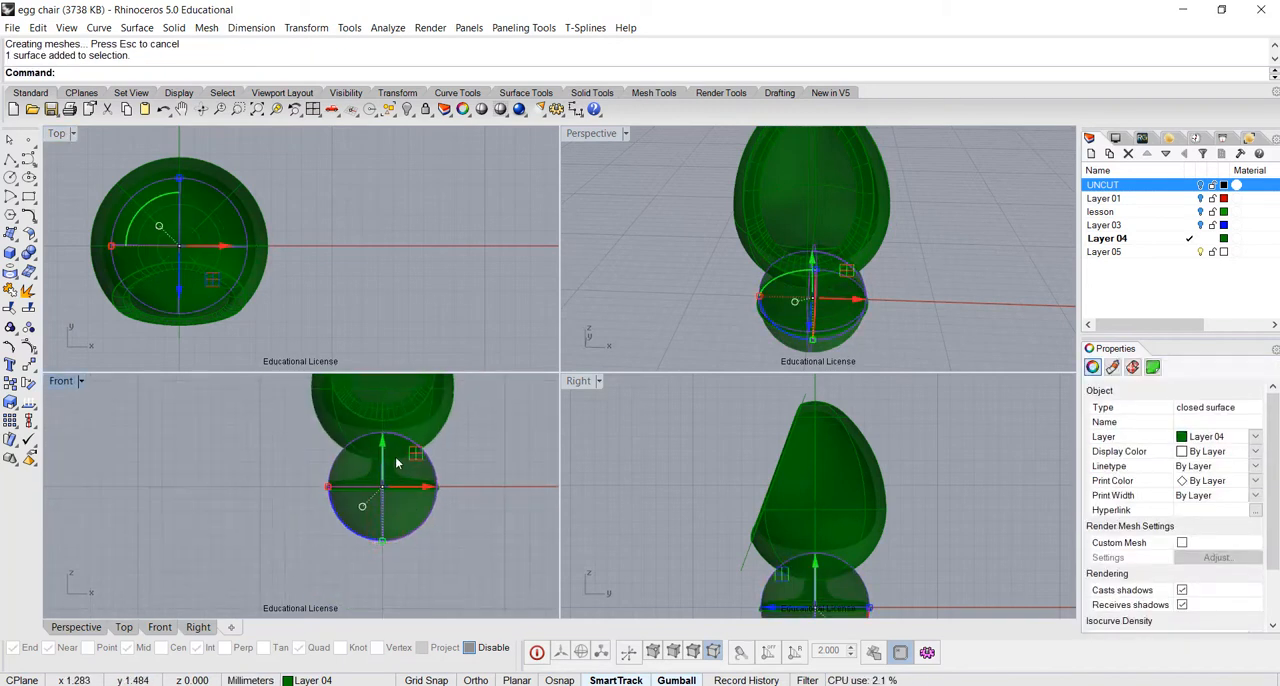
drag(383, 445, 370, 531)
right_drag(382, 553, 350, 468)
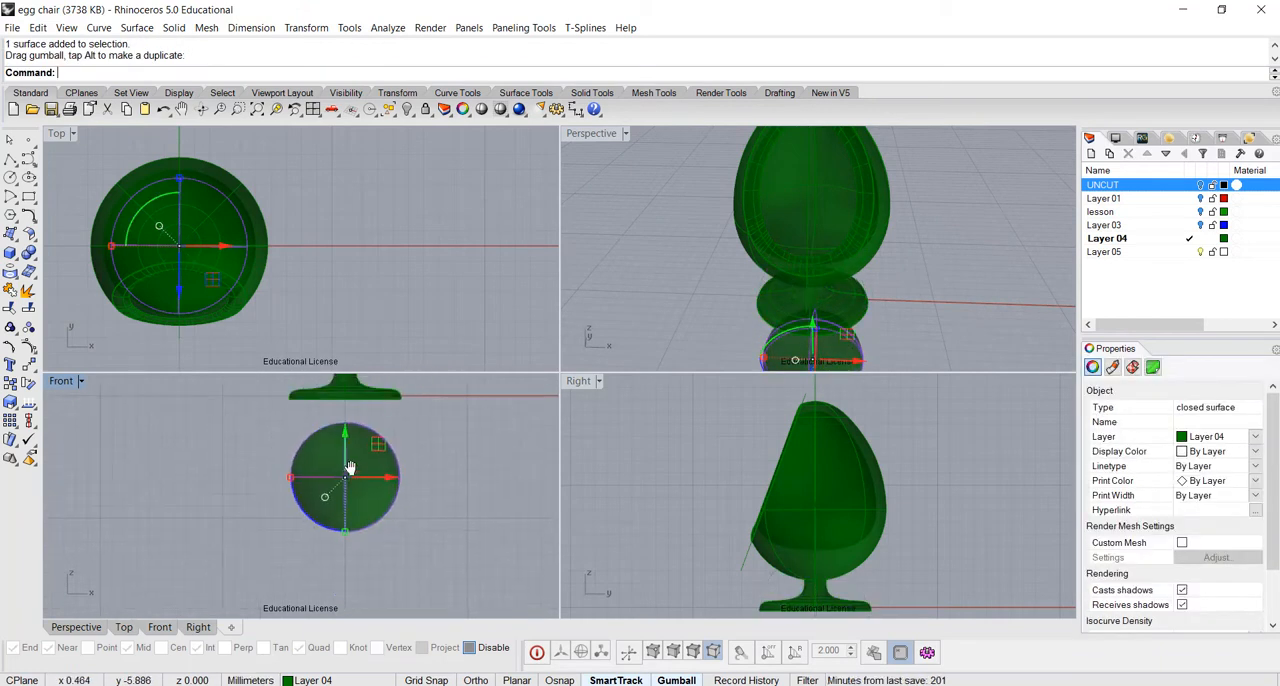
double_click(61, 381)
drag(646, 443, 673, 355)
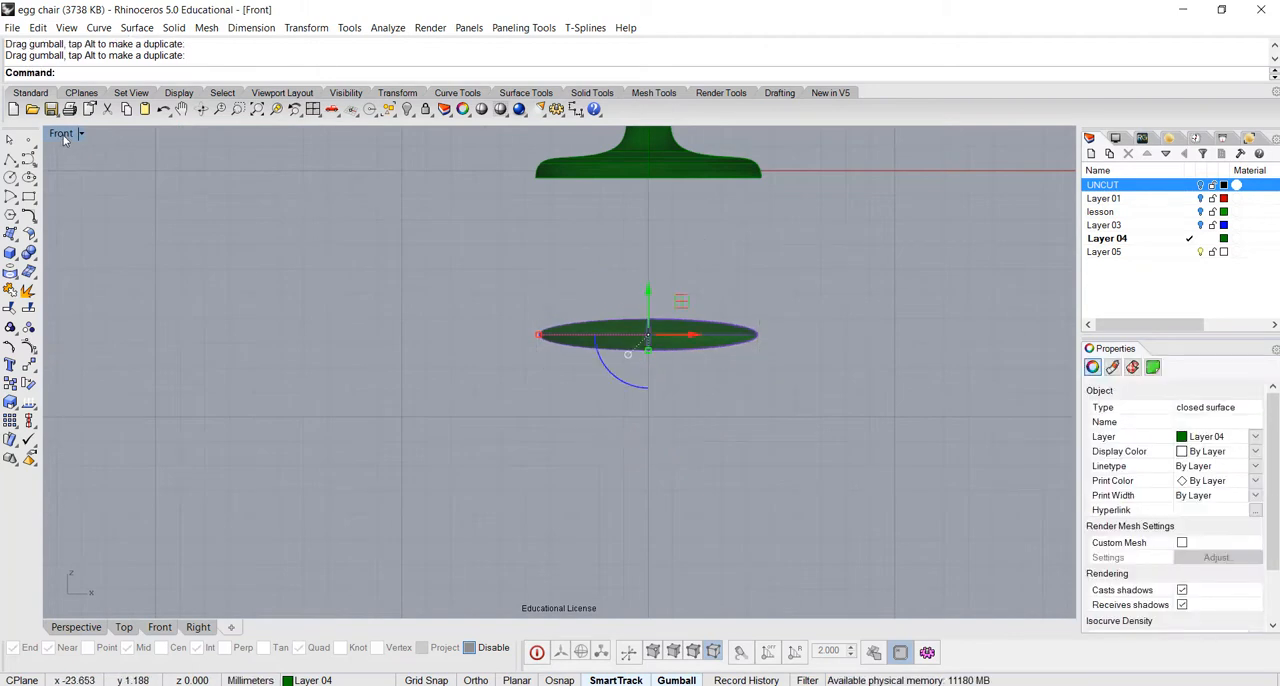
double_click(61, 134)
right_drag(896, 297, 955, 268)
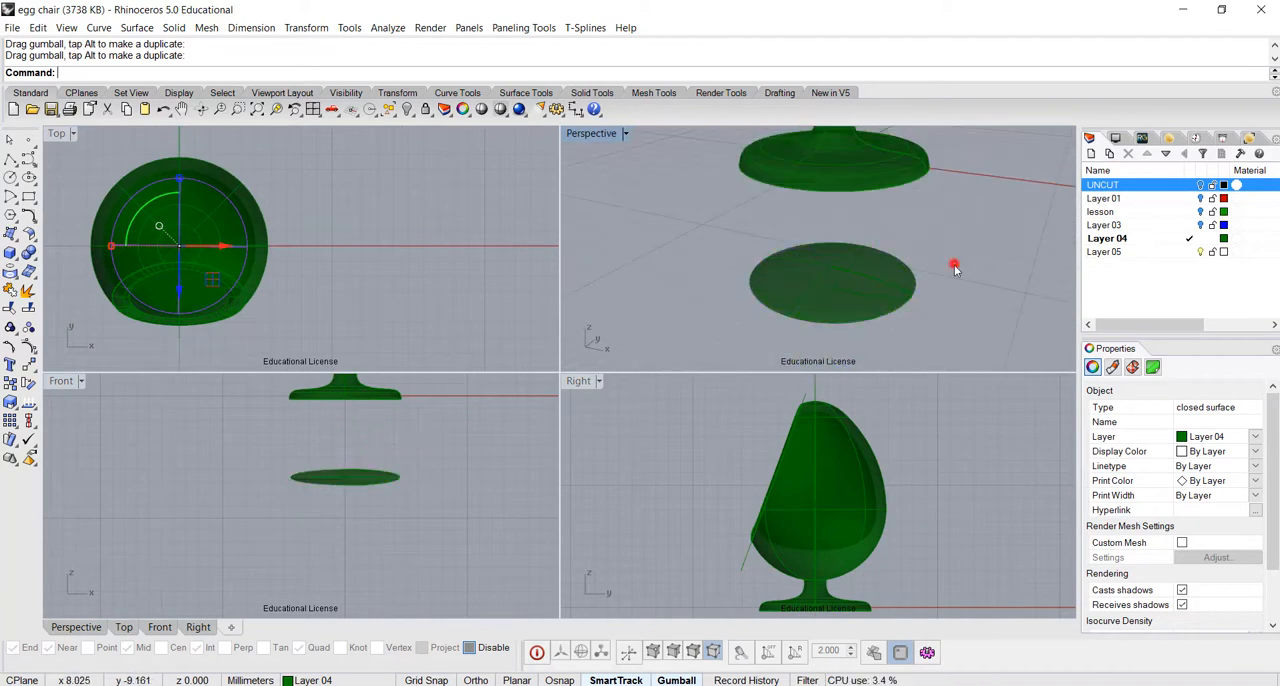
click(955, 268)
Turn on the flattened disc's control points and lower its top-centre point to form a dimple
click(878, 292)
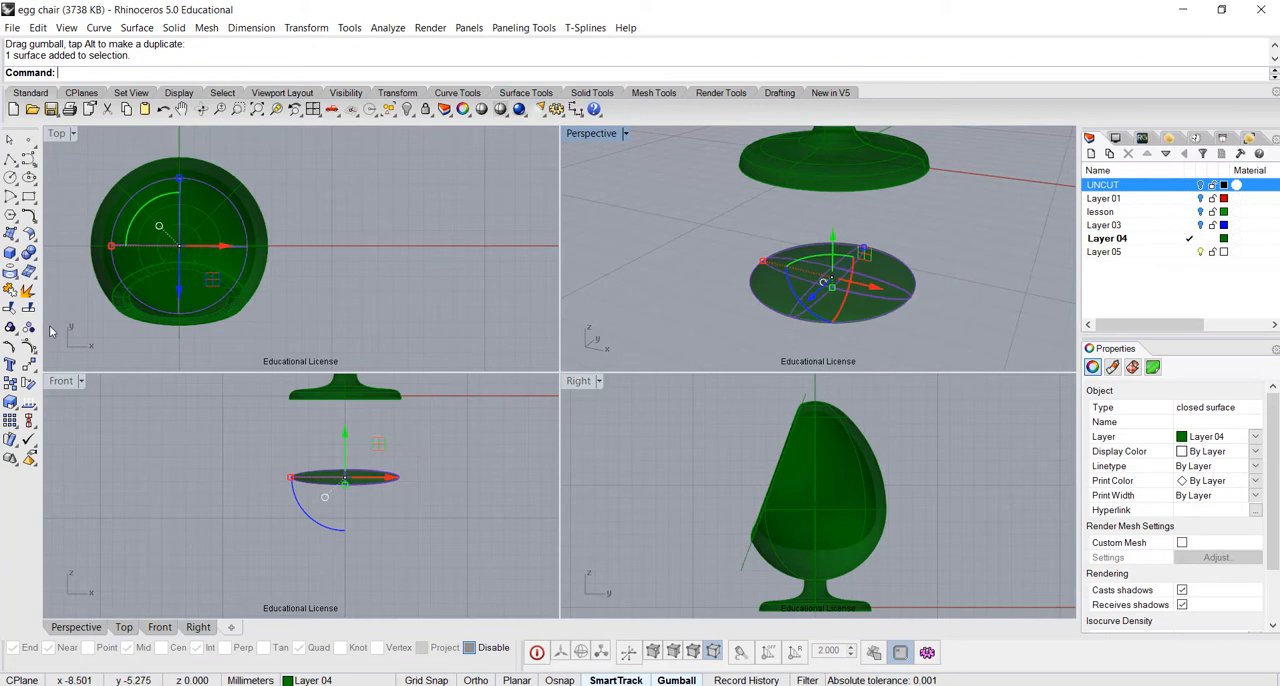
click(25, 346)
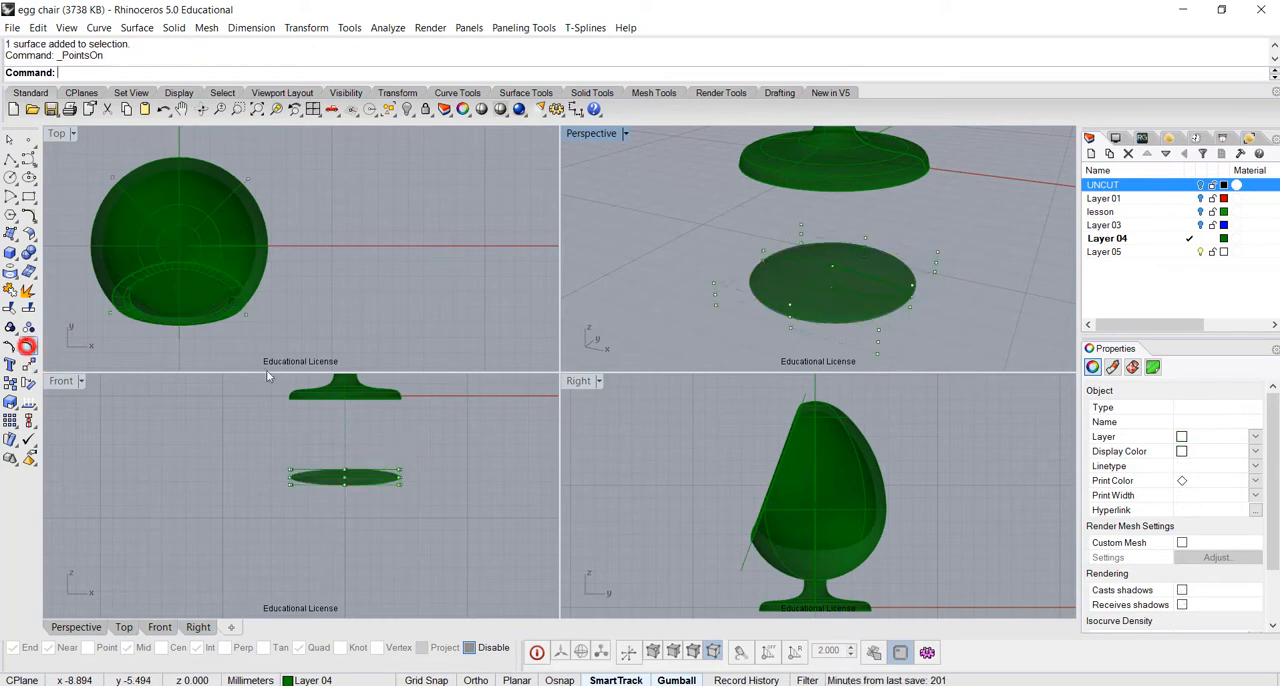
right_drag(854, 260, 828, 241)
scroll(805, 264, up, 6)
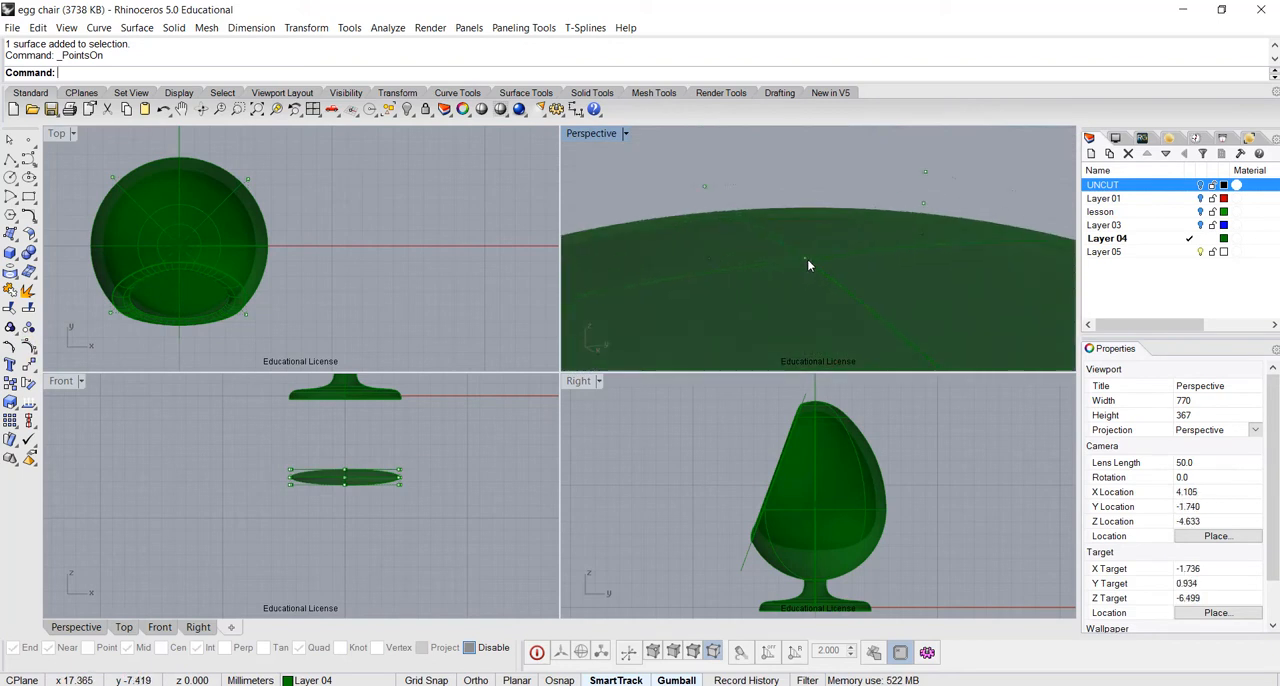
click(803, 258)
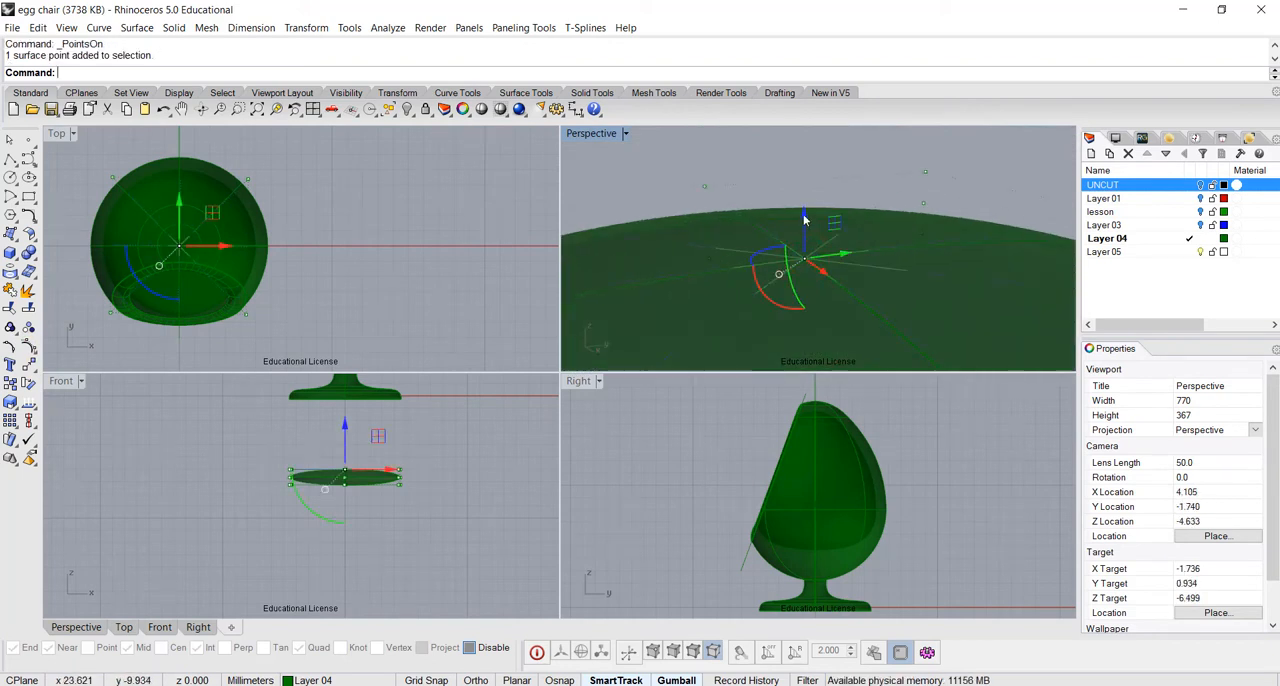
scroll(805, 215, down, 4)
drag(812, 200, 810, 252)
click(988, 220)
Raise the disc's top-centre control point slightly to make the dimple shallower
right_drag(863, 309, 961, 262)
right_drag(871, 273, 834, 297)
click(826, 303)
drag(830, 262, 831, 243)
click(830, 243)
click(960, 202)
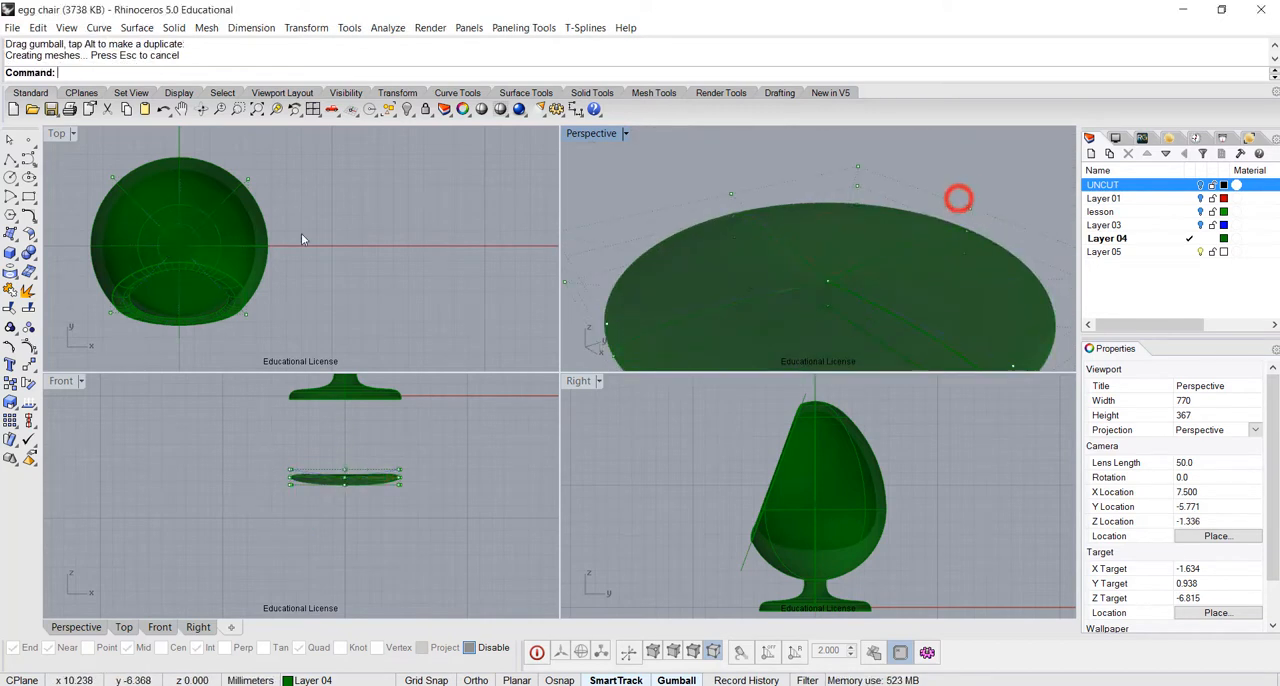
With object snaps enabled, create a sphere about 1.5 mm in diameter centred on the disc's top-centre point
right_drag(849, 265, 900, 303)
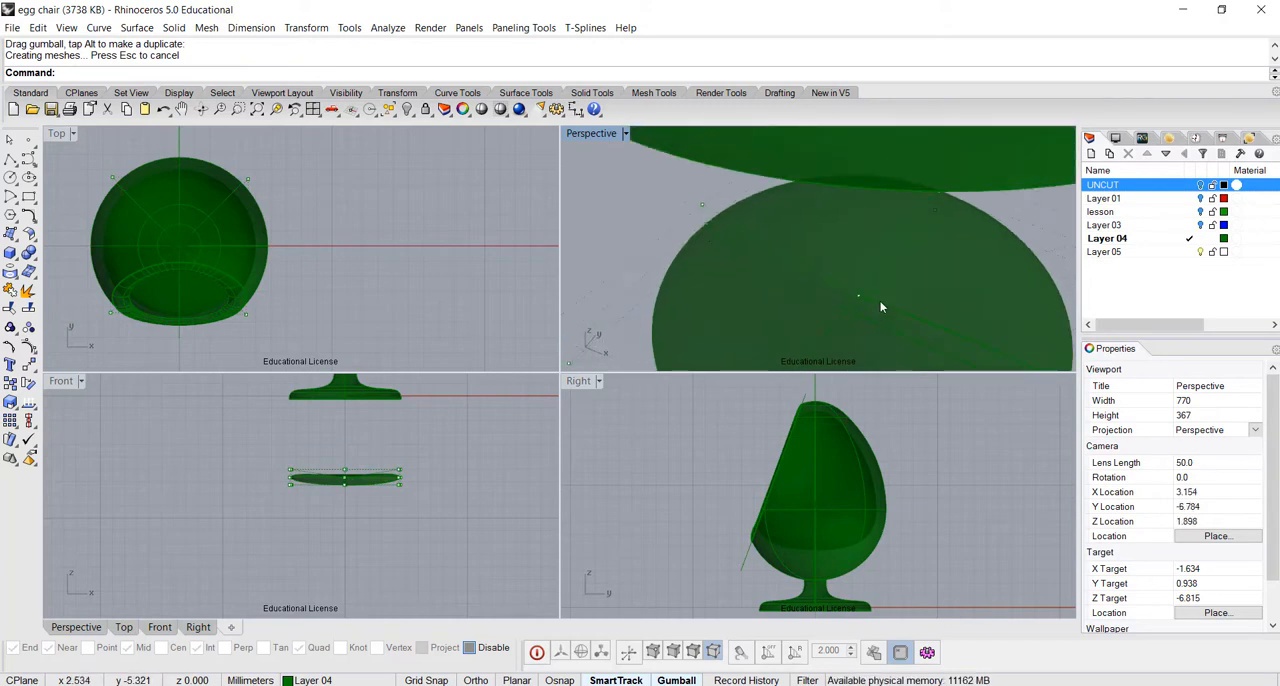
click(12, 254)
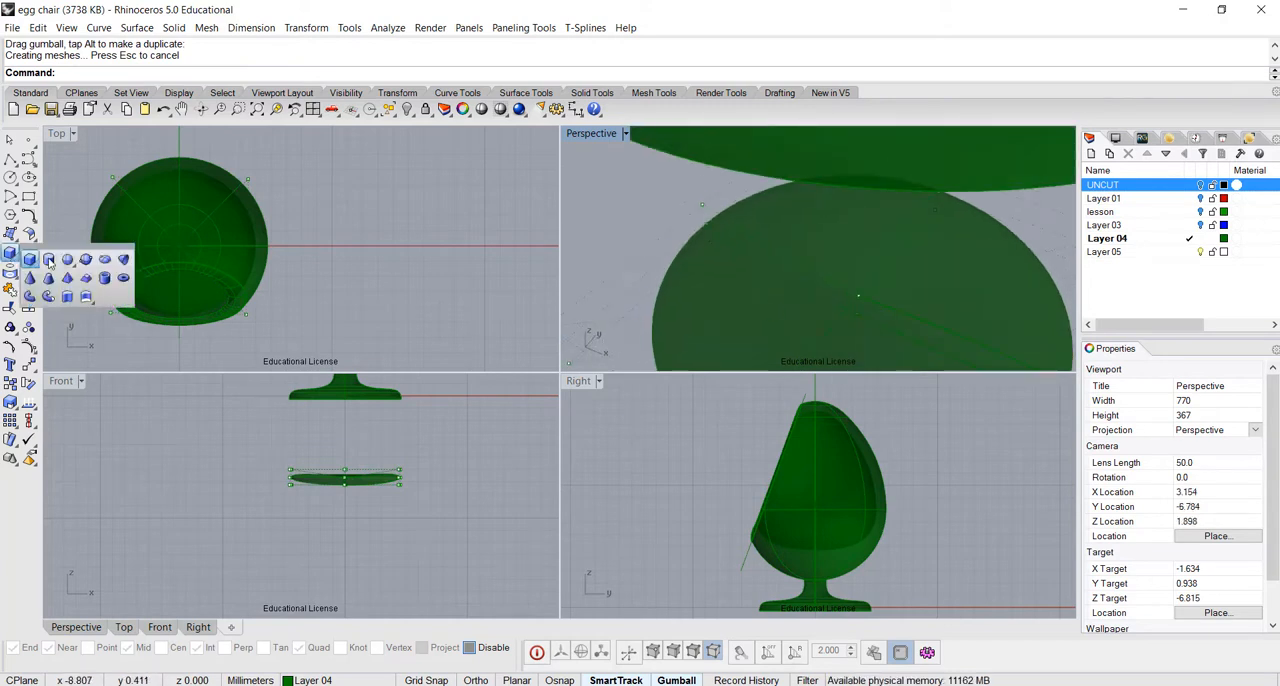
click(67, 260)
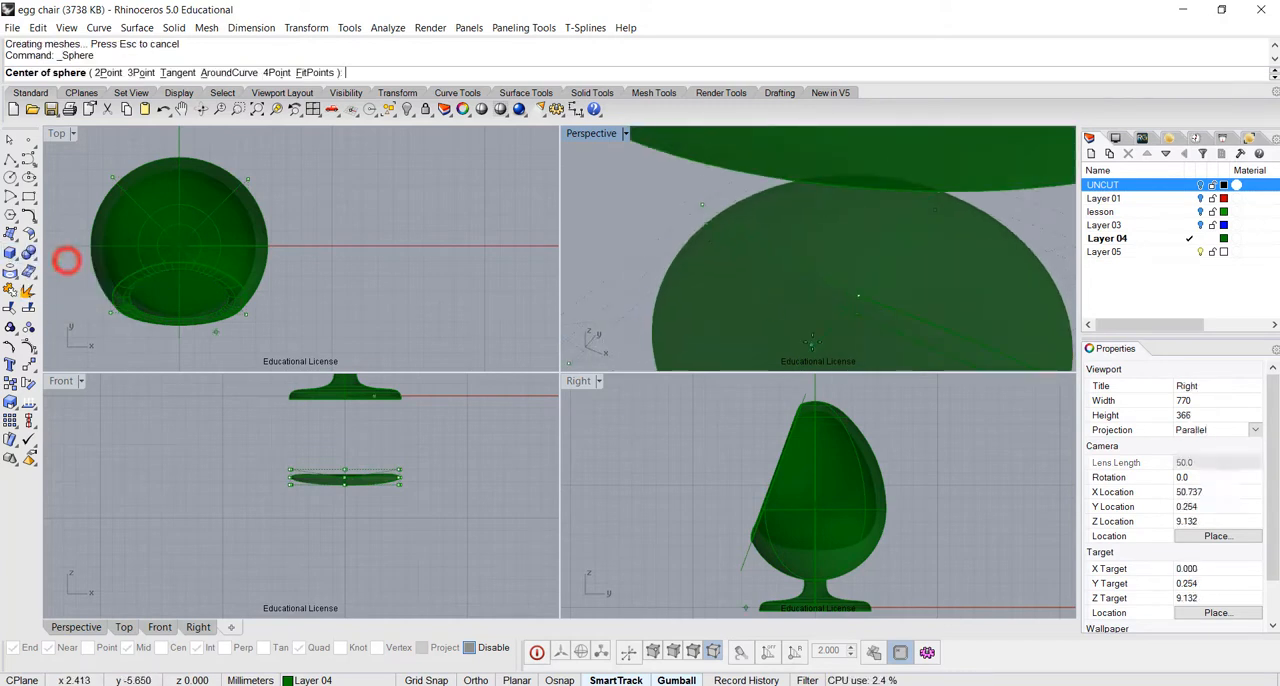
click(469, 648)
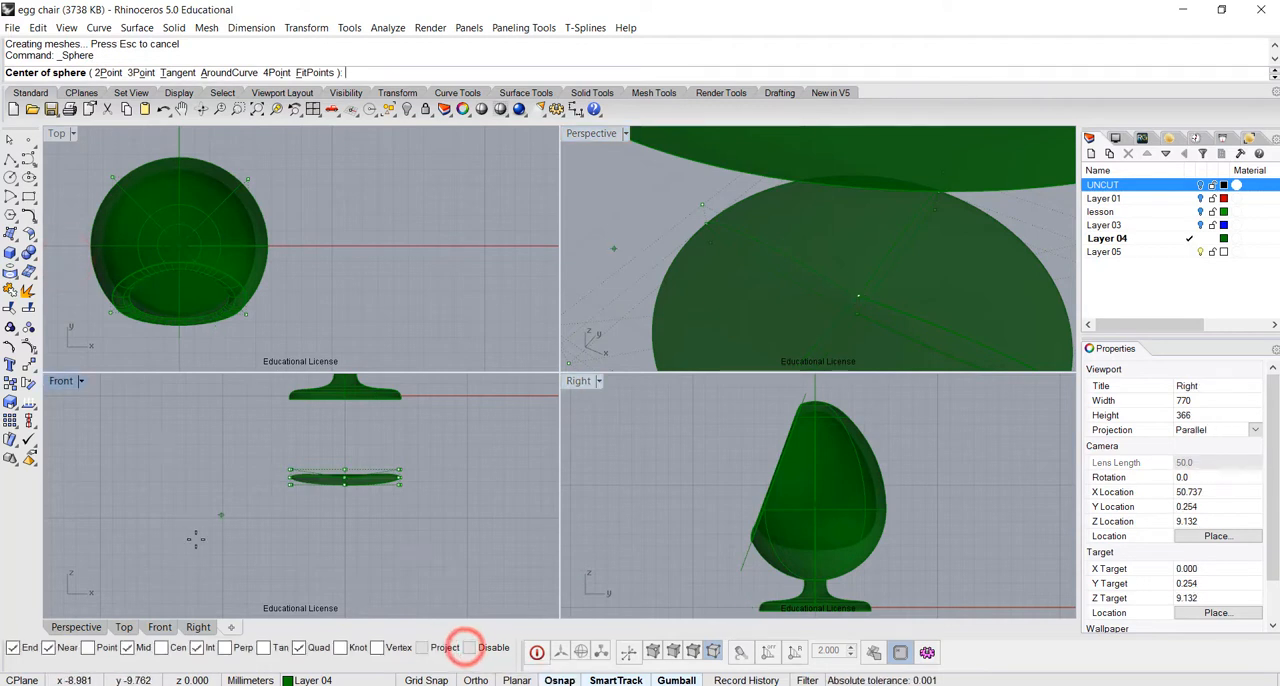
click(858, 294)
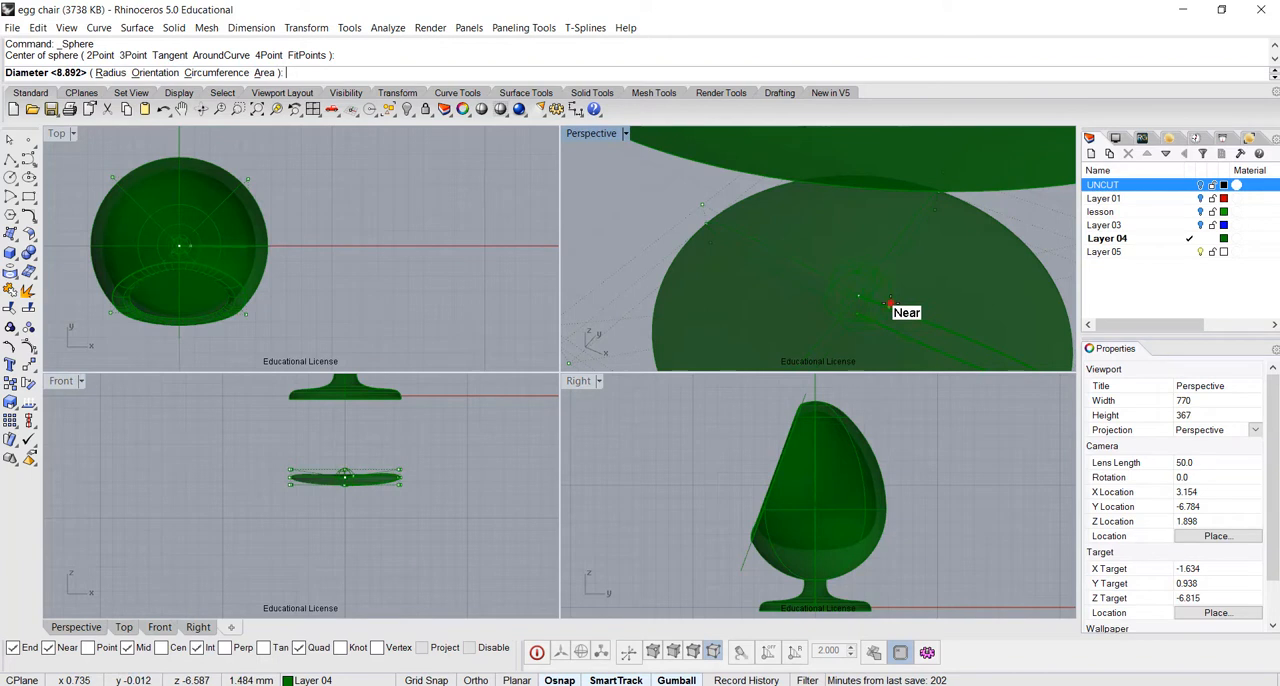
click(889, 301)
Flatten the small sphere vertically into a low cushion button
right_drag(910, 331, 855, 254)
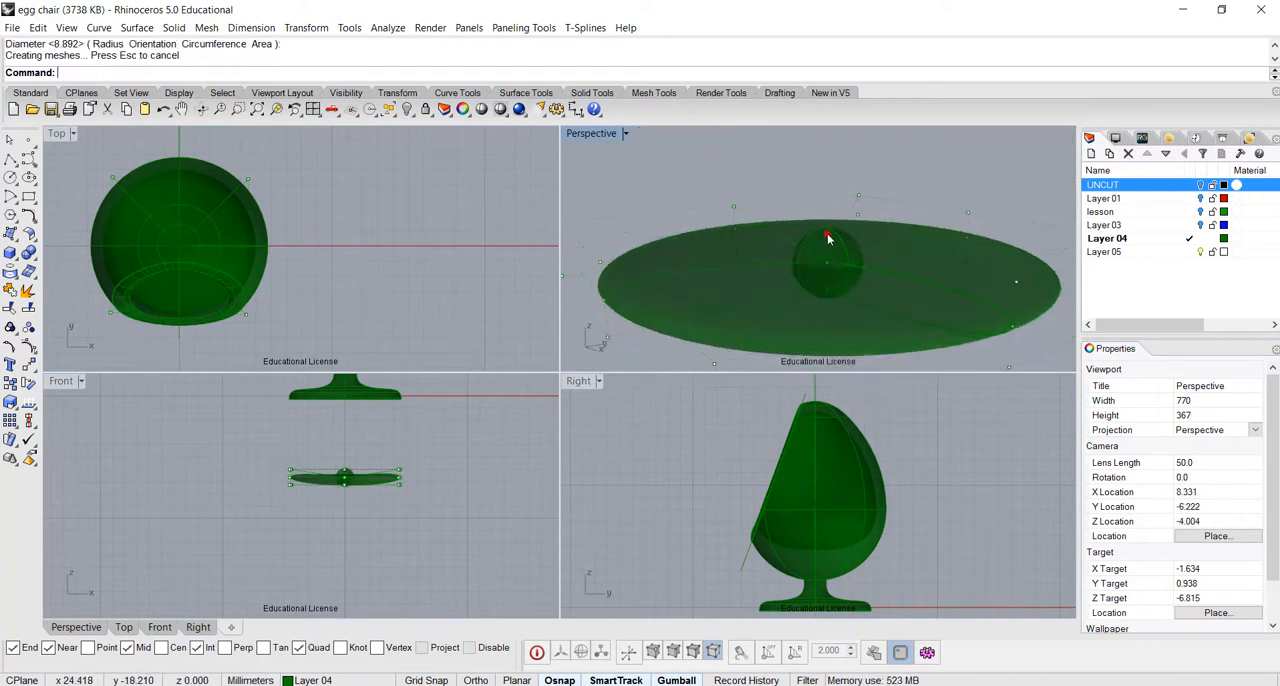
click(827, 240)
drag(829, 298, 830, 282)
click(973, 187)
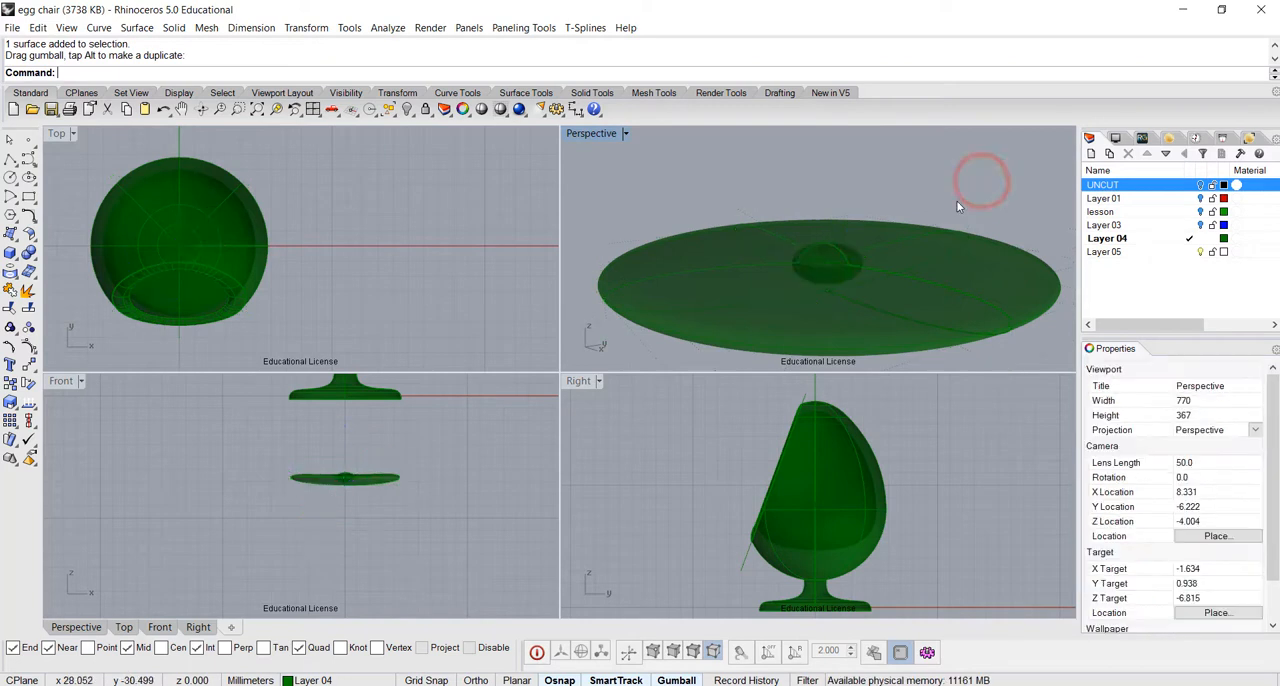
Boolean-union the flattened button with the cushion disc
right_drag(883, 280, 839, 252)
right_click(816, 263)
scroll(868, 266, down, 5)
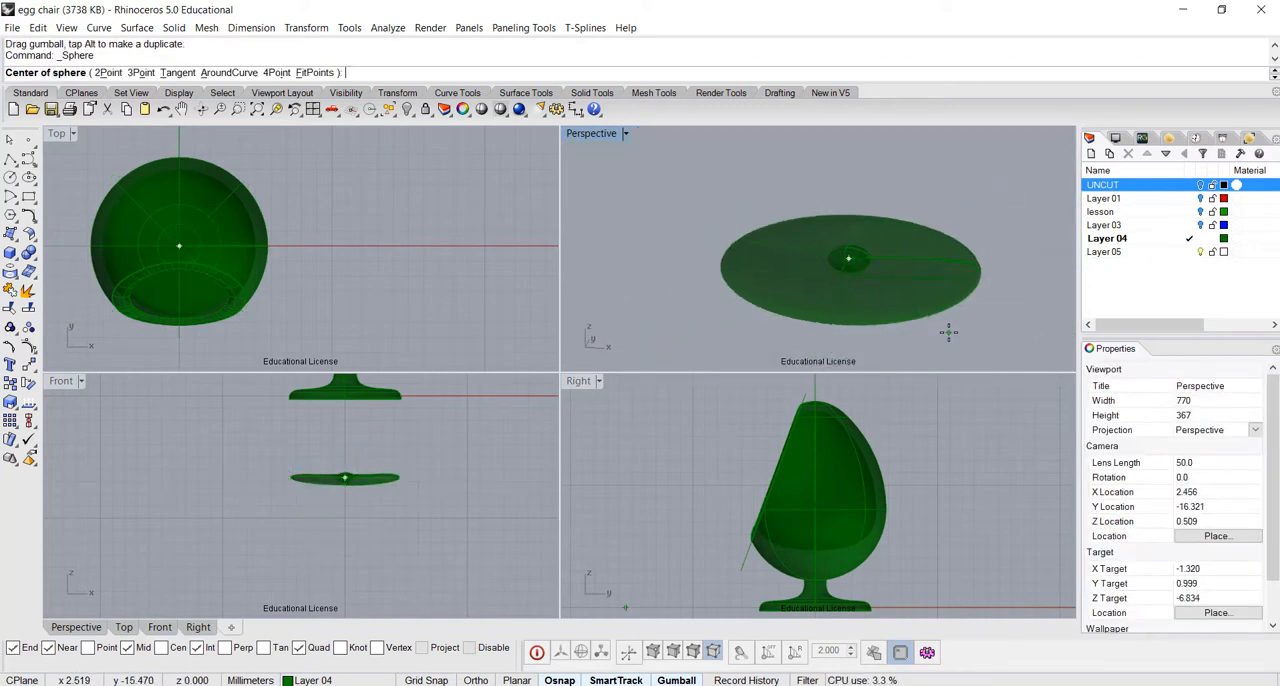
key(Escape)
drag(885, 292, 882, 290)
click(28, 250)
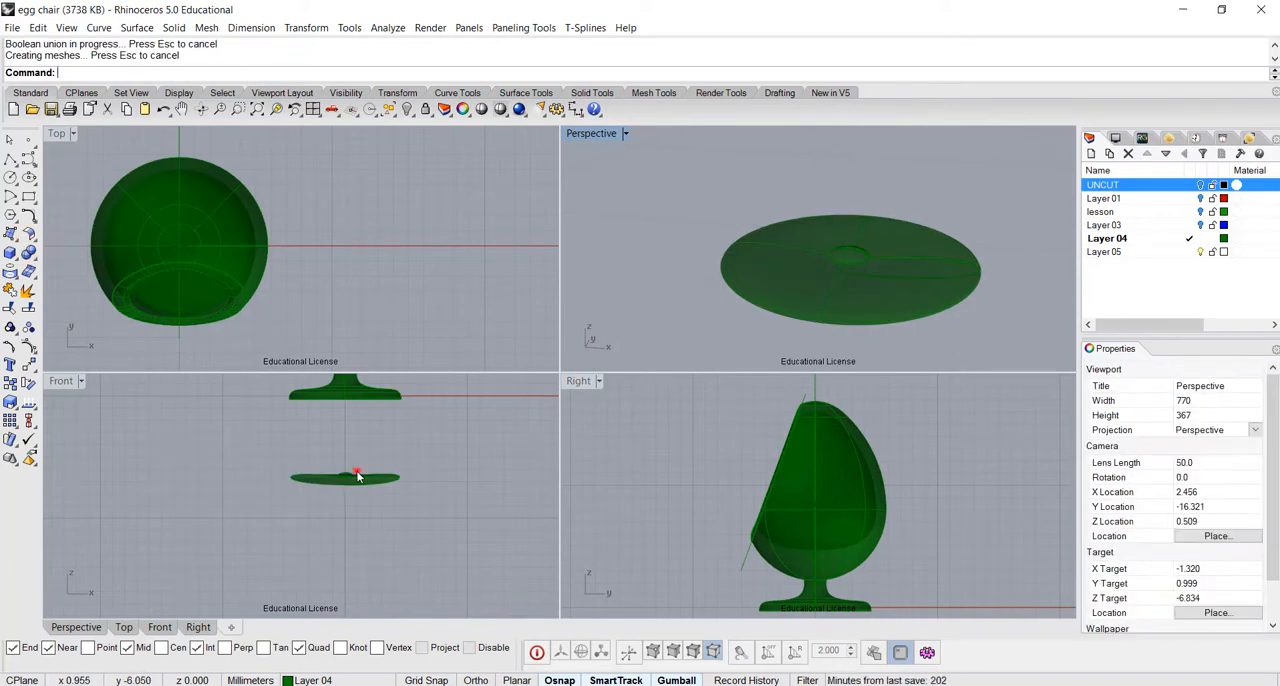
In the Front view, move the cushion straight up from below the stand into the lower part of the egg
click(358, 475)
scroll(402, 428, down, 2)
right_drag(402, 428, 338, 572)
drag(326, 559, 347, 442)
click(346, 241)
scroll(866, 230, down, 5)
right_drag(866, 229, 852, 330)
right_drag(864, 268, 856, 330)
scroll(872, 199, down, 2)
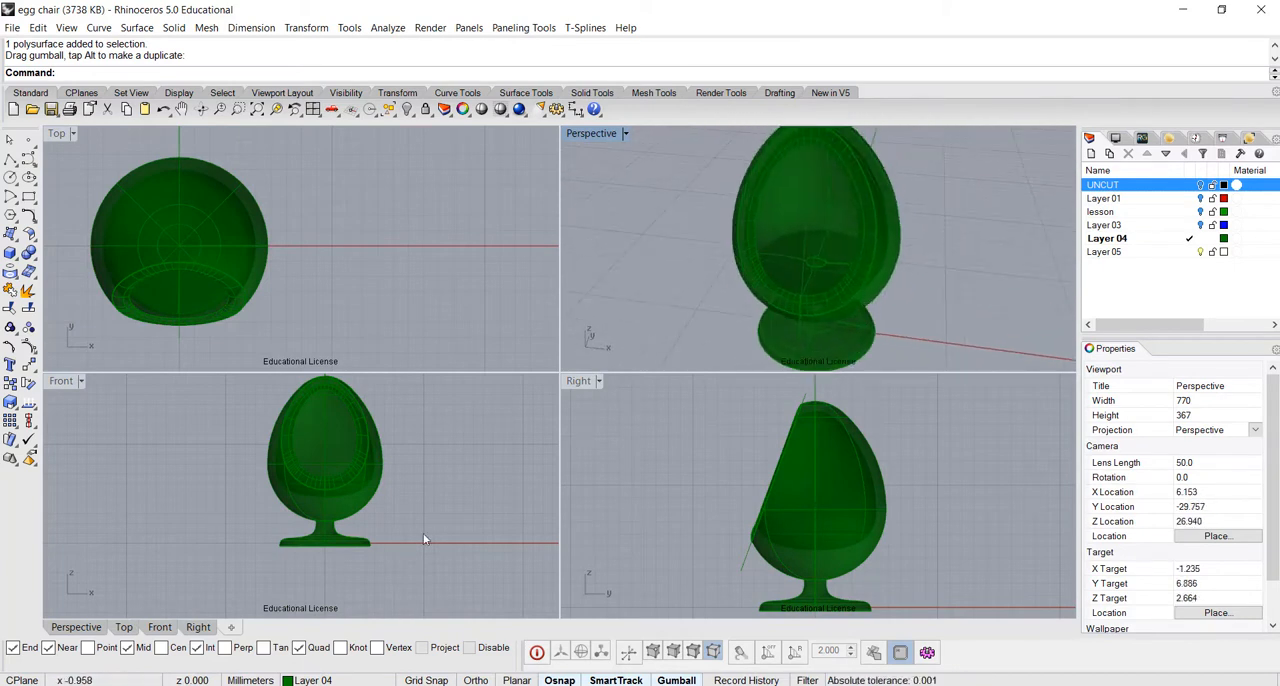
Fine-tune the cushion's height inside the egg in the Perspective view, lowering it slightly and then raising it a little
scroll(355, 518, up, 3)
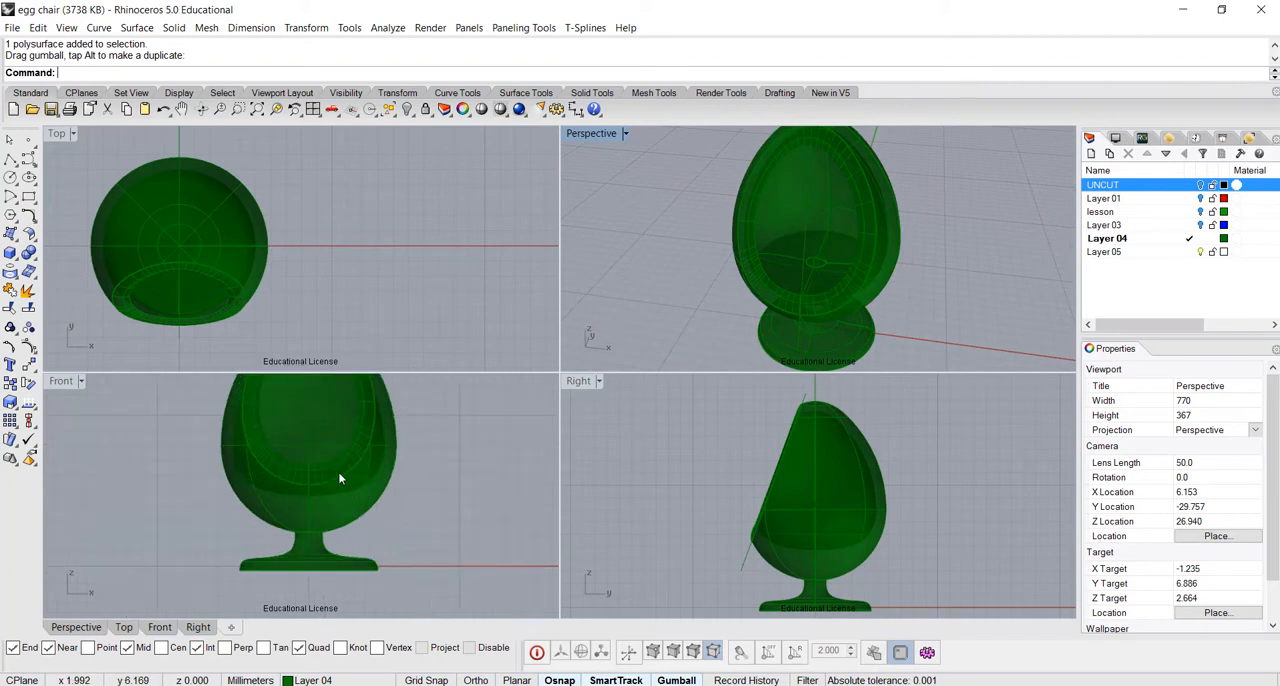
click(827, 263)
click(841, 268)
drag(815, 223, 815, 235)
click(960, 263)
right_drag(908, 334, 934, 304)
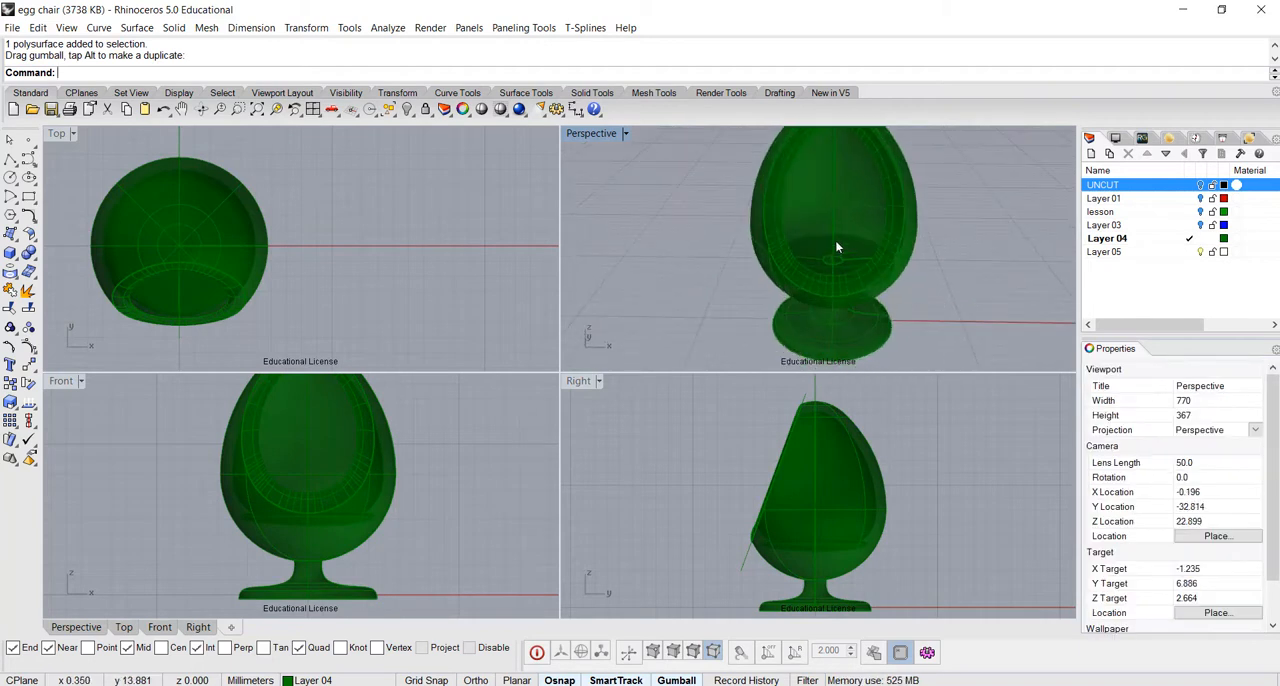
scroll(837, 247, up, 8)
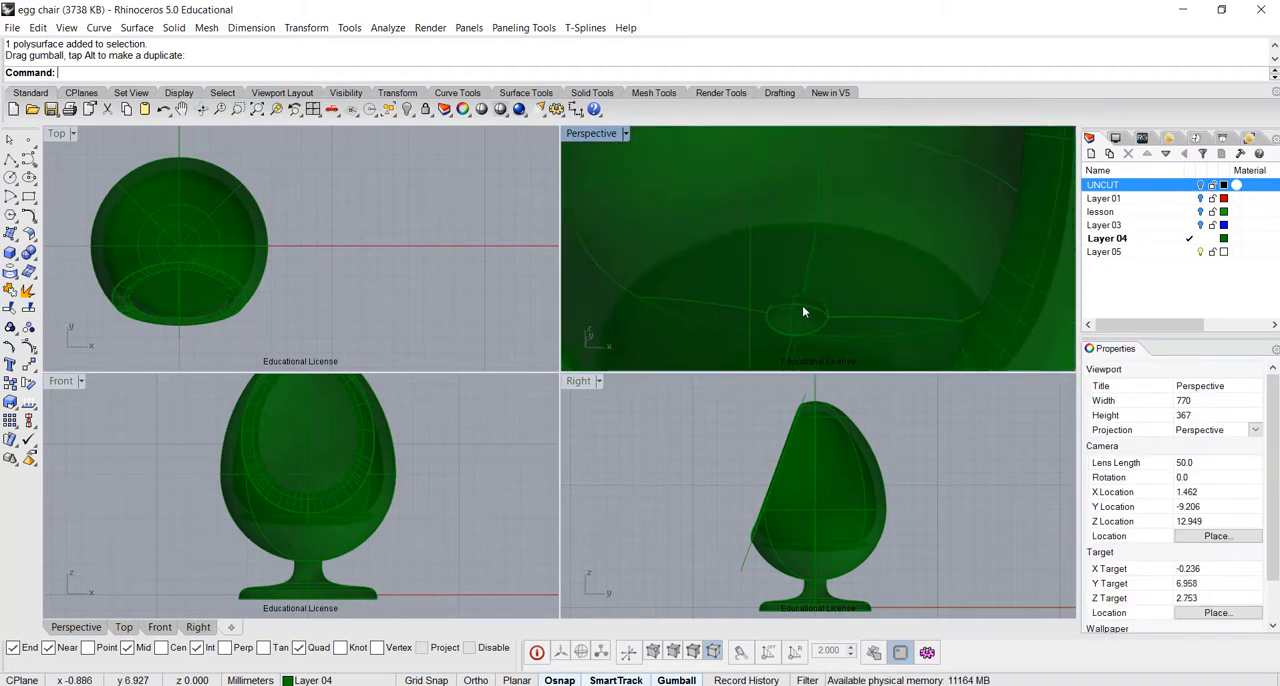
click(802, 310)
drag(798, 288, 798, 270)
click(461, 261)
Boolean-union the seat cushion with the egg chair body
scroll(692, 283, down, 6)
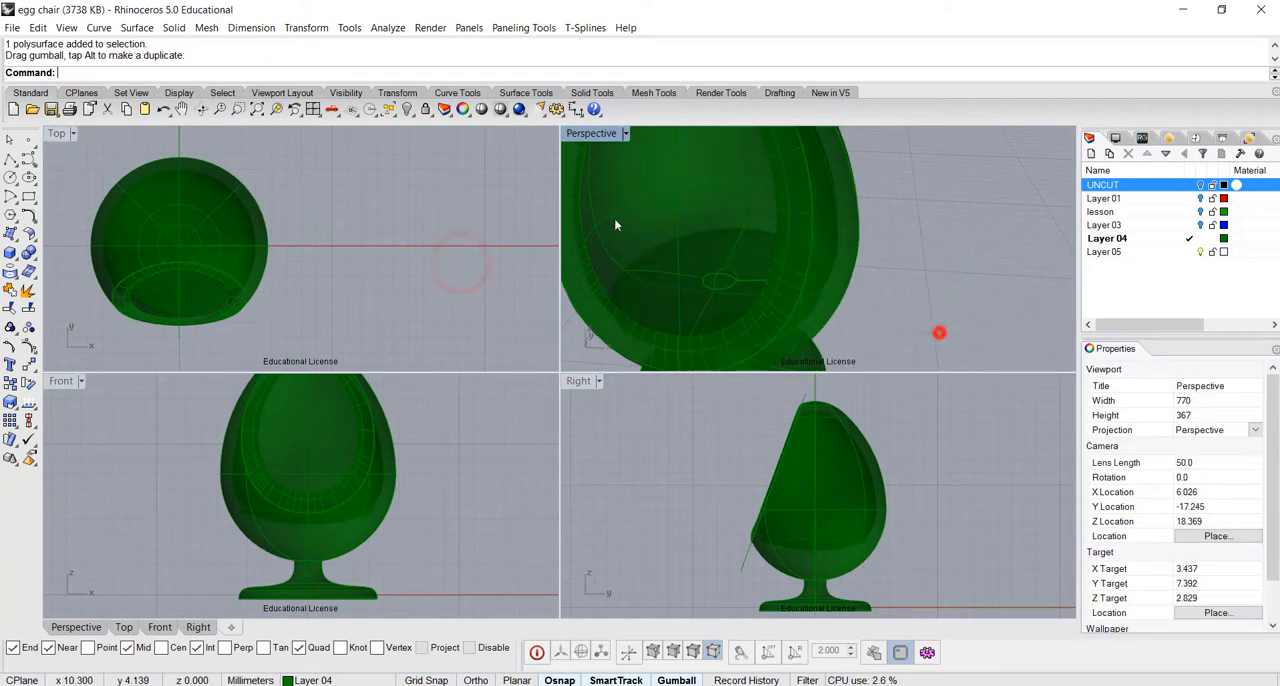
drag(939, 333, 655, 225)
click(29, 253)
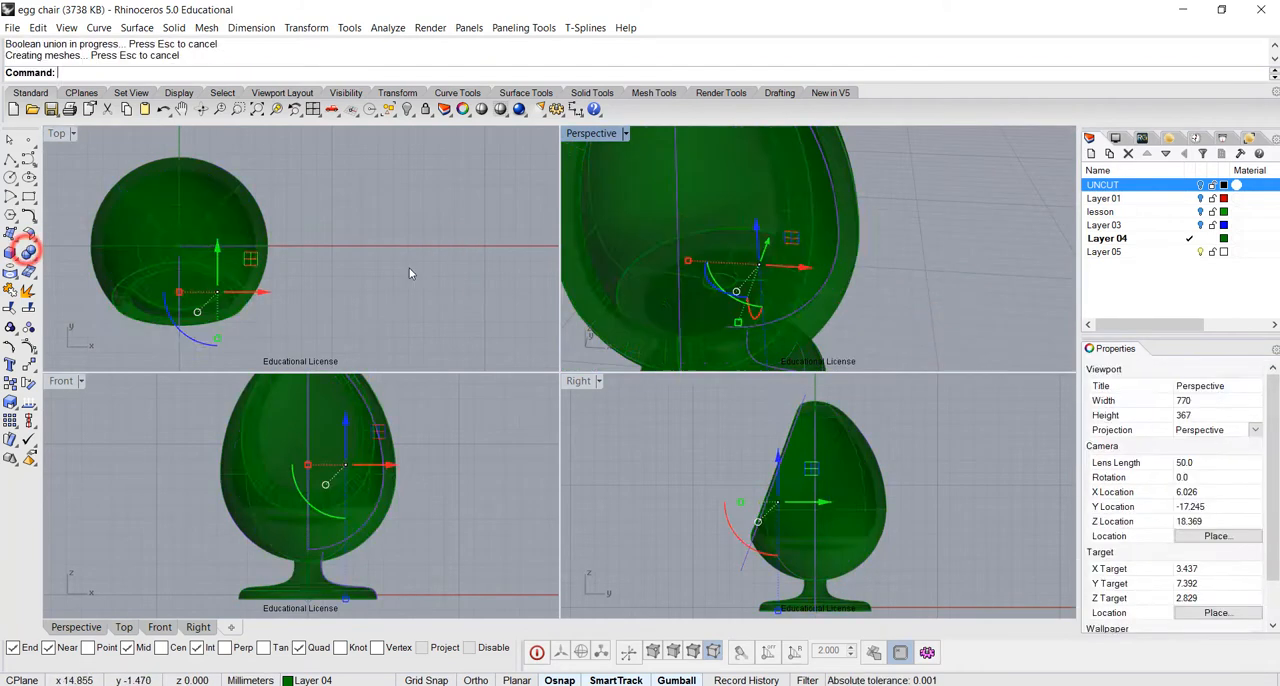
Switch the Perspective viewport to the Rendered display mode and bring the whole chair into view
click(905, 287)
scroll(880, 263, down, 5)
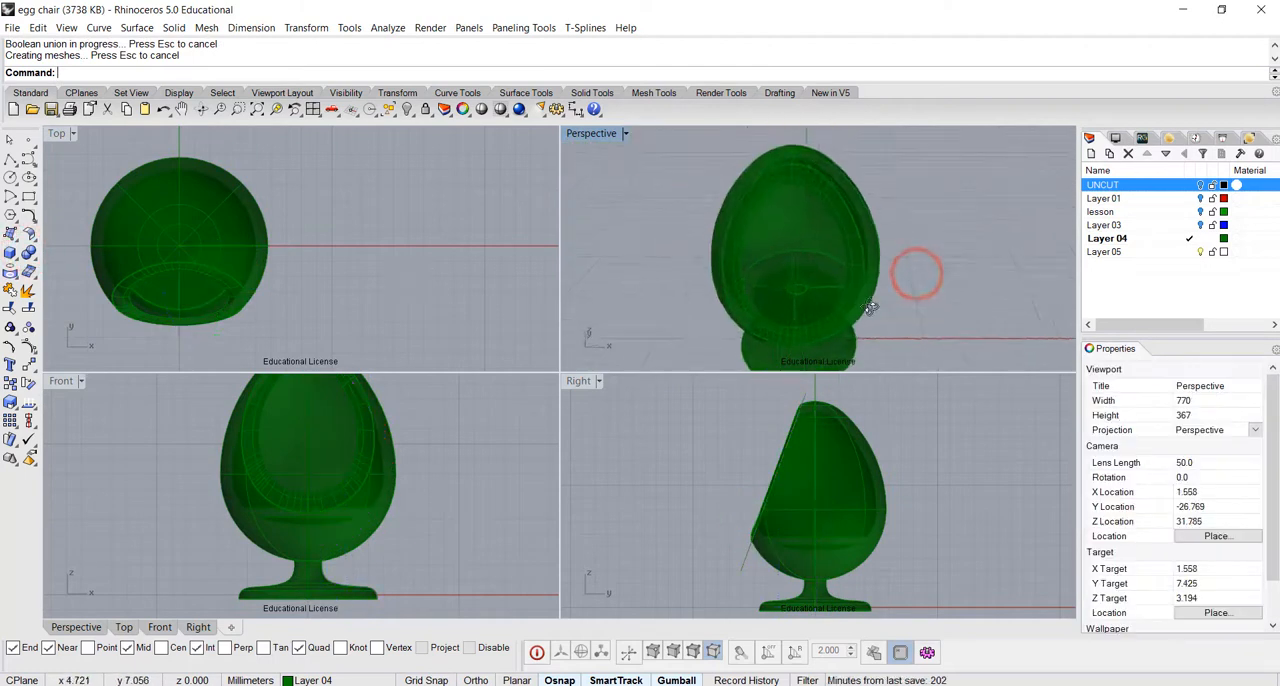
click(617, 137)
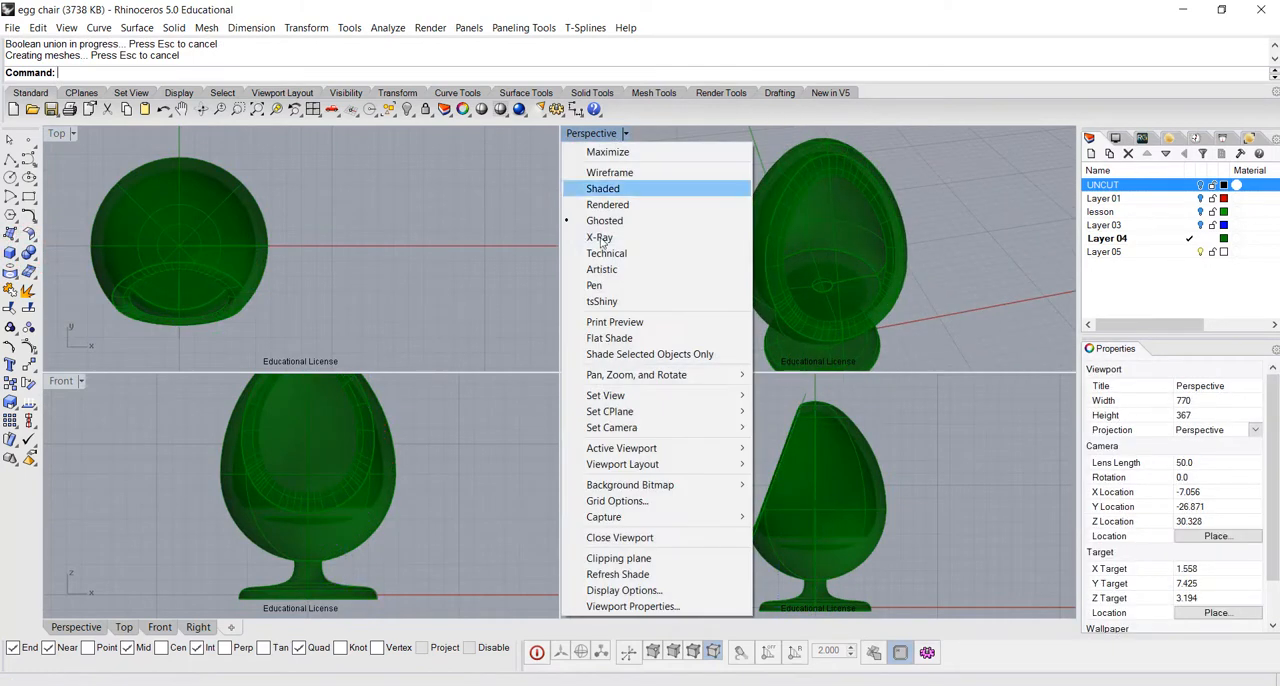
click(607, 204)
right_drag(608, 202, 879, 265)
scroll(793, 250, down, 2)
scroll(802, 254, down, 2)
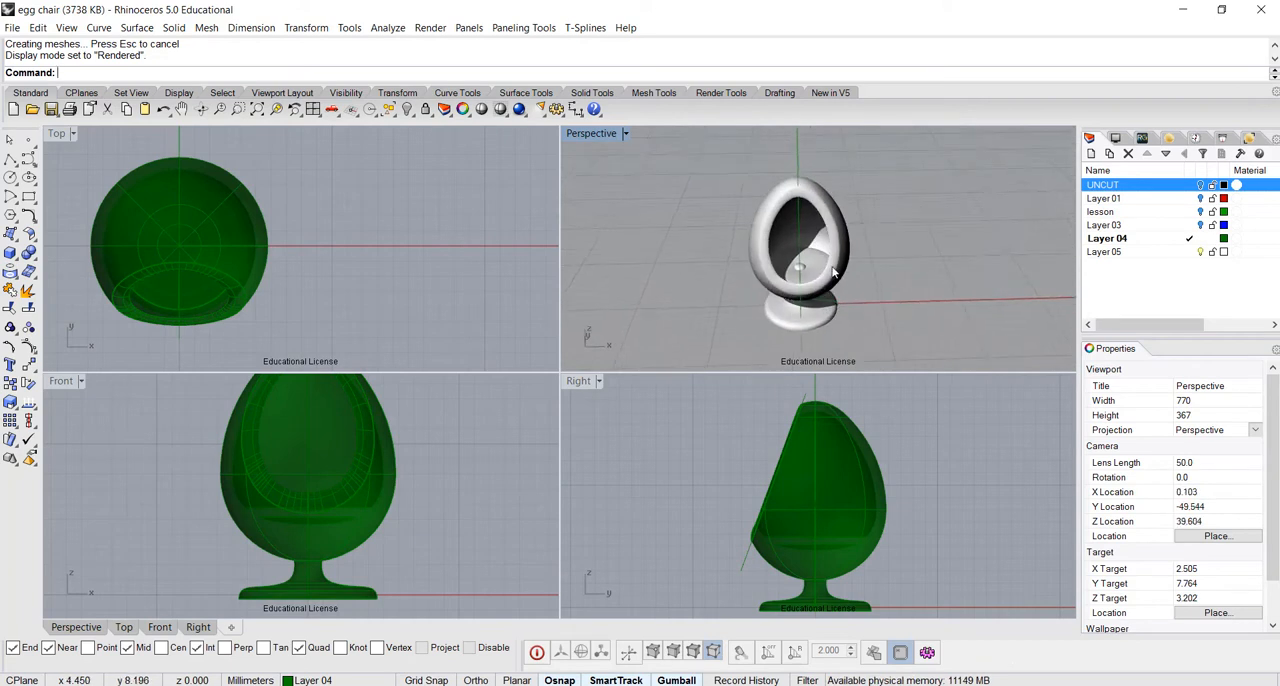
In the Front view, create an upright solid torus centred on the vertical axis just above the egg's tip
right_drag(299, 463, 279, 583)
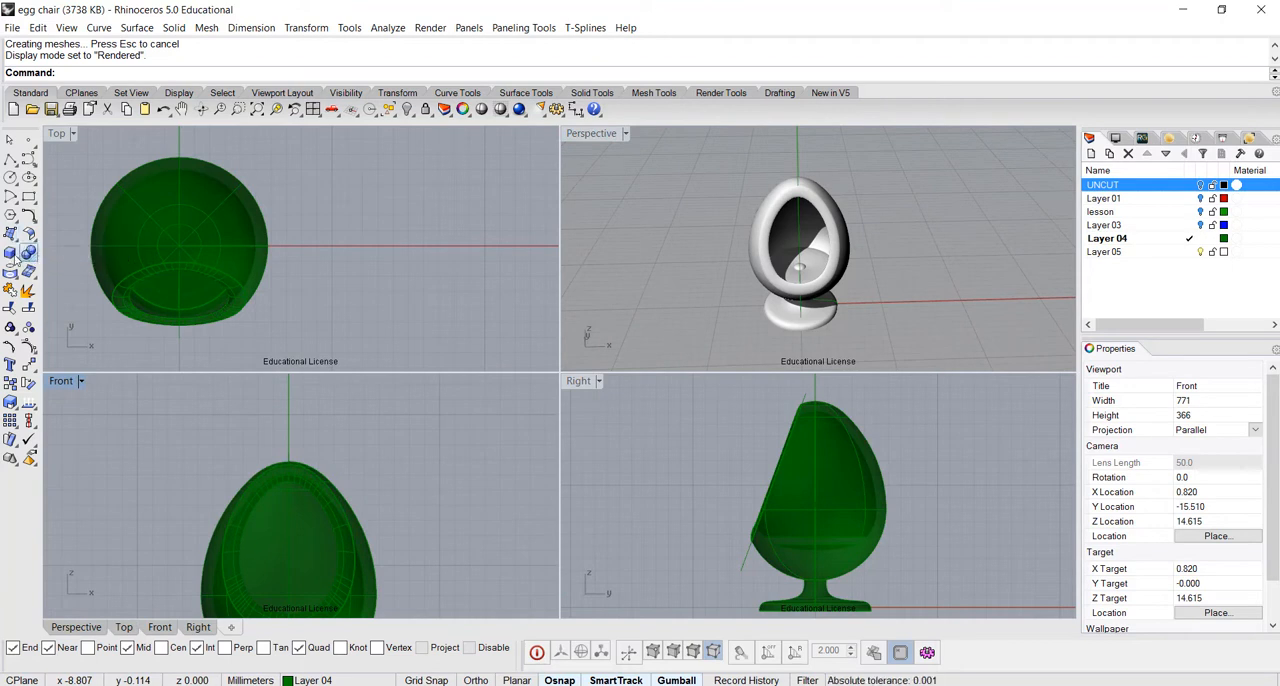
click(8, 255)
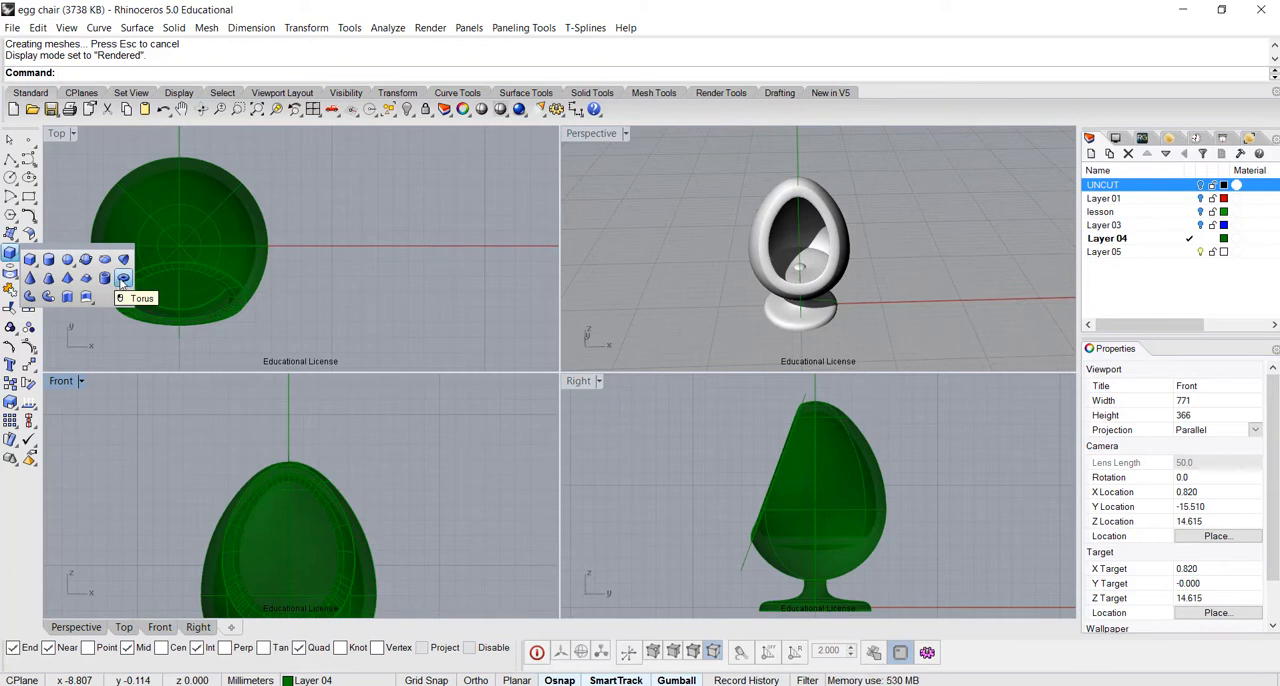
click(121, 283)
scroll(310, 415, up, 3)
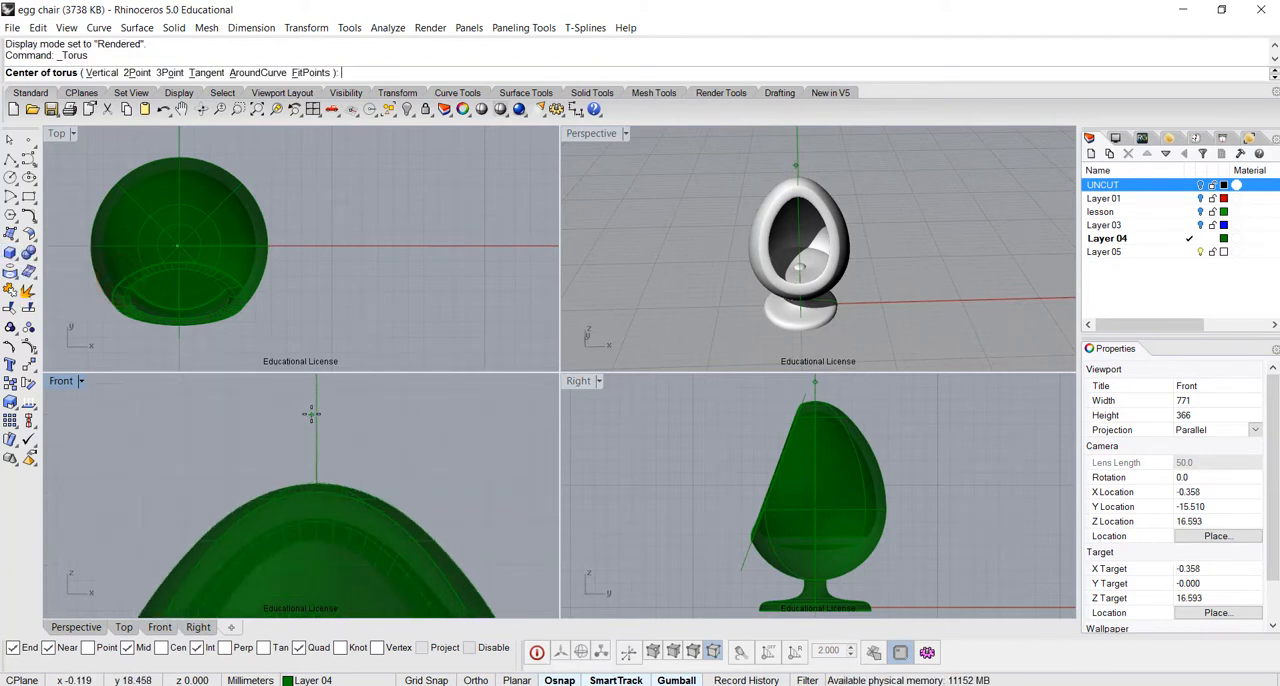
right_drag(355, 425, 329, 440)
click(318, 433)
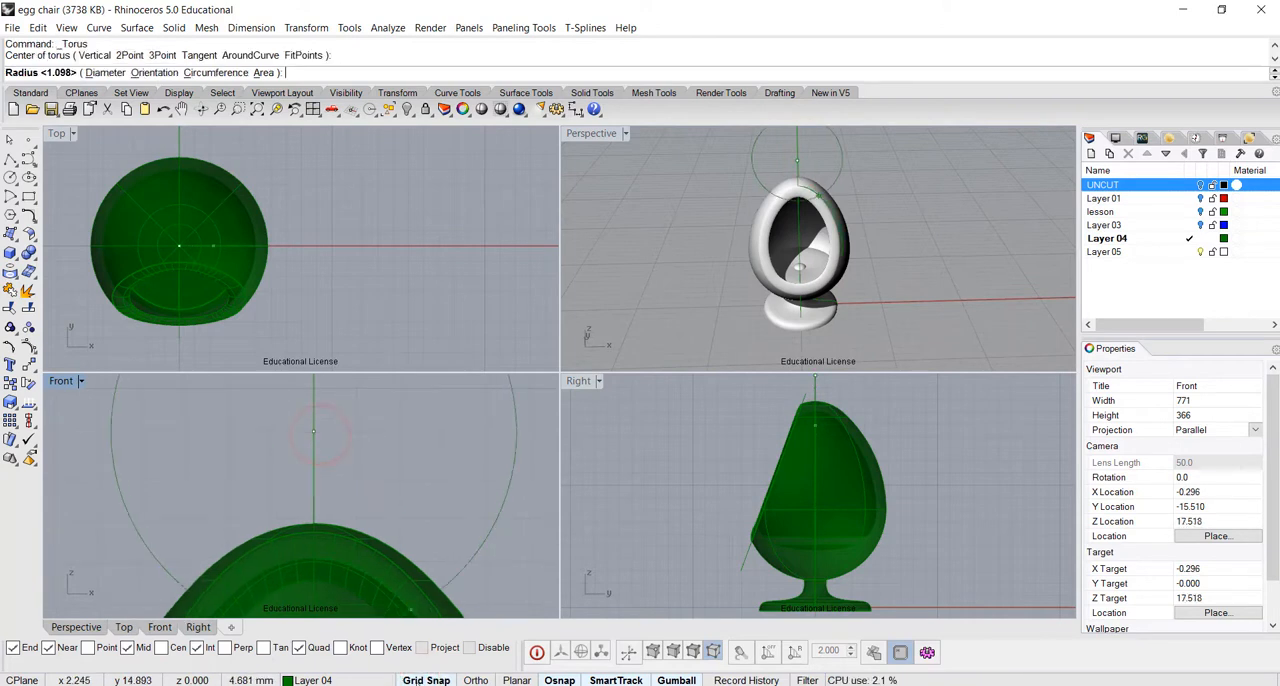
click(385, 474)
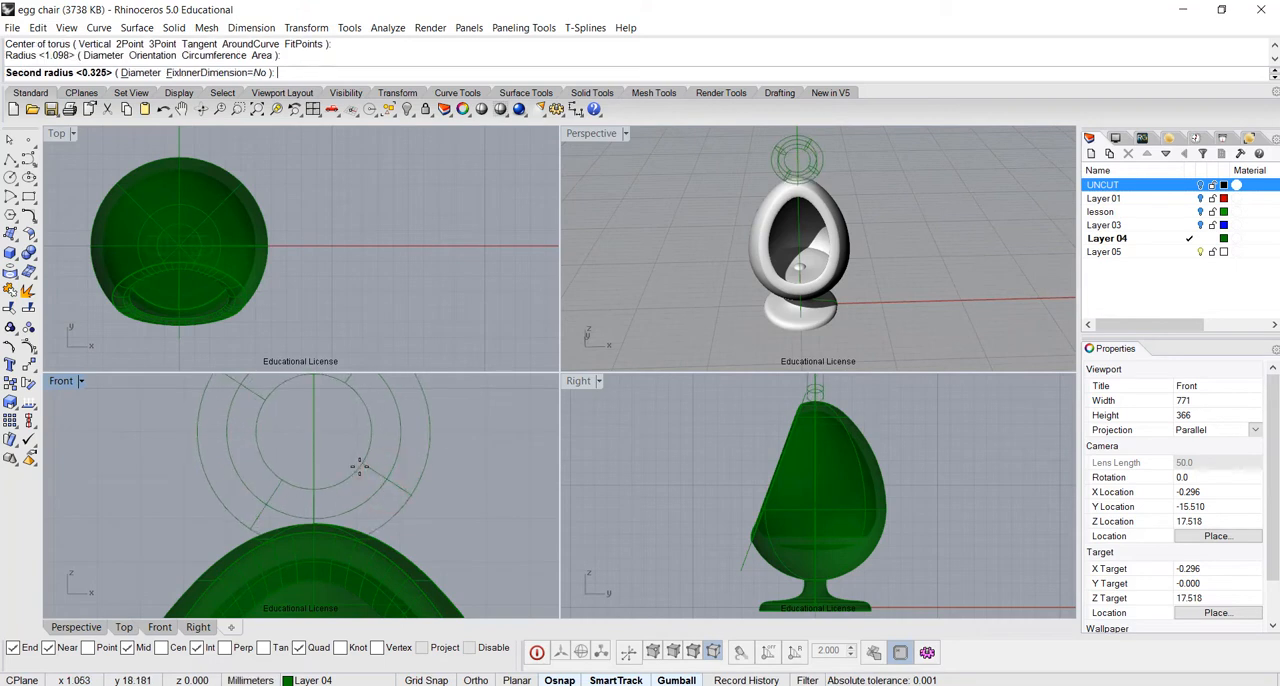
click(359, 466)
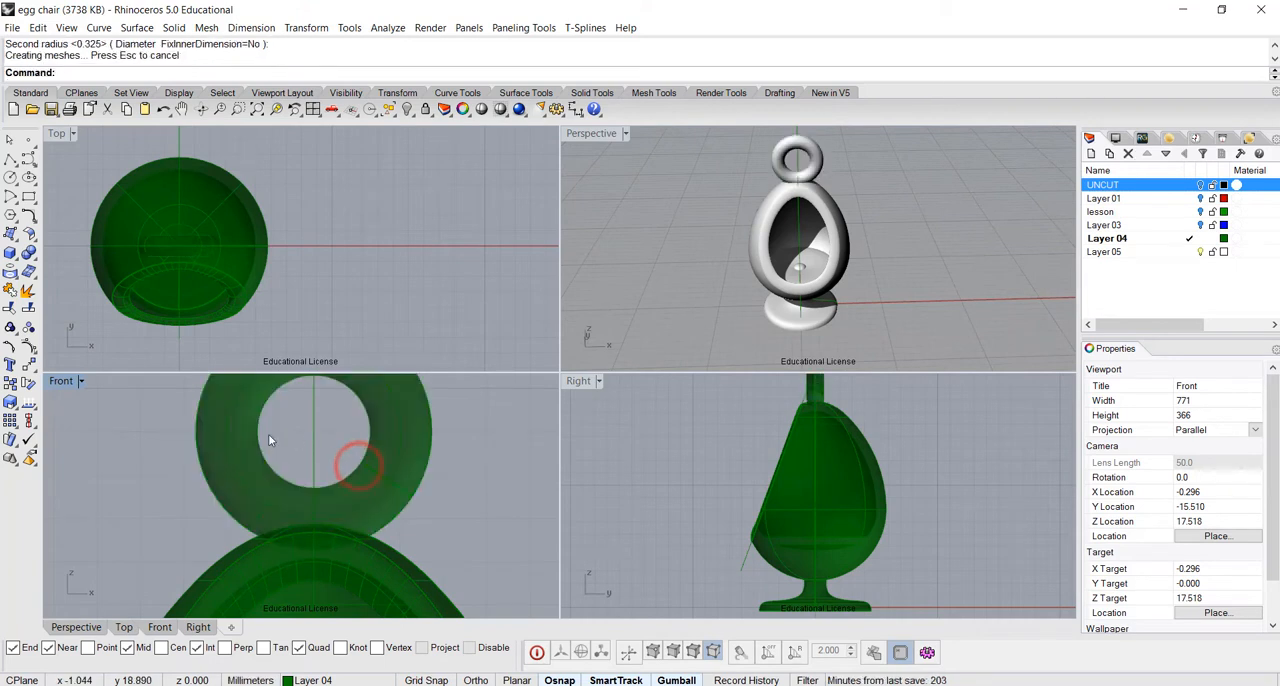
Scale the torus ring down slightly and lower it in the Front view until its base sinks into the egg's tip
scroll(418, 455, down, 5)
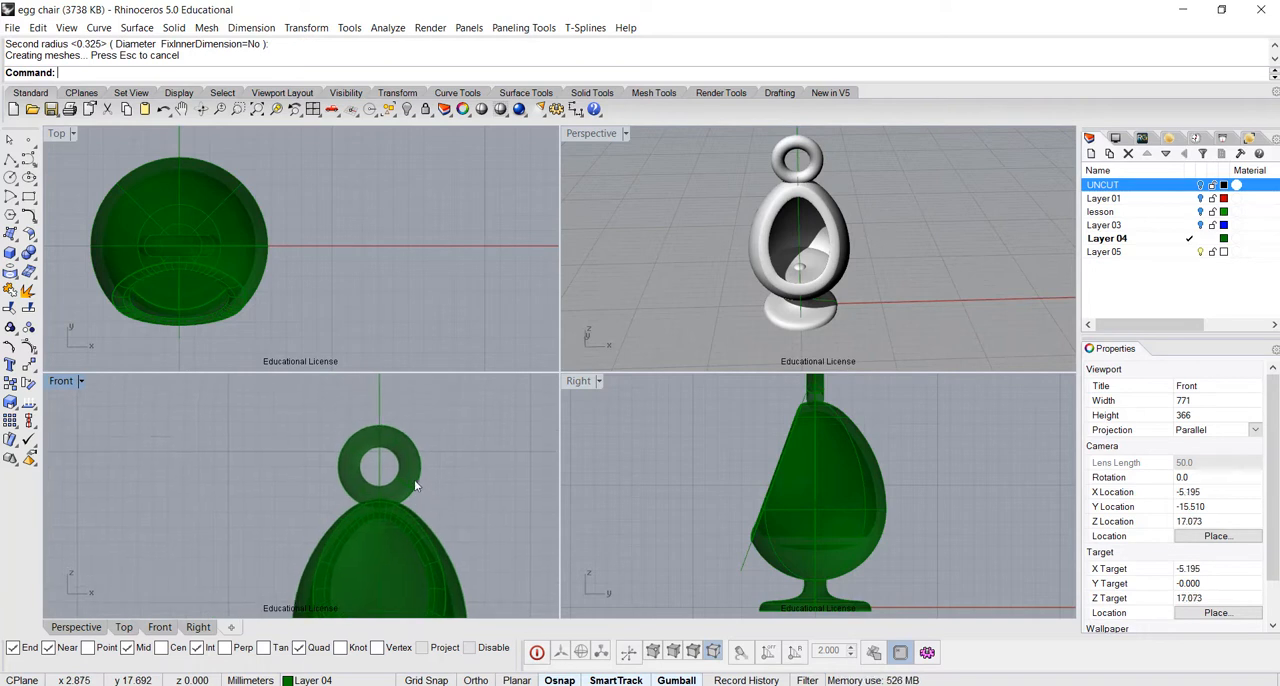
click(388, 432)
drag(379, 417, 379, 425)
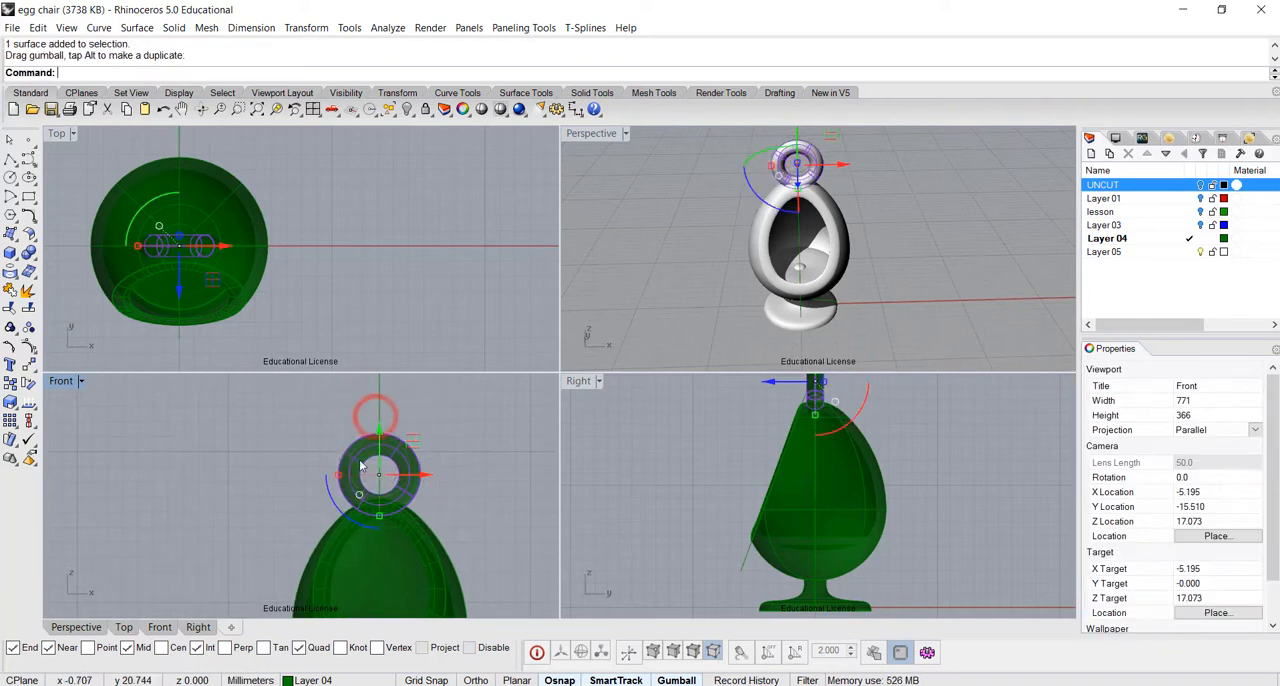
shift+drag(339, 474, 345, 474)
drag(379, 425, 381, 441)
click(385, 300)
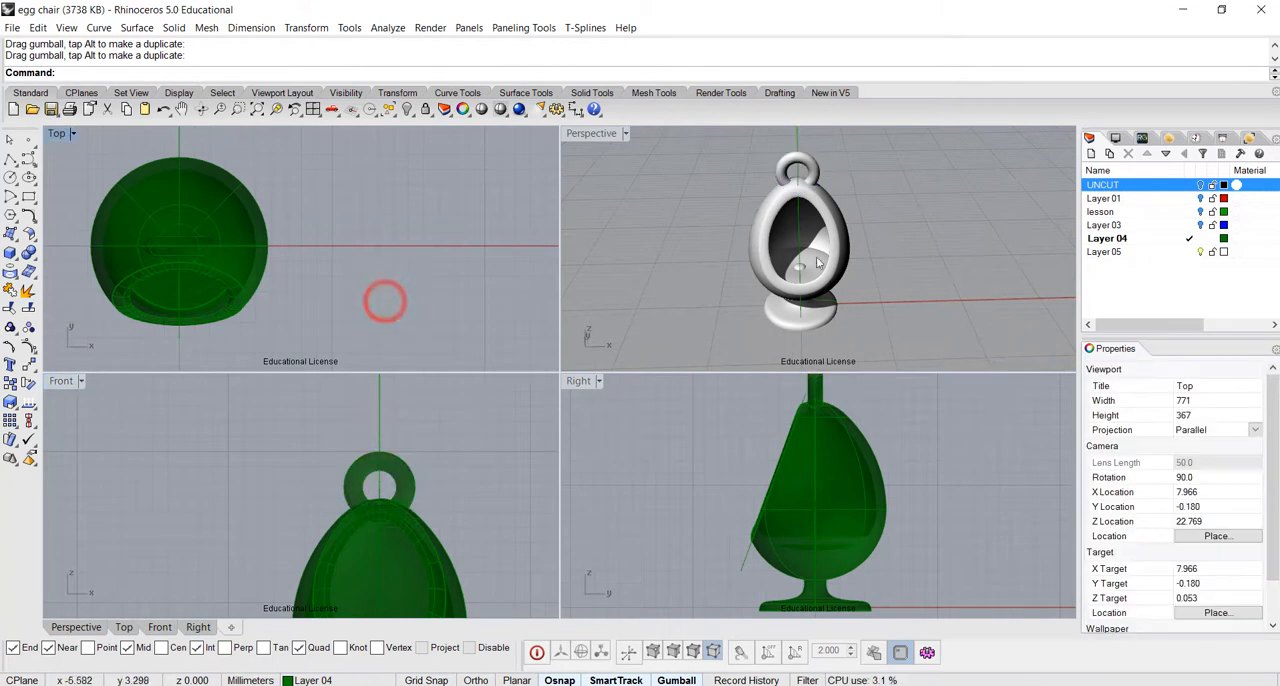
Maximize the Perspective viewport and examine the rendered chair with its hanging ring from an angle
right_drag(894, 266, 851, 249)
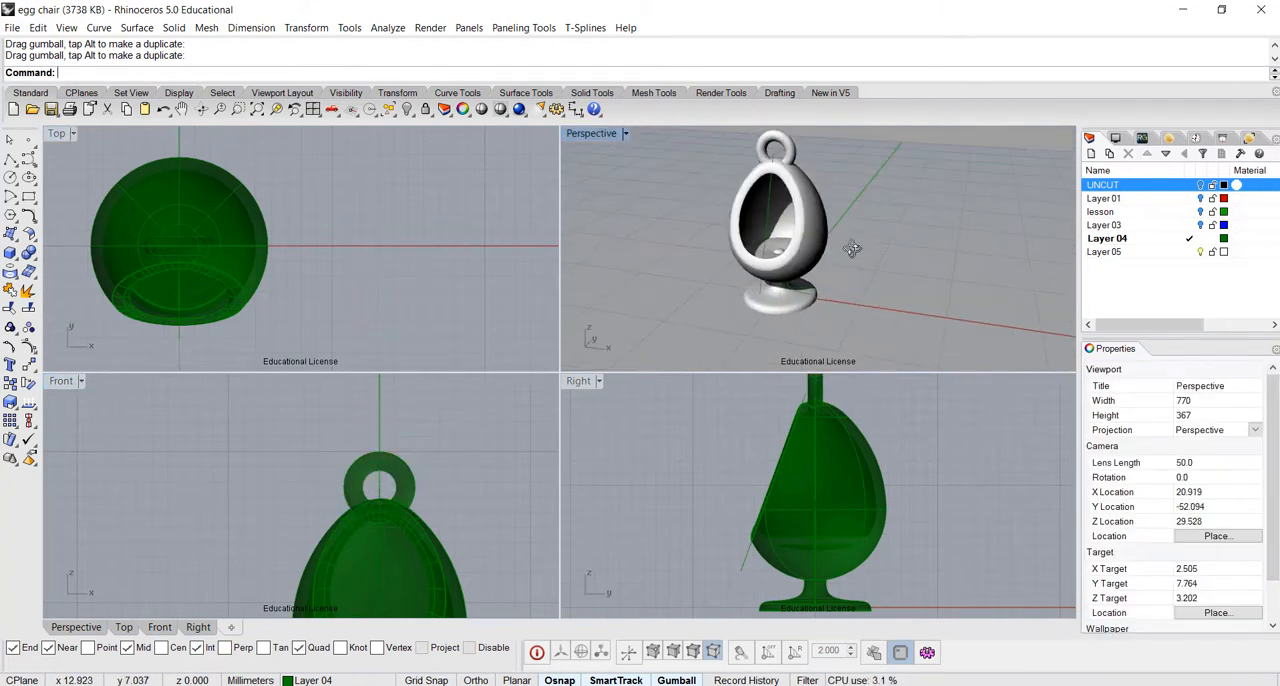
double_click(601, 136)
right_drag(616, 283, 723, 367)
scroll(723, 367, down, 2)
scroll(723, 367, up, 3)
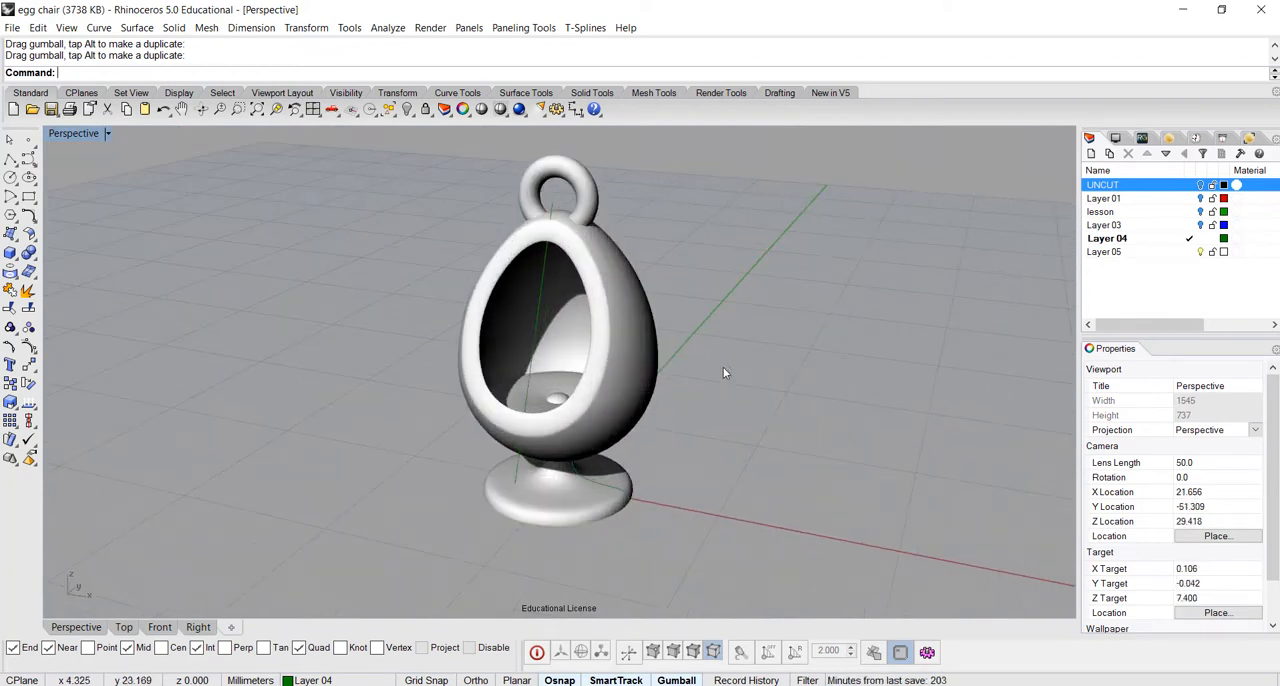